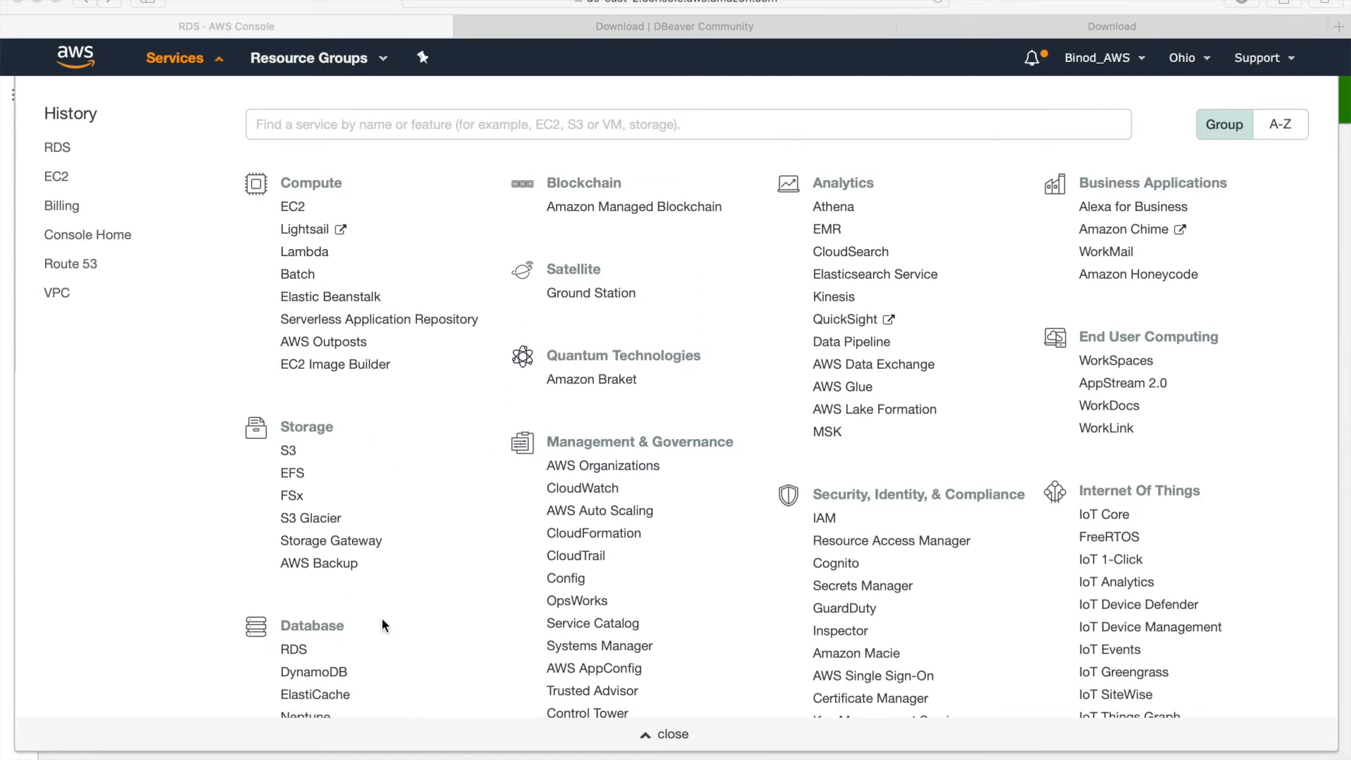
# - Open the Amazon RDS dashboard from the Database section of the Services list
pyautogui.scroll(-3, 382, 619)
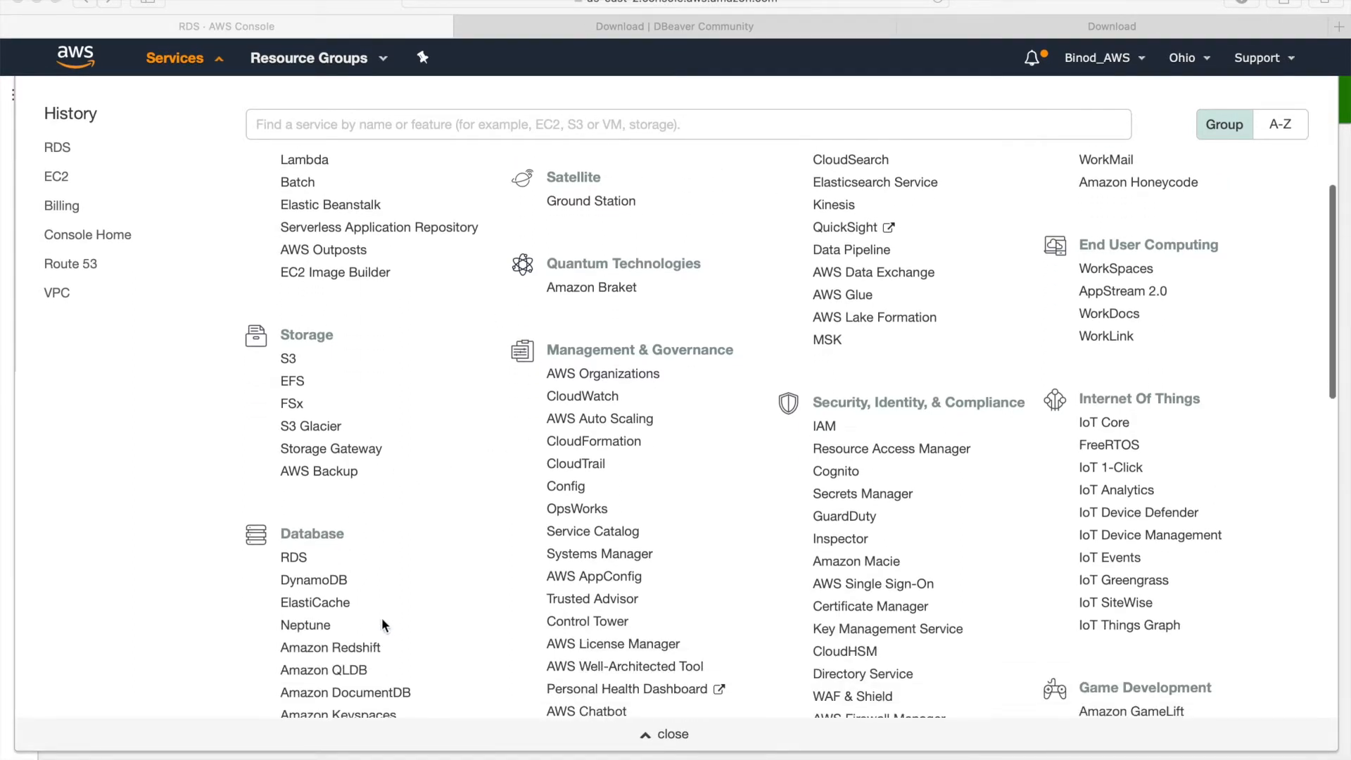
pyautogui.click(293, 556)
pyautogui.click(293, 556)
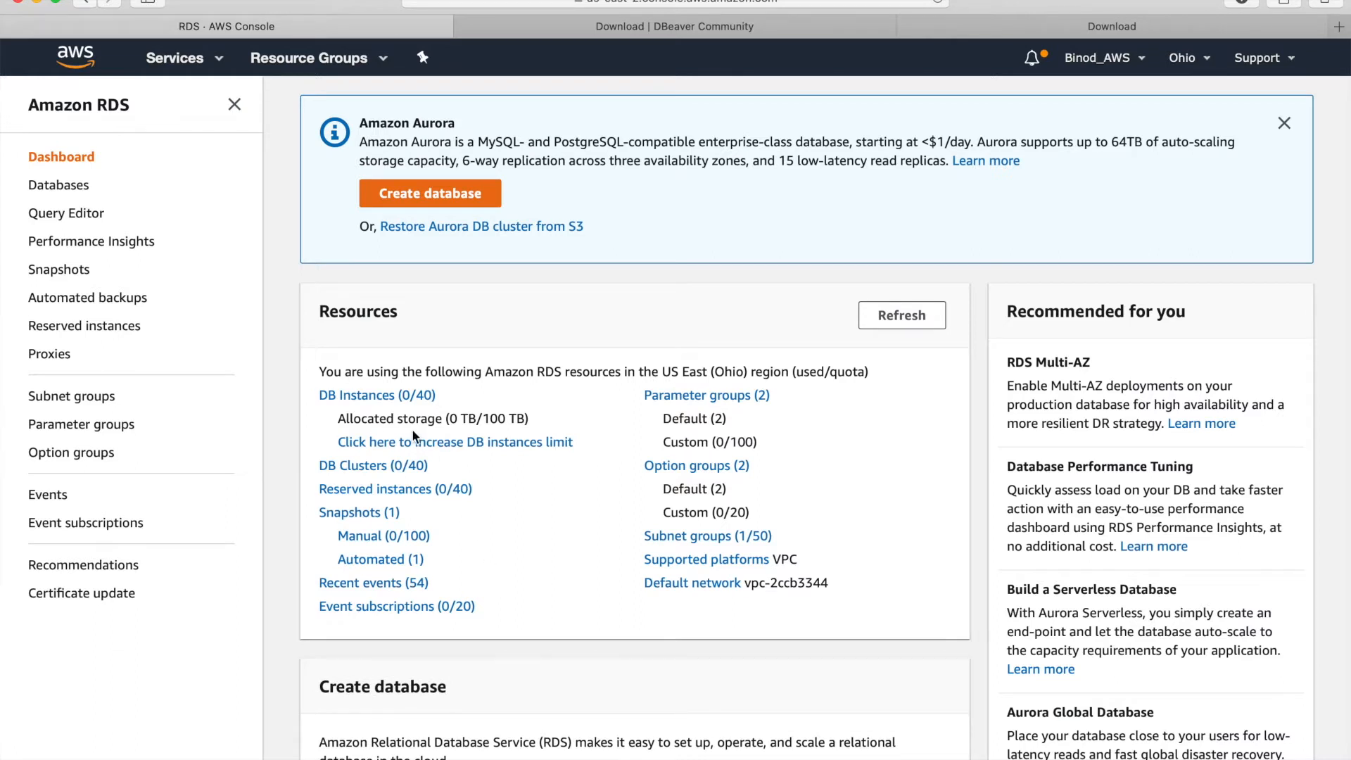
# - From DB Instances, start a new database with the PostgreSQL engine and Free tier template
pyautogui.click(369, 398)
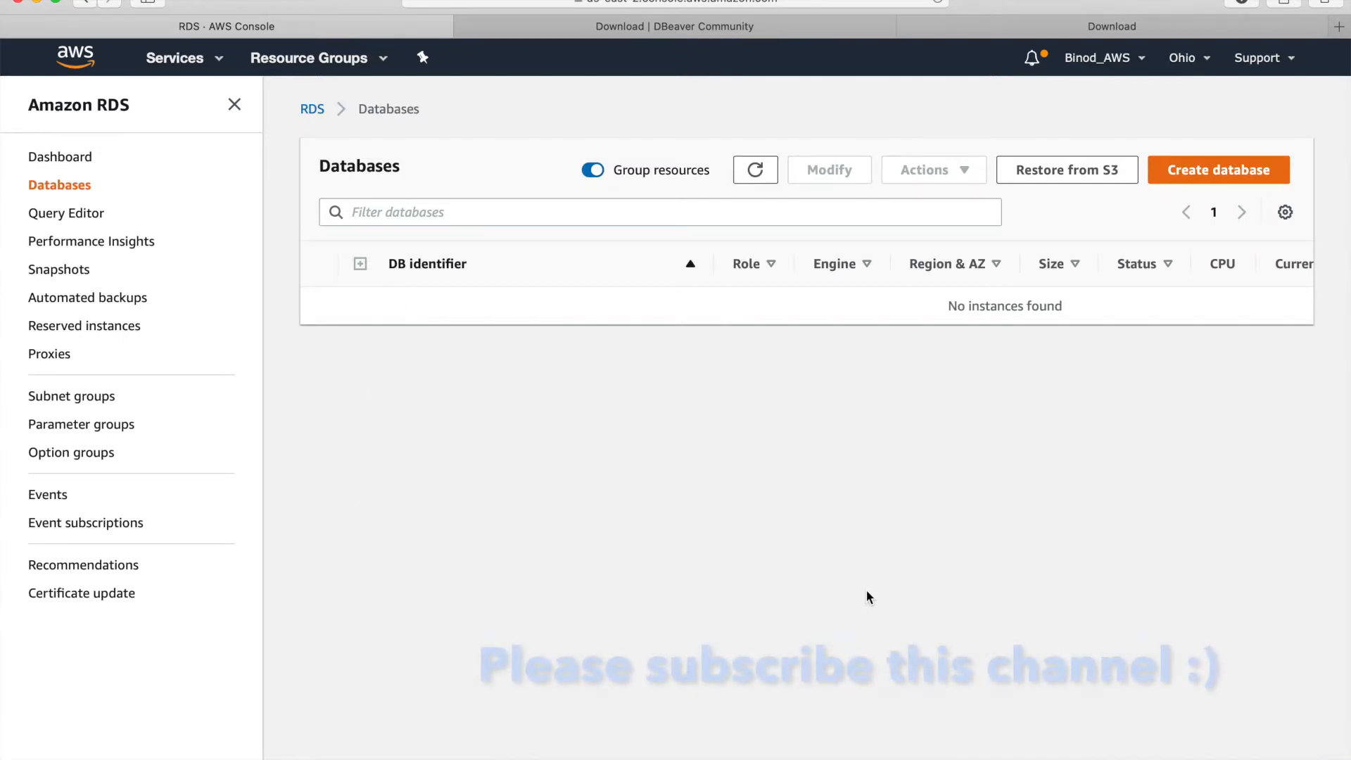
pyautogui.click(1194, 176)
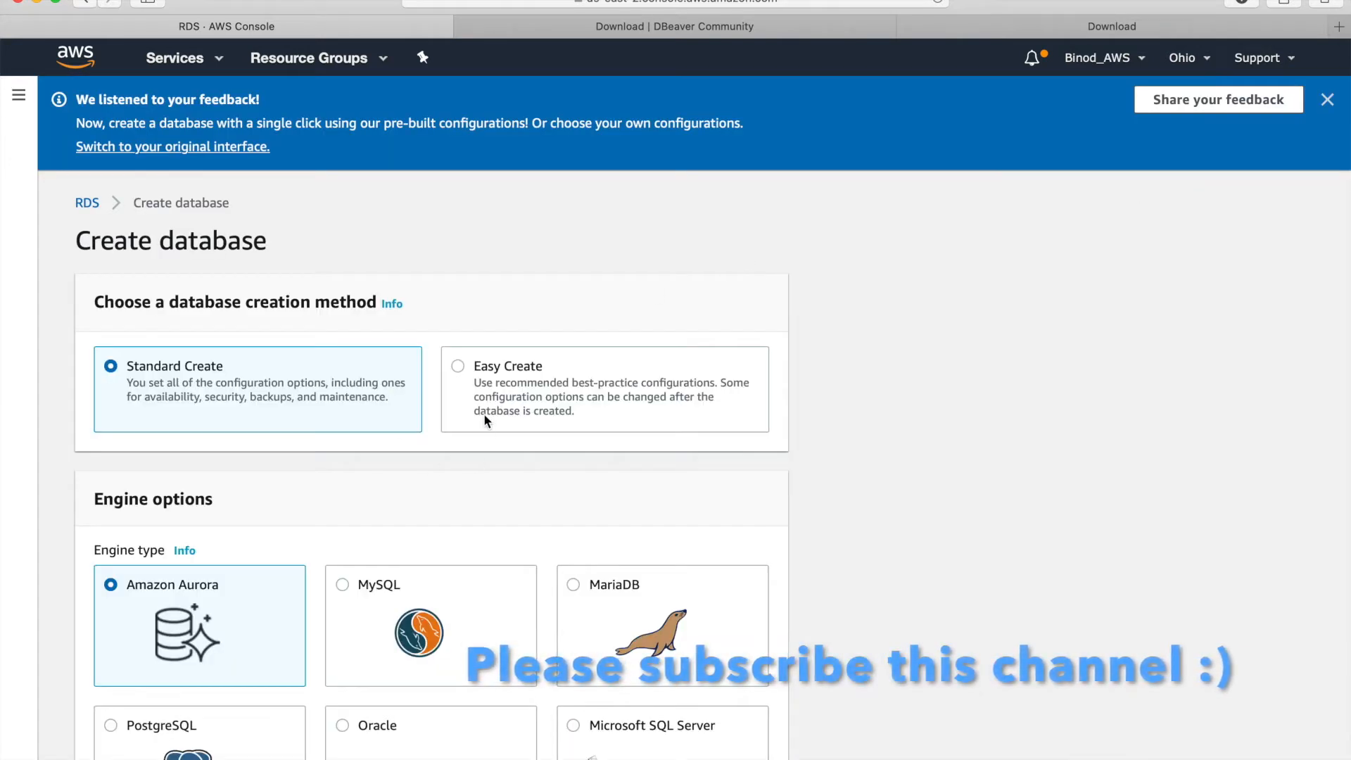
pyautogui.scroll(-3, 418, 486)
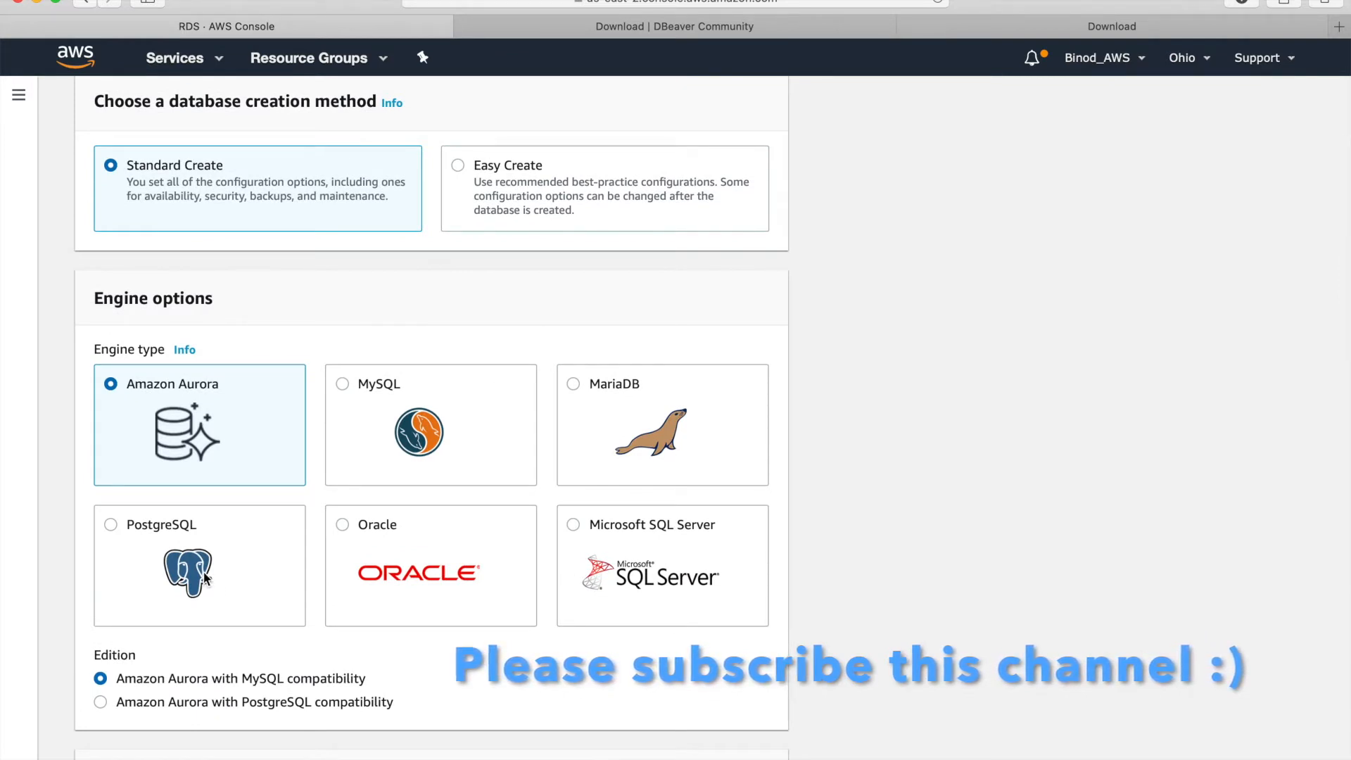
pyautogui.click(204, 572)
pyautogui.scroll(-5, 204, 572)
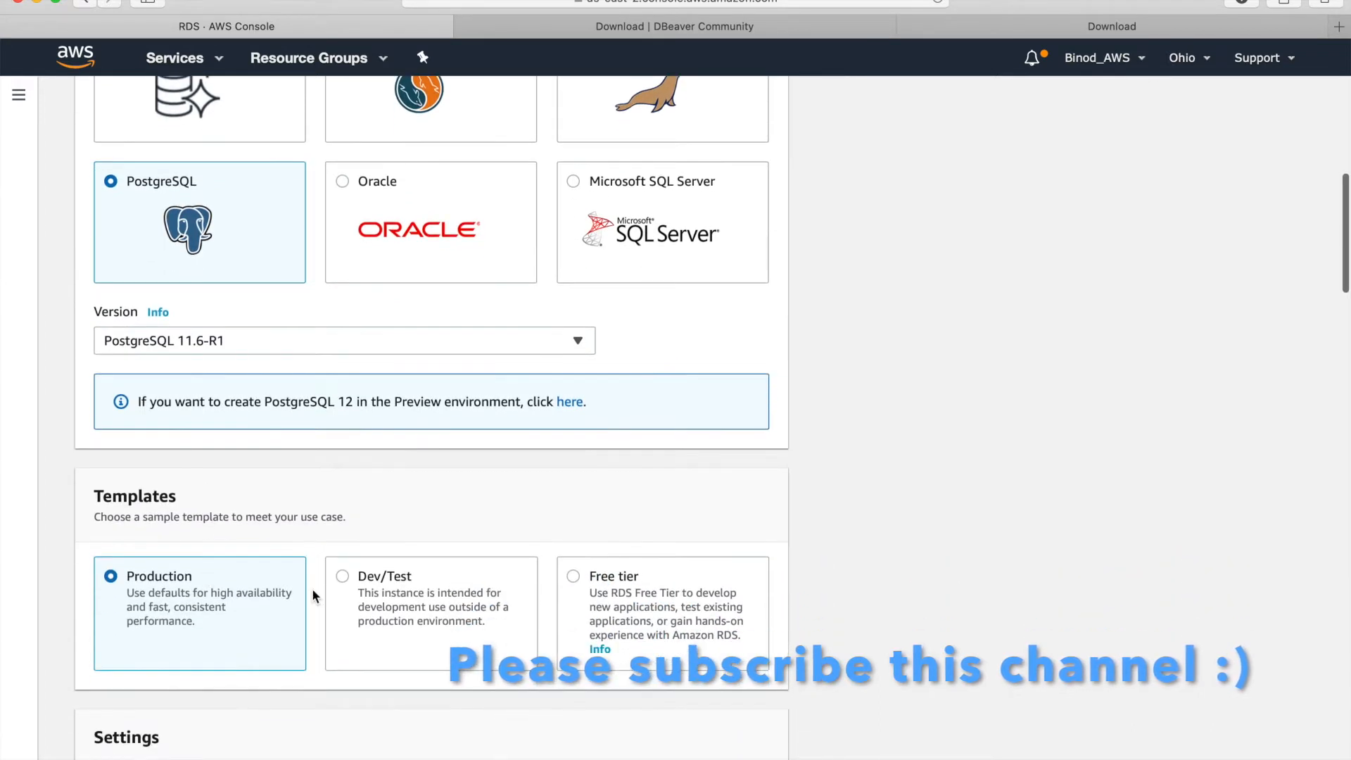
pyautogui.click(631, 618)
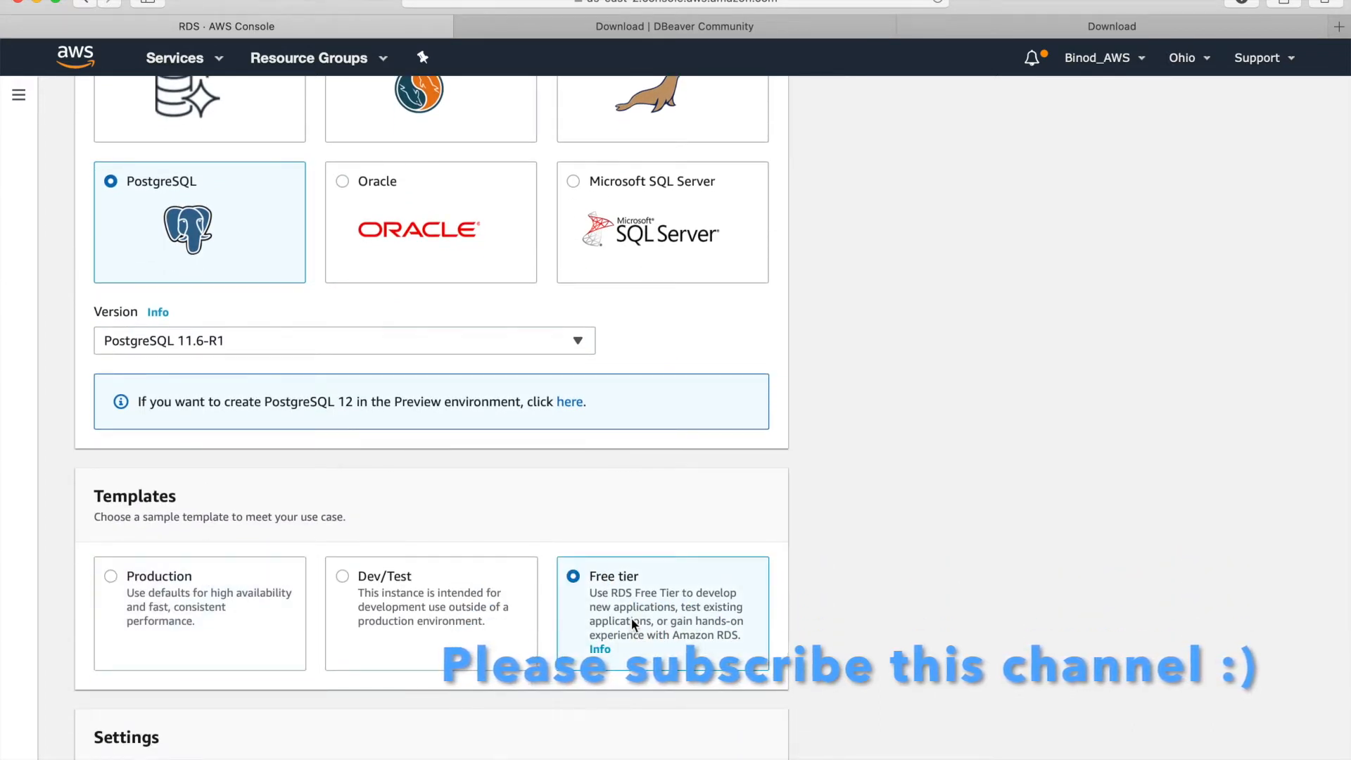
# - Append 8 to the DB instance identifier so it reads database-18
pyautogui.scroll(-3, 631, 618)
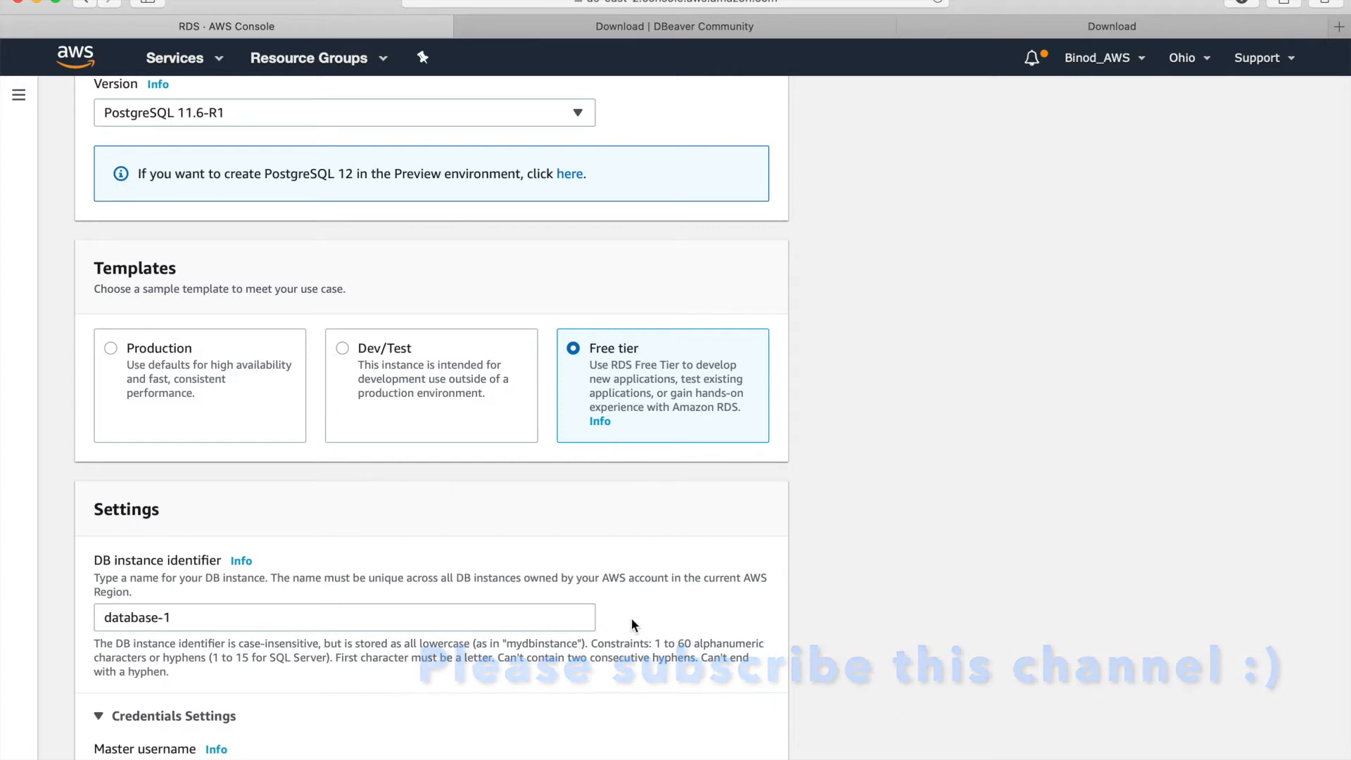
pyautogui.scroll(-4, 632, 618)
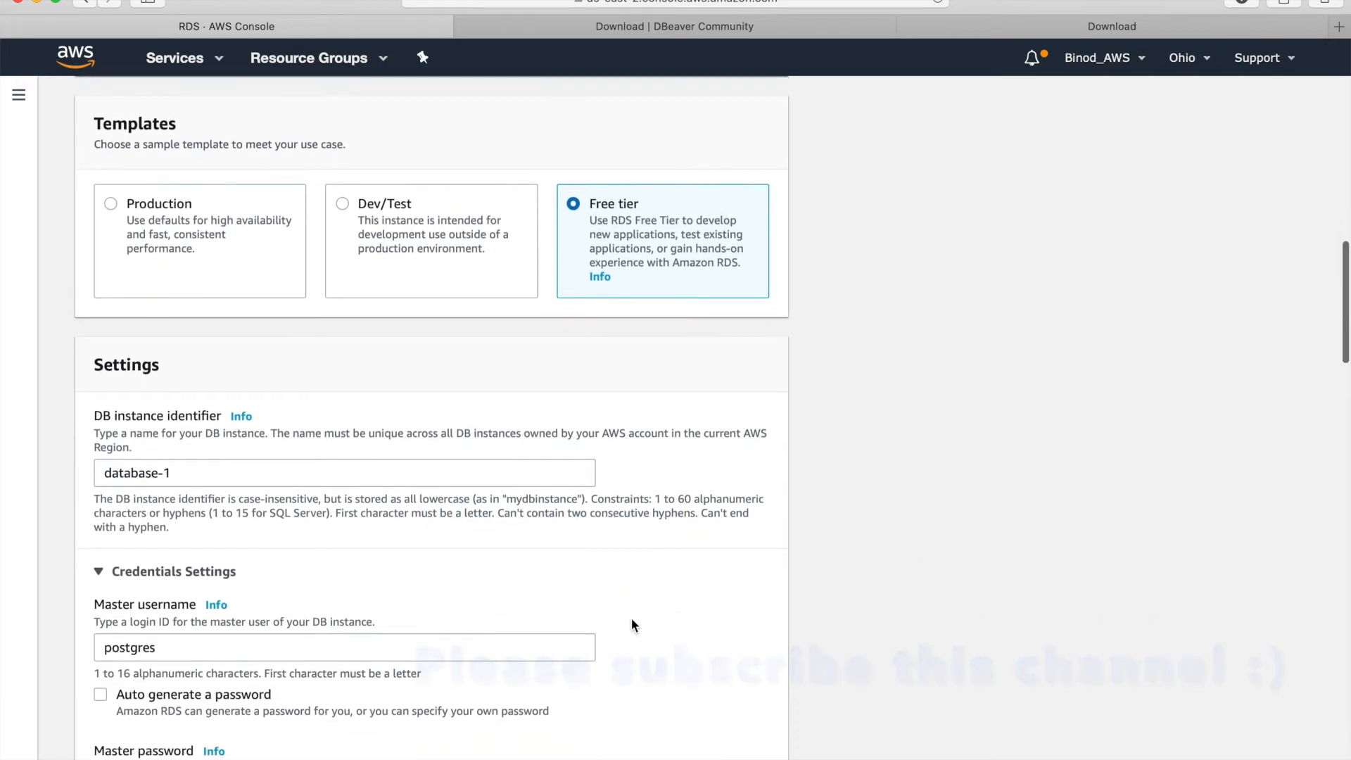
pyautogui.click(369, 476)
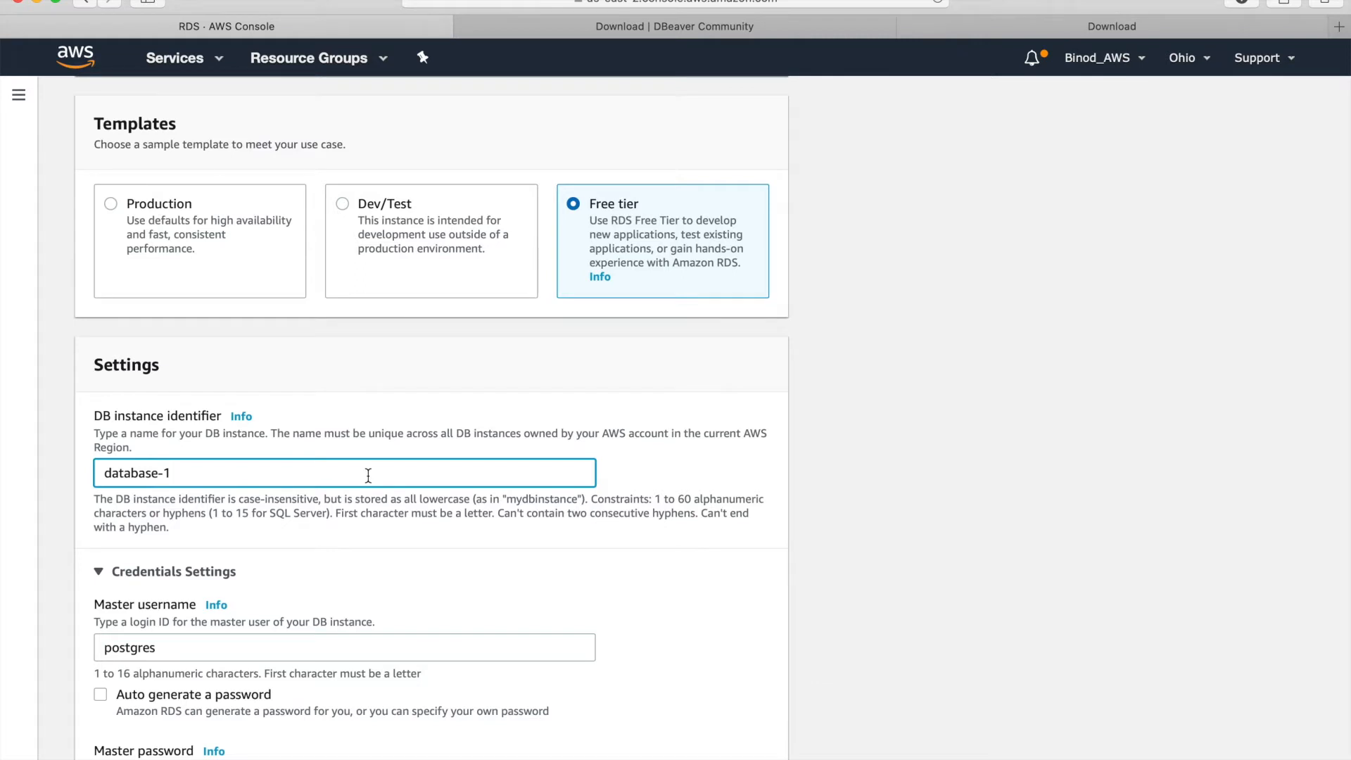
pyautogui.write('8')
pyautogui.scroll(-3, 234, 541)
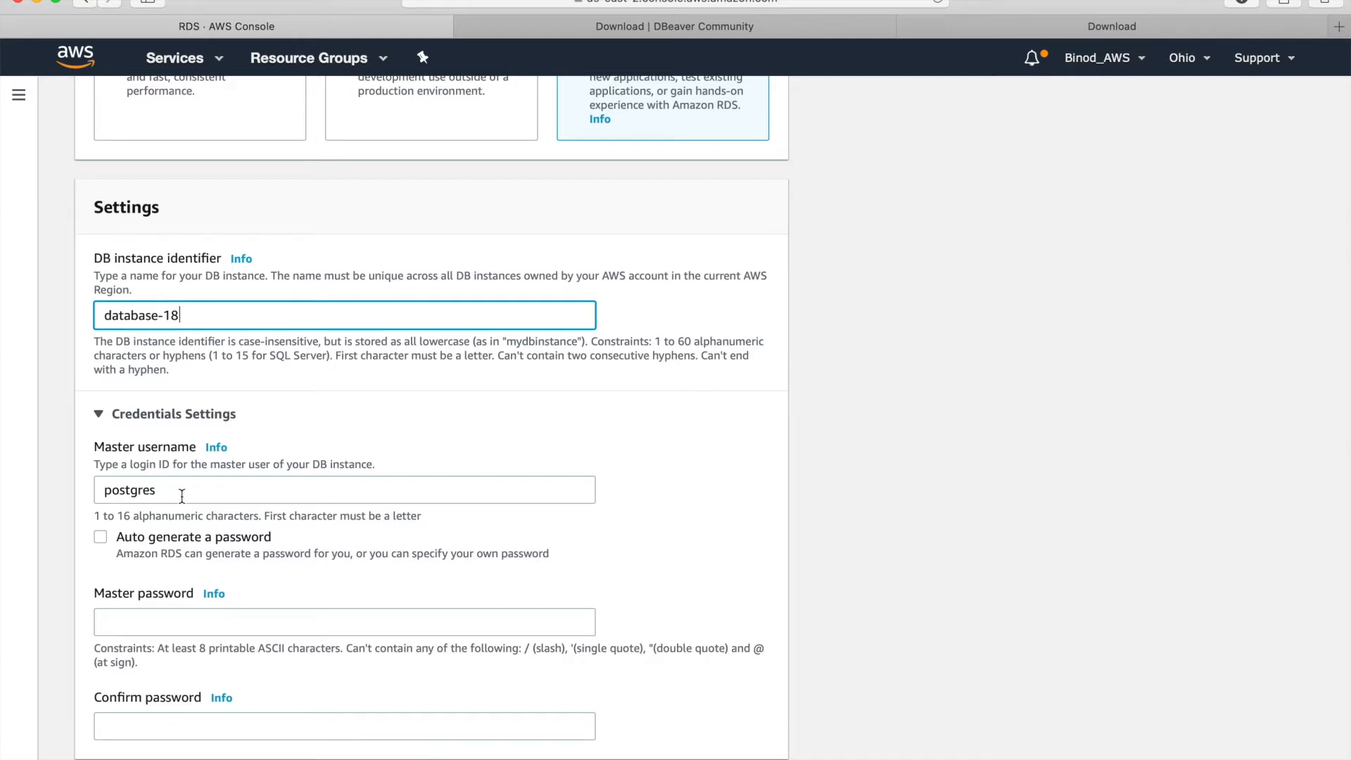
pyautogui.scroll(-5, 182, 496)
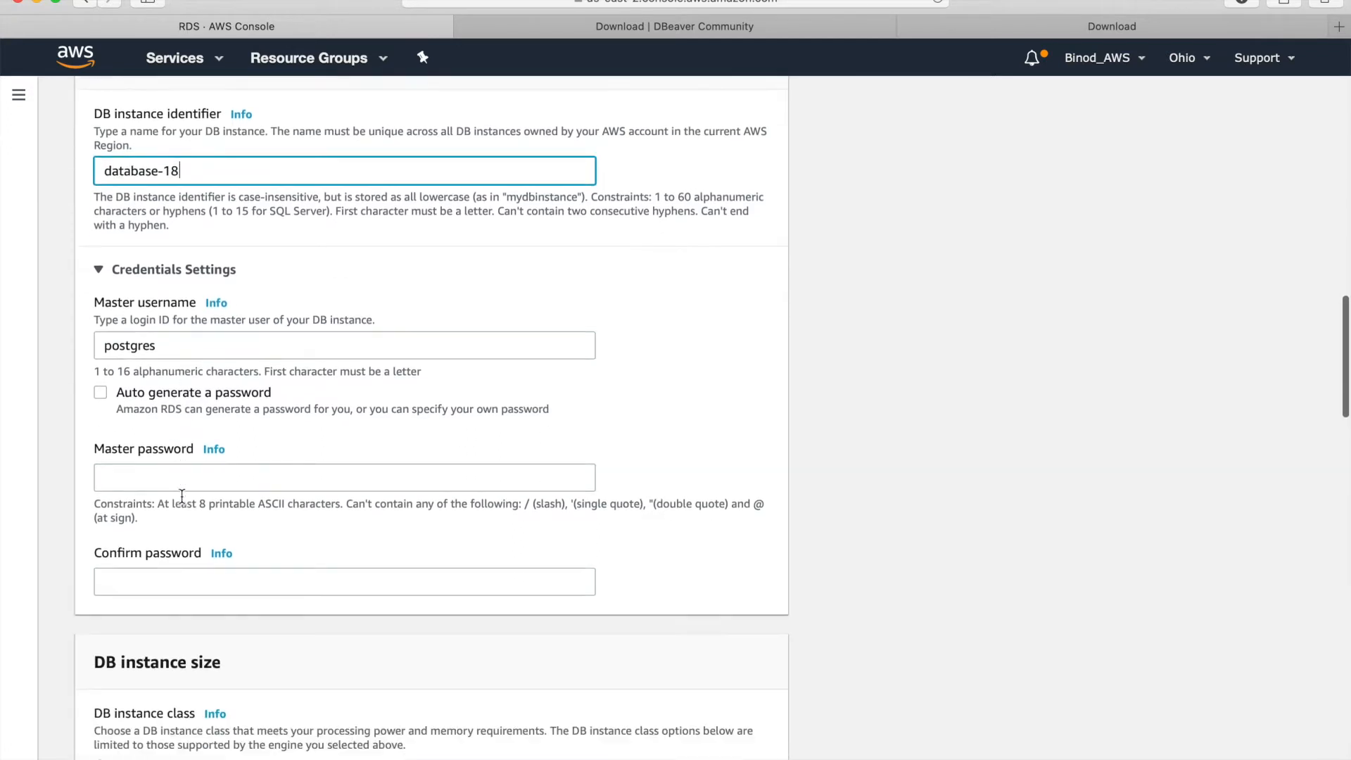
# - Enter the master password and repeat it in Confirm password
pyautogui.click(156, 461)
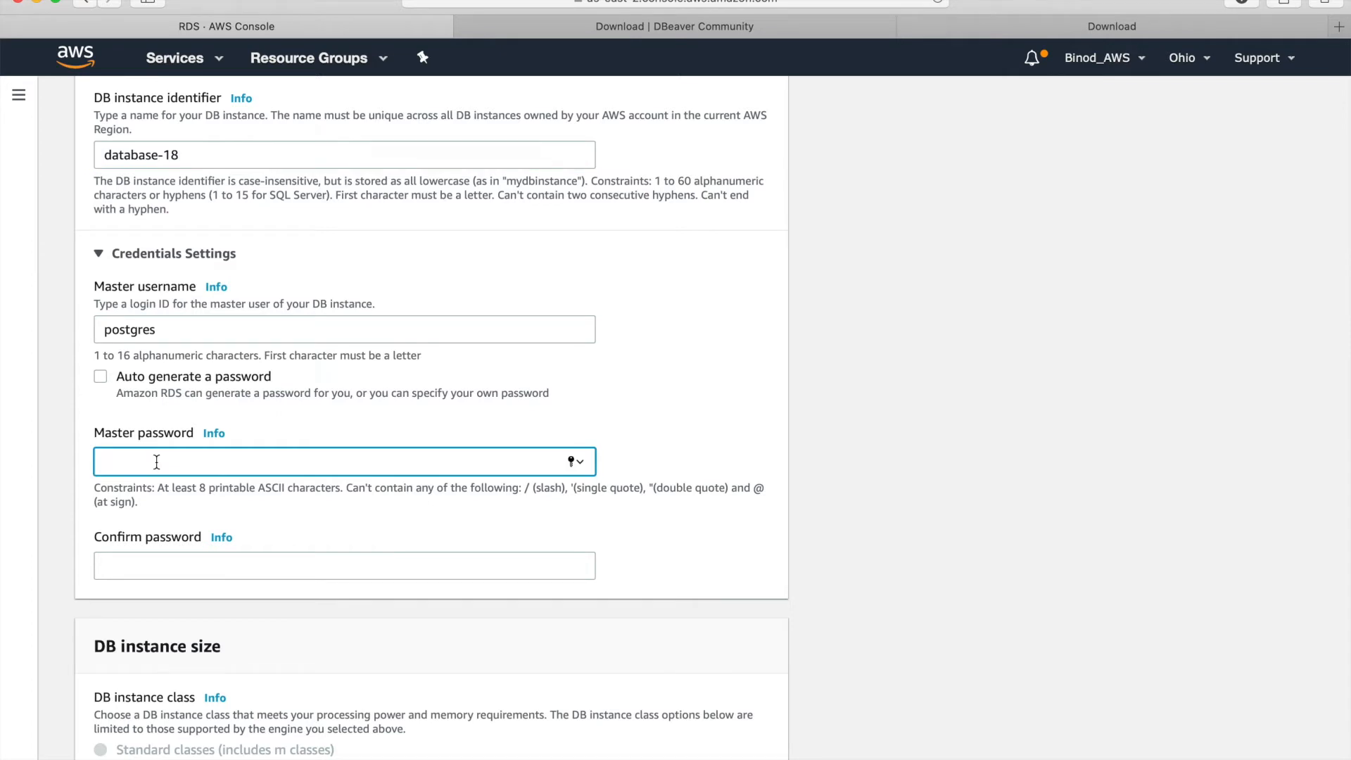
pyautogui.write('mypassword')
pyautogui.press('Tab')
pyautogui.write('mypassword')
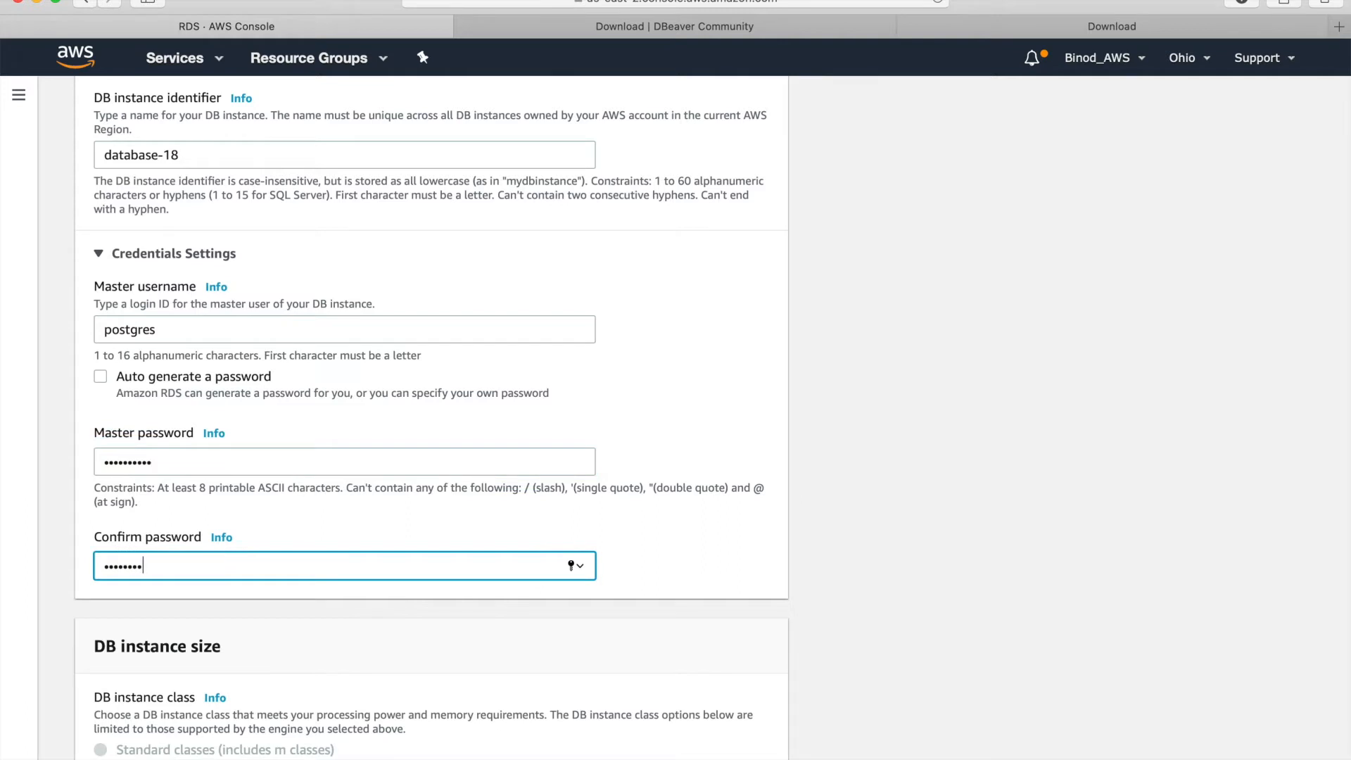
# - Review the db.t2.micro instance, 20 GiB SSD storage with autoscaling, and Default VPC settings
pyautogui.scroll(-1, 712, 420)
pyautogui.scroll(-5, 713, 420)
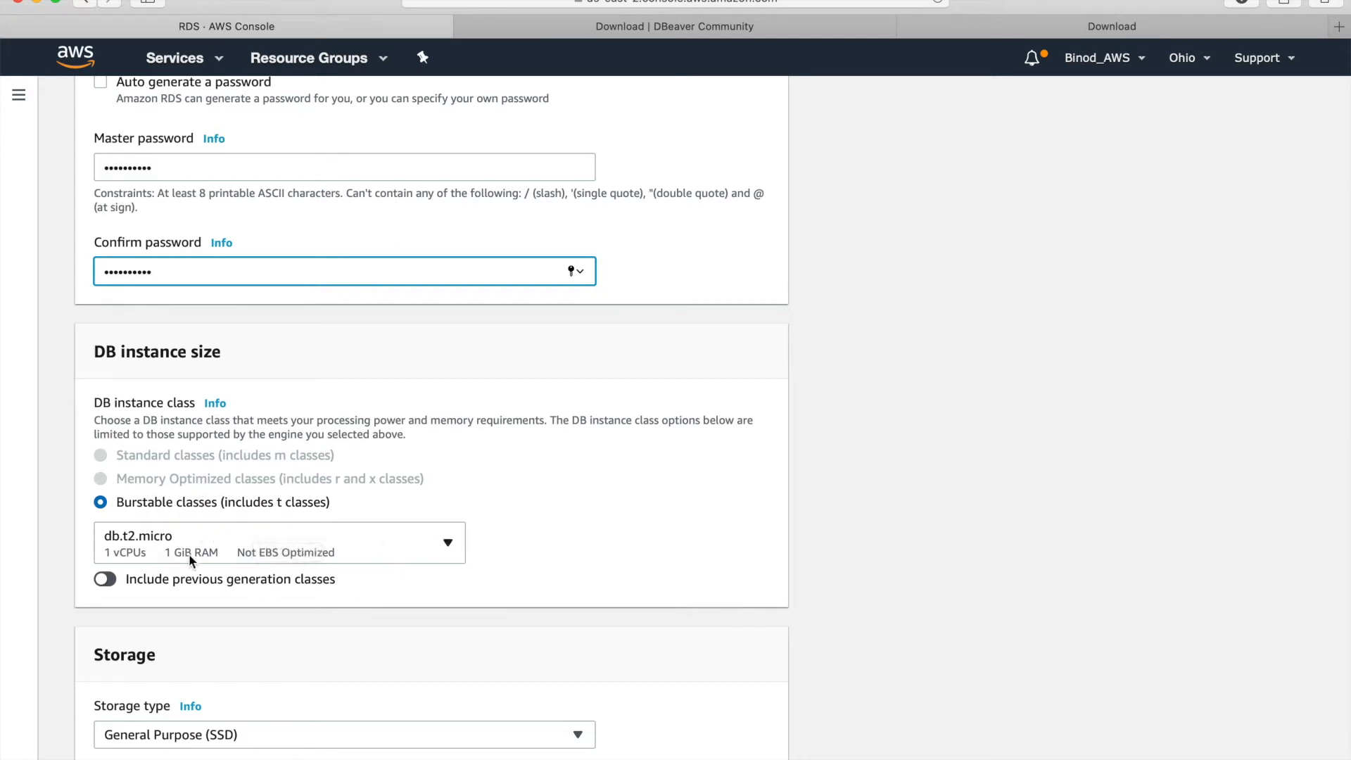
pyautogui.scroll(-3, 285, 604)
pyautogui.scroll(-5, 285, 604)
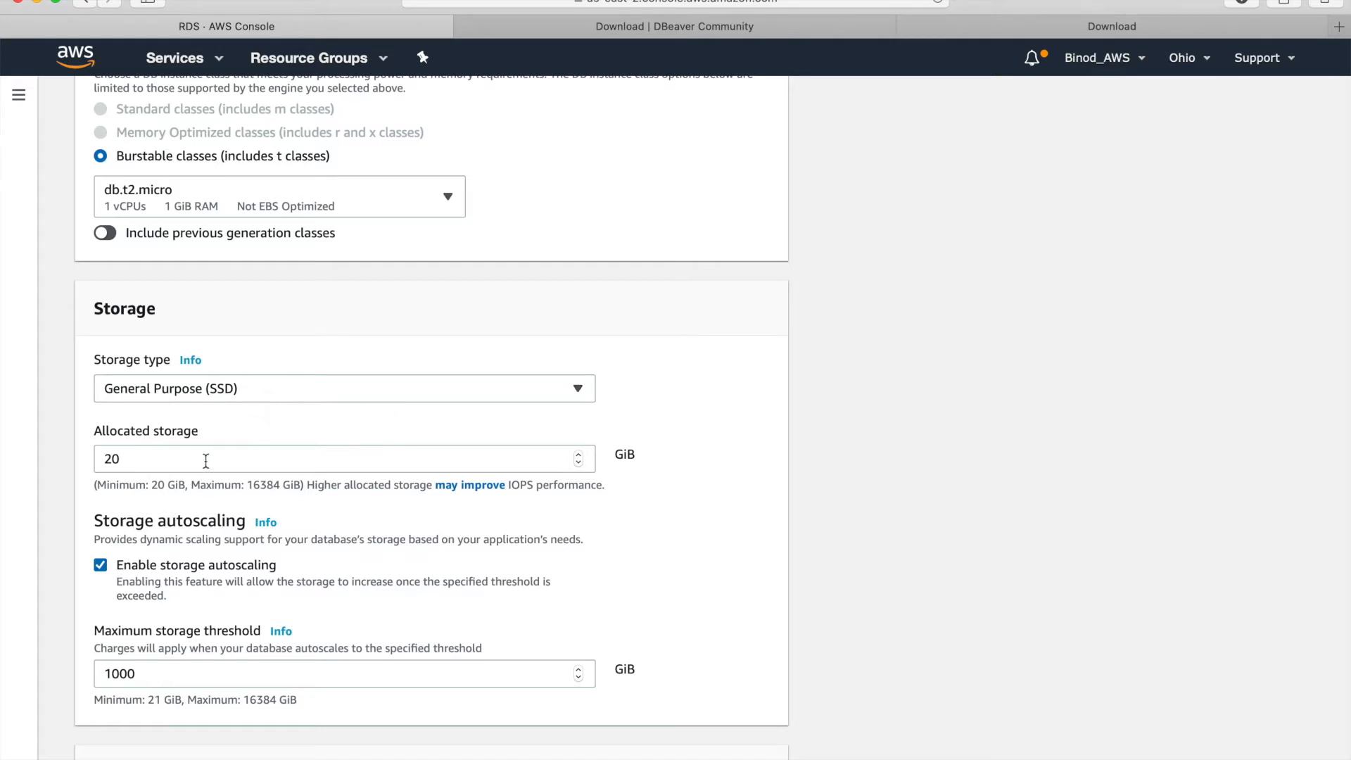
pyautogui.scroll(-8, 205, 461)
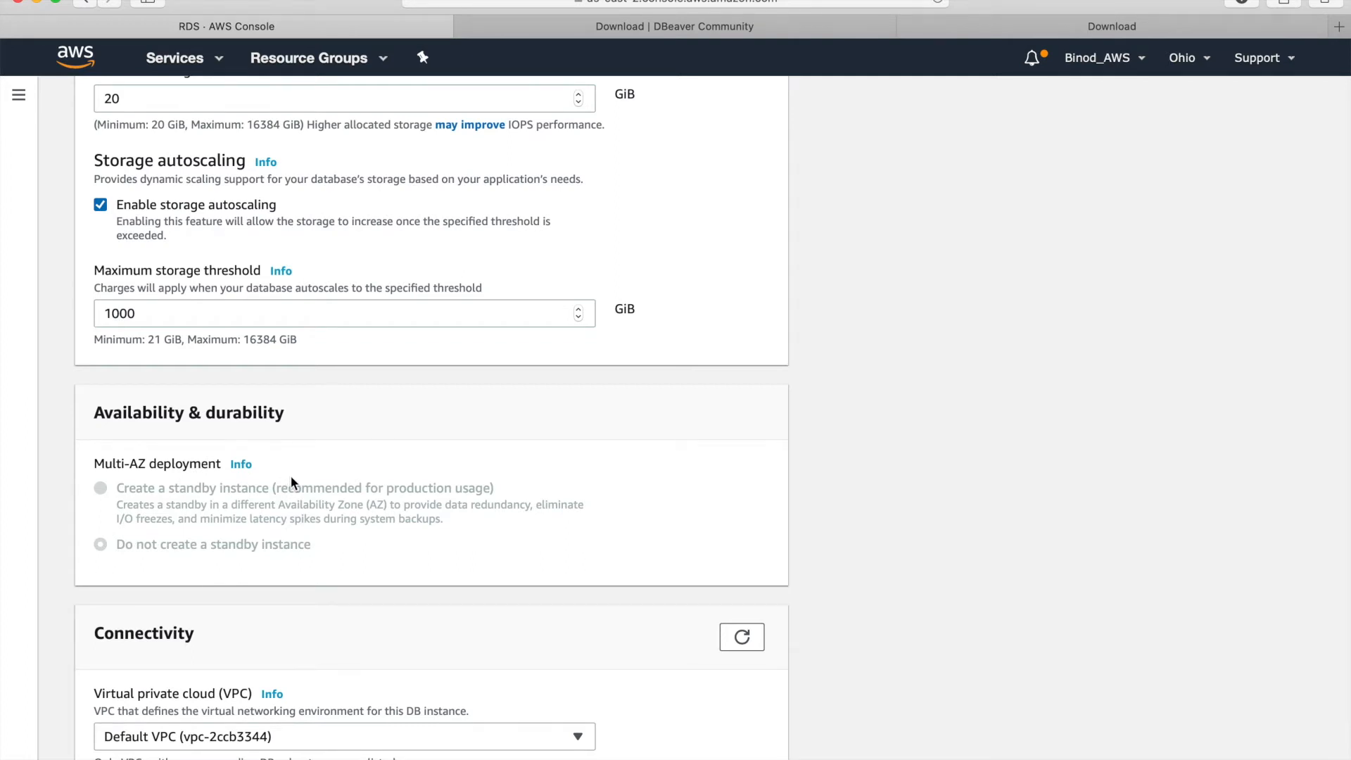
pyautogui.scroll(-5, 292, 483)
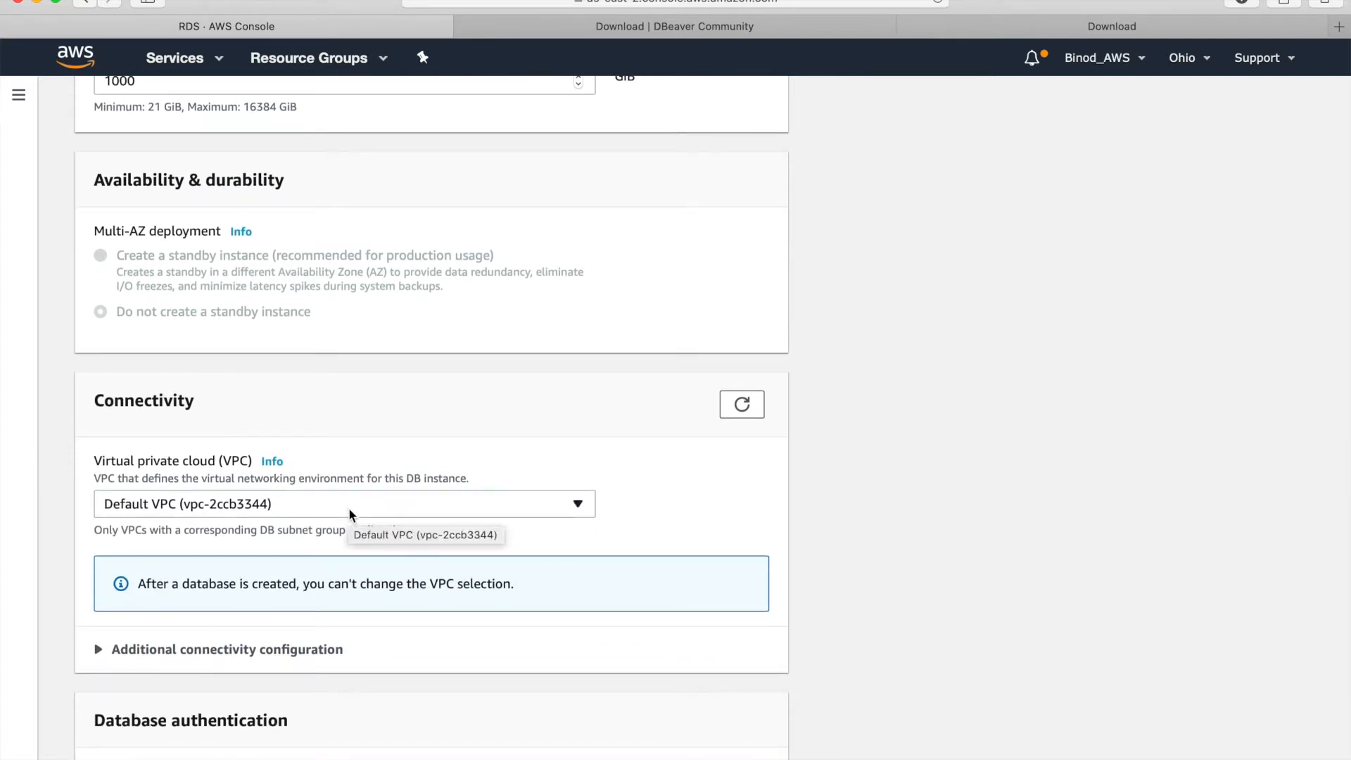
pyautogui.scroll(-4, 348, 509)
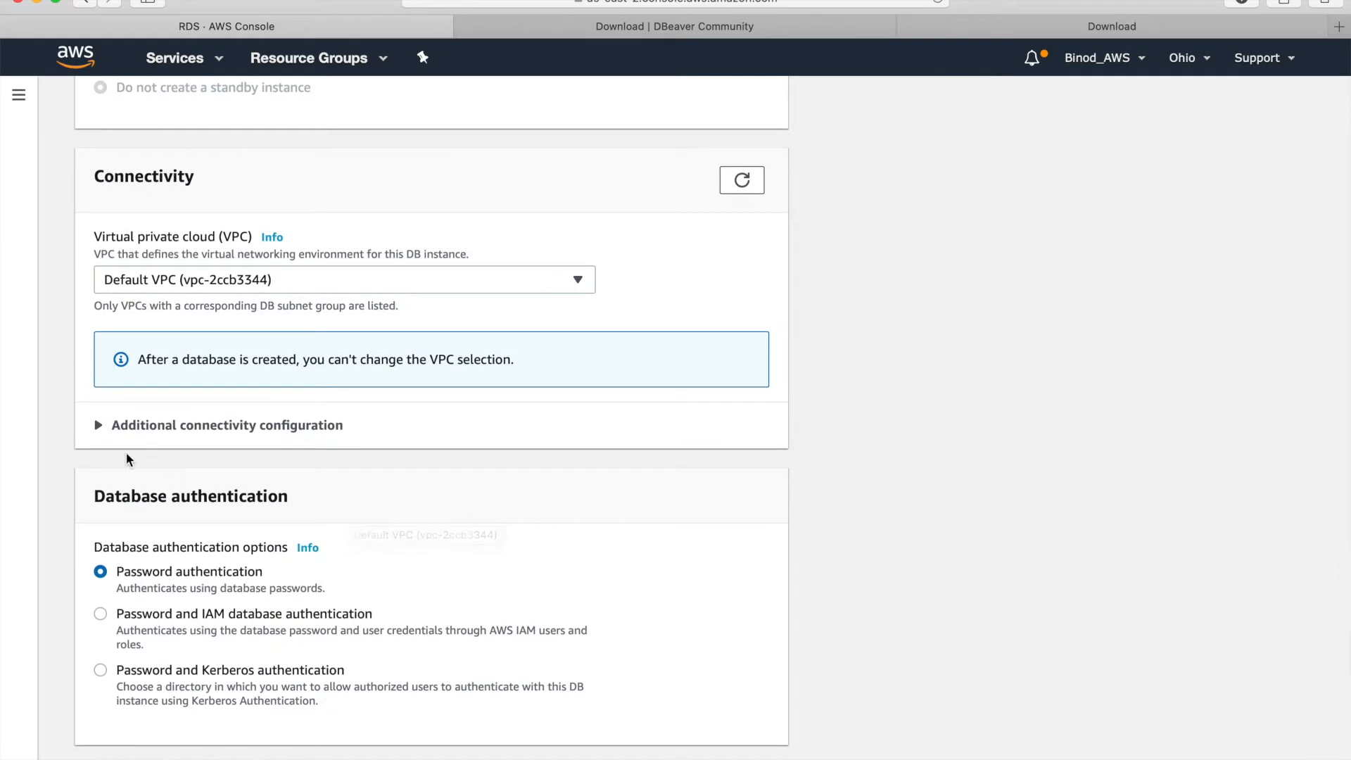
# - Expand Additional connectivity configuration and set Public access to Yes
pyautogui.click(99, 426)
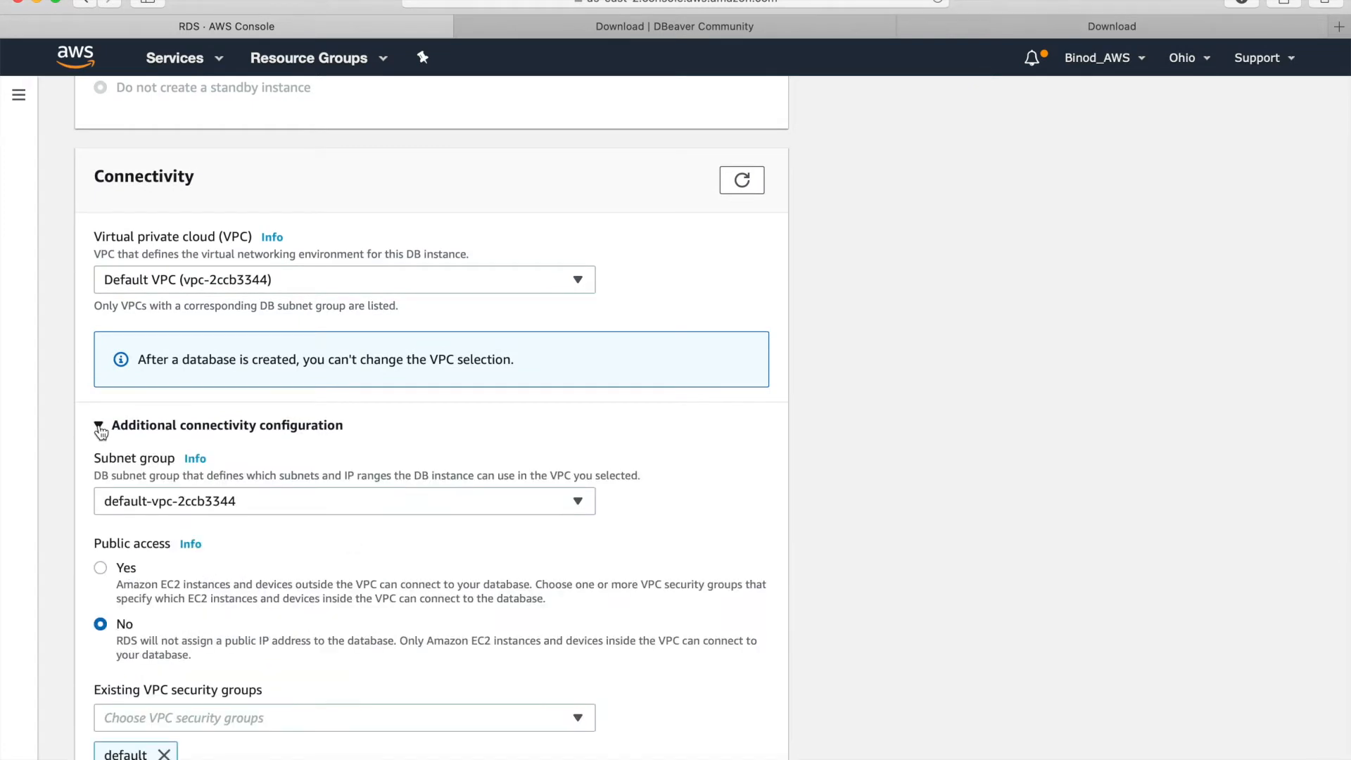
pyautogui.scroll(-2, 342, 491)
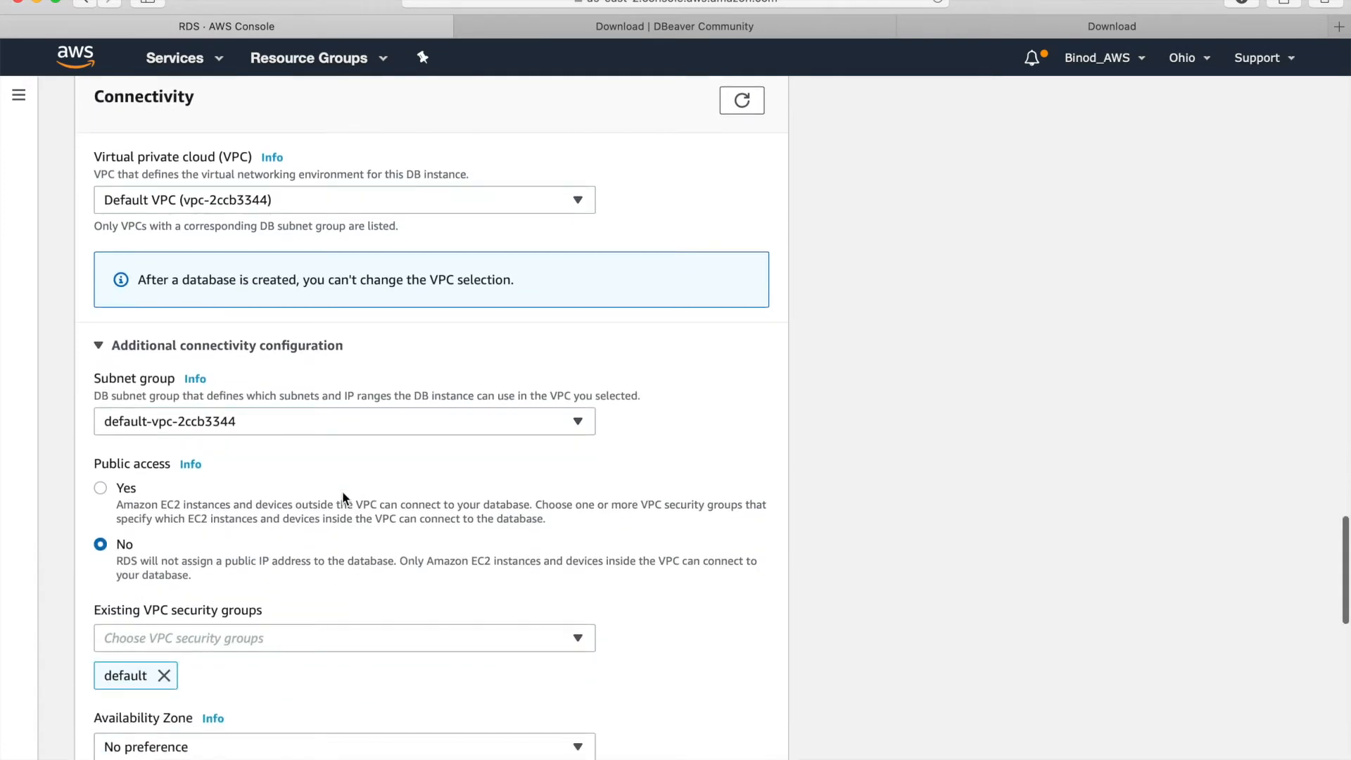
pyautogui.click(100, 489)
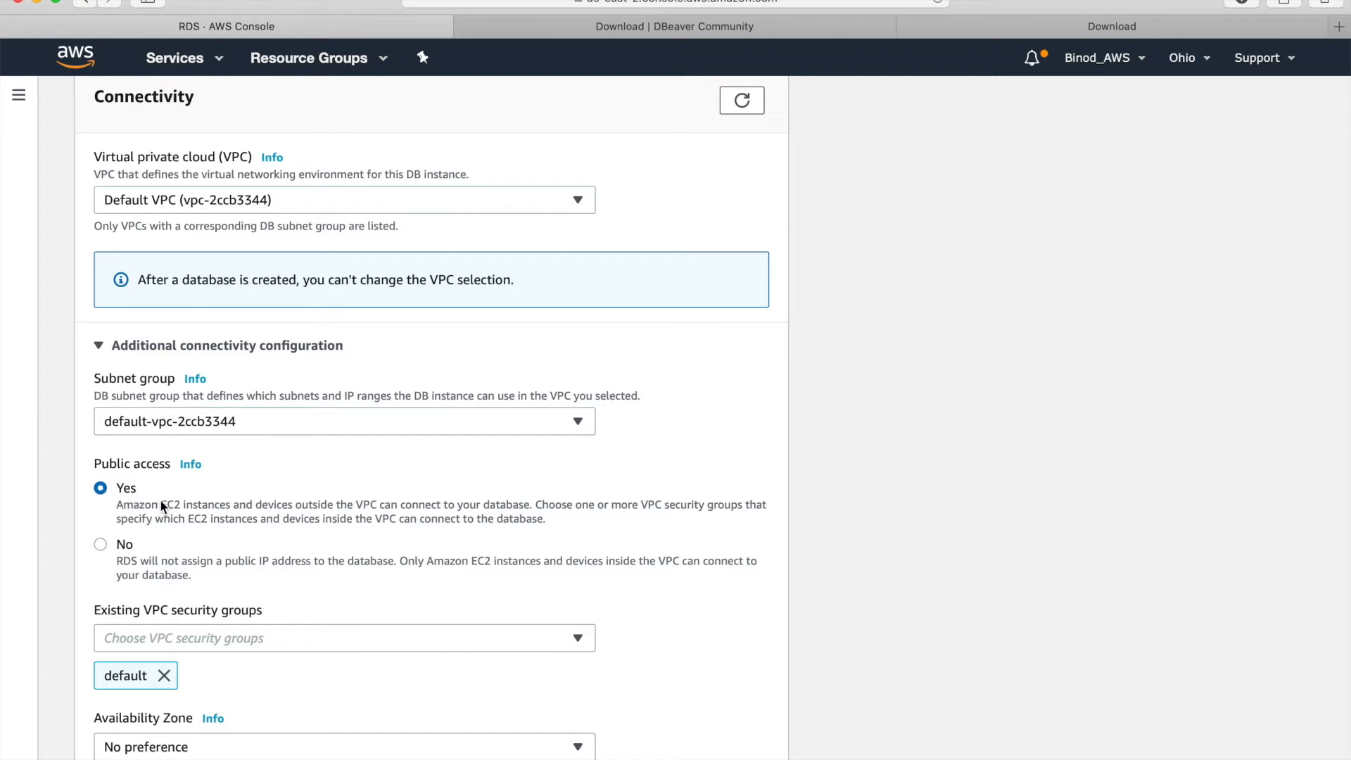
# - Review the default security group, port 5432, password authentication and cost estimate
pyautogui.scroll(-5, 292, 507)
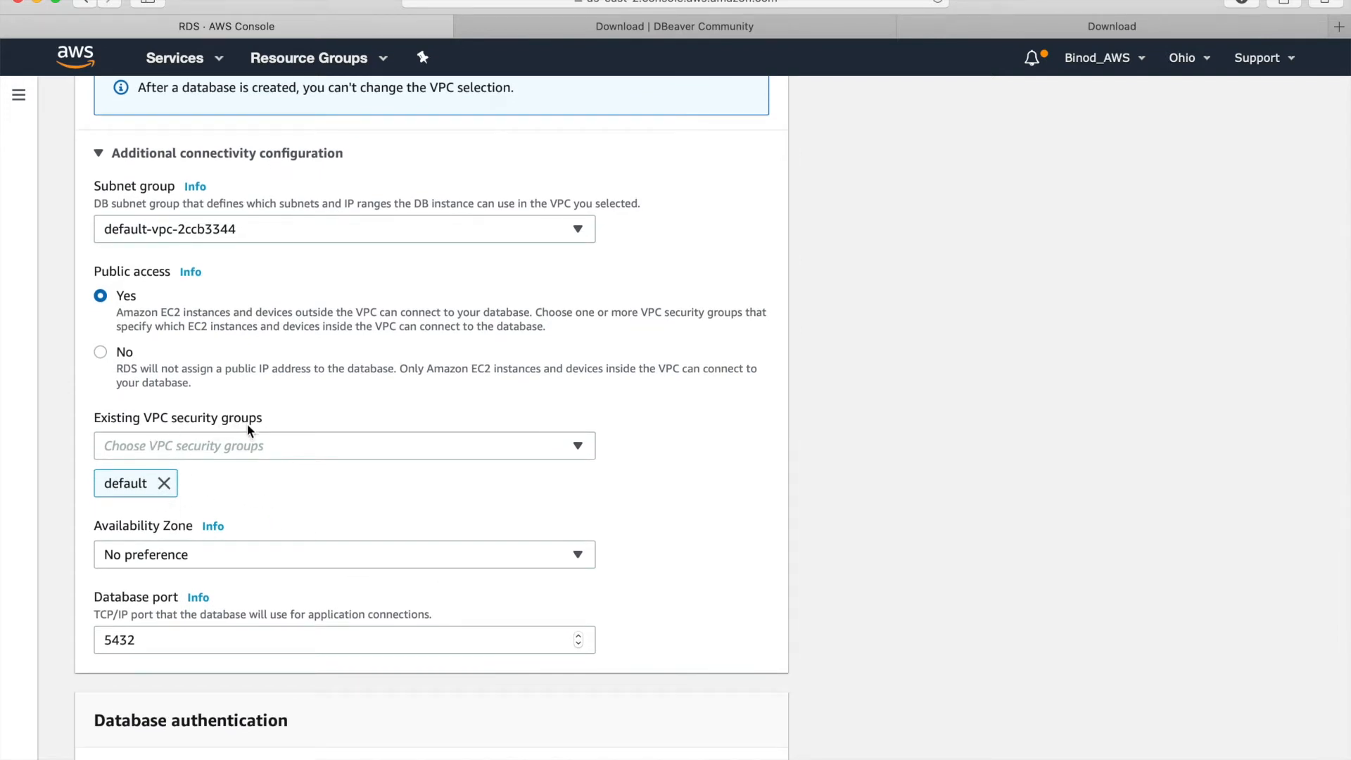
pyautogui.scroll(-3, 262, 469)
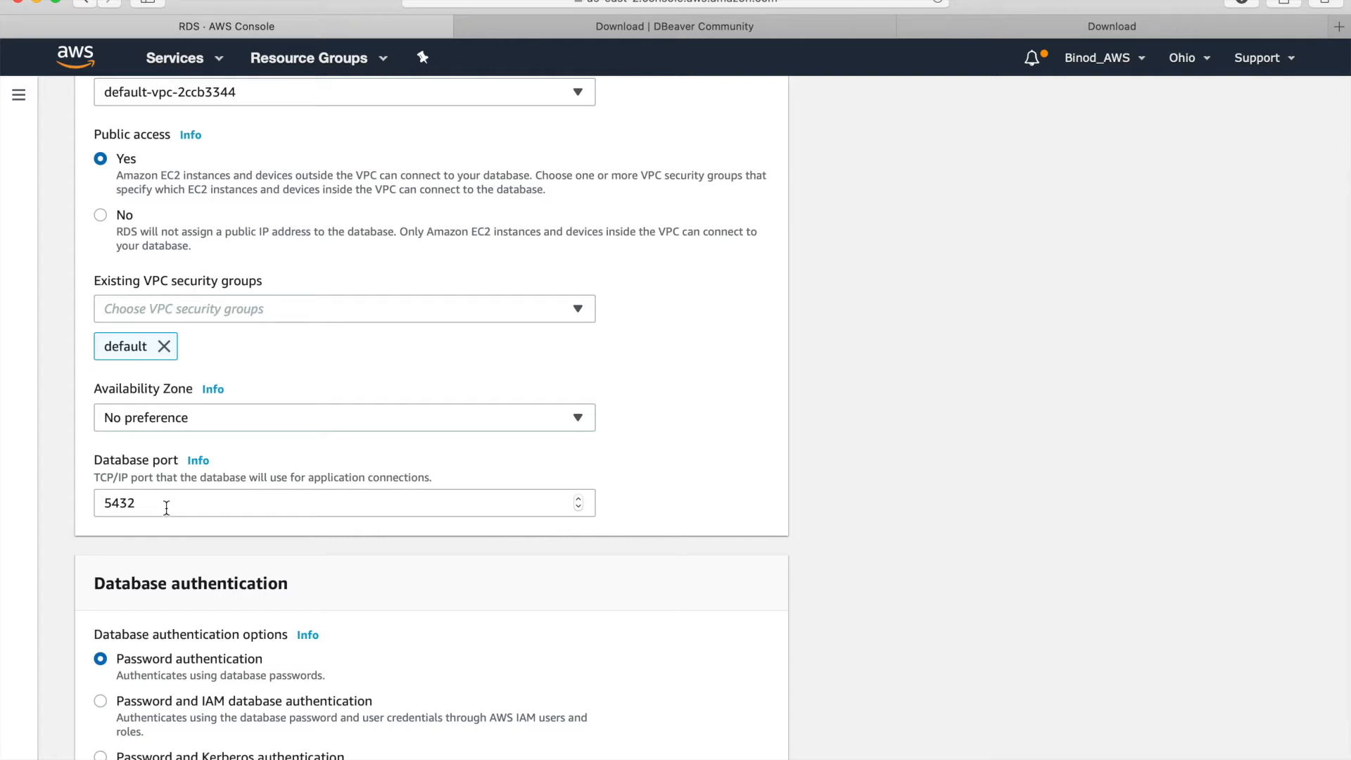
pyautogui.scroll(-3, 166, 507)
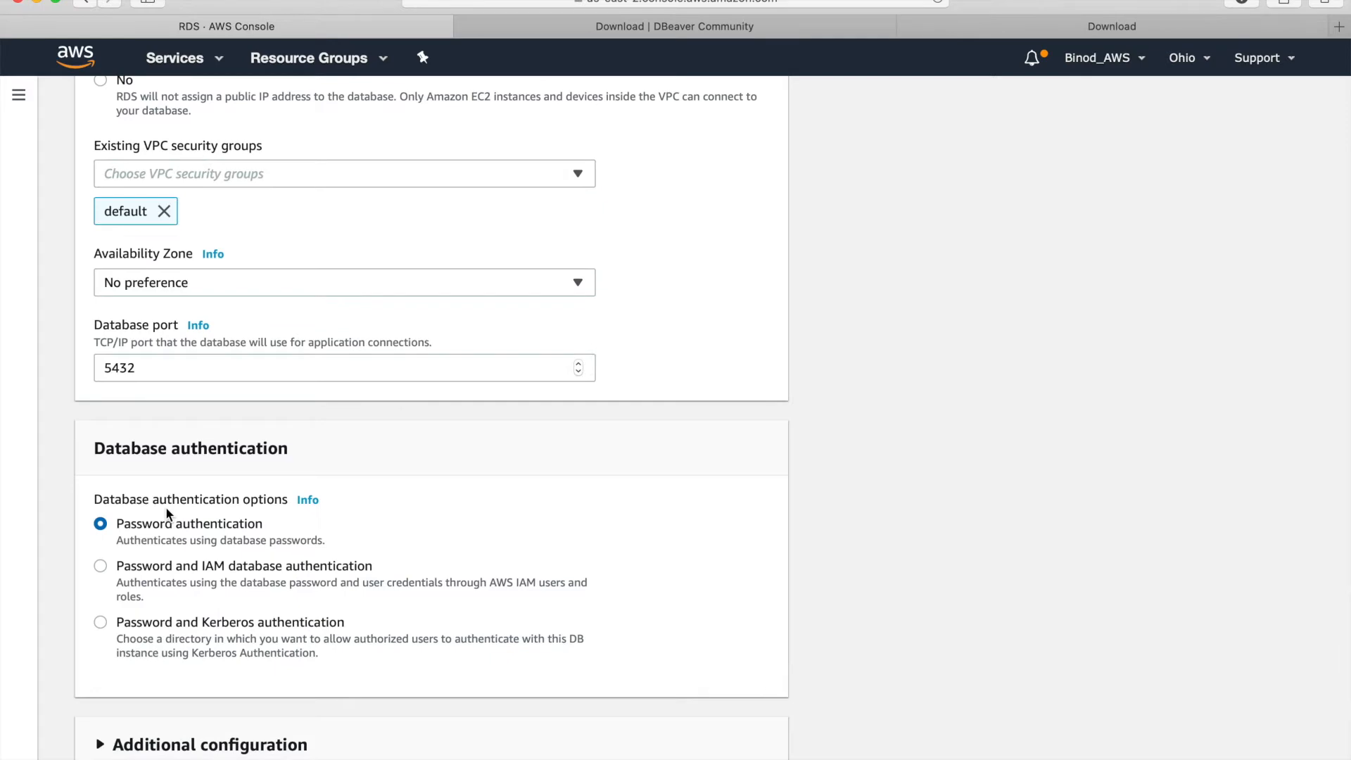
pyautogui.scroll(-2, 220, 542)
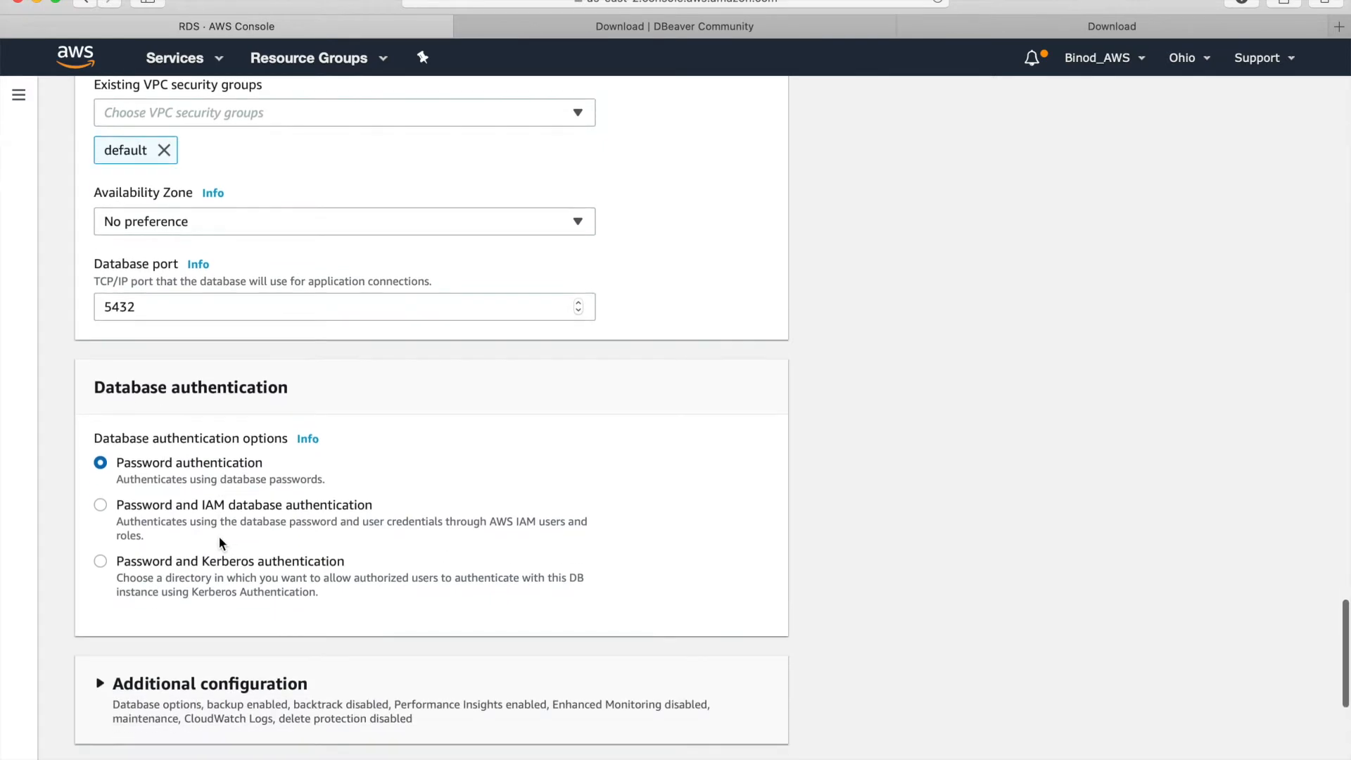
pyautogui.scroll(15, 220, 542)
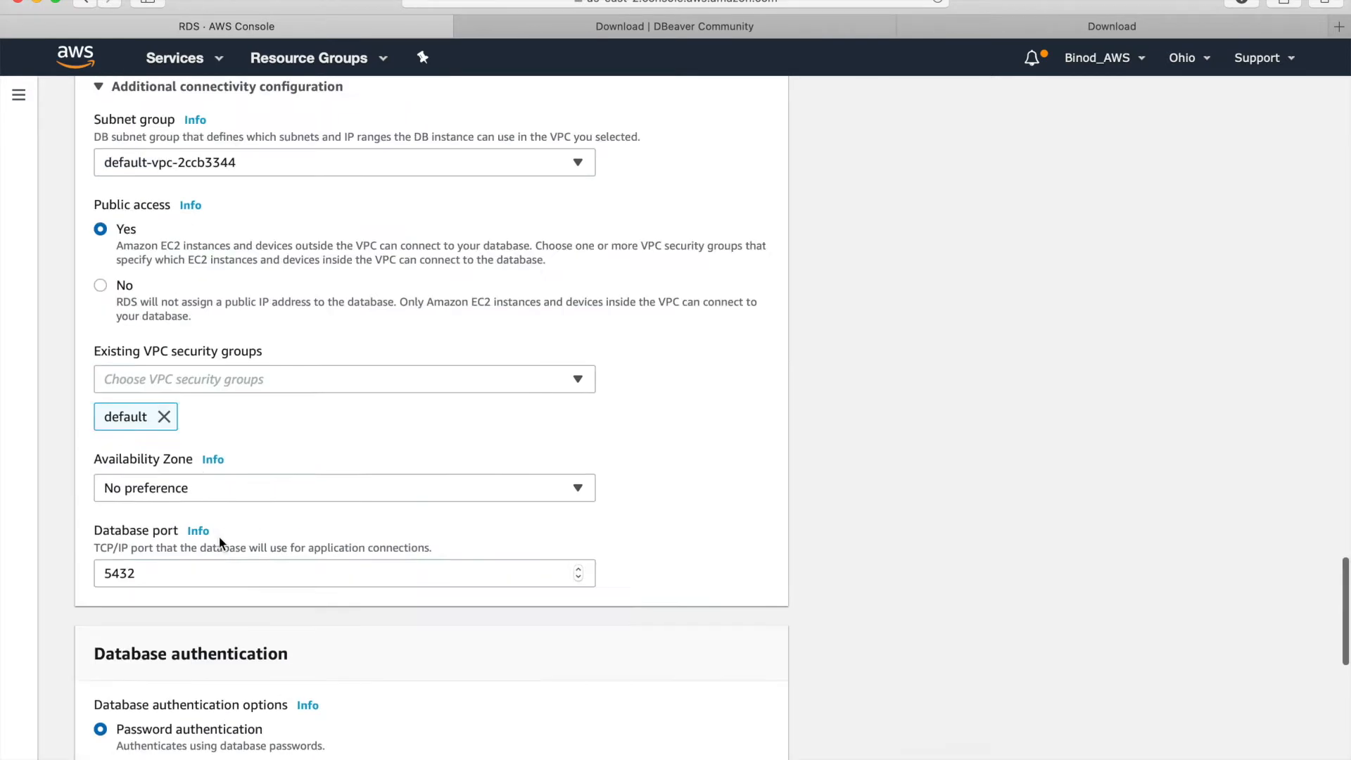
pyautogui.scroll(-15, 219, 544)
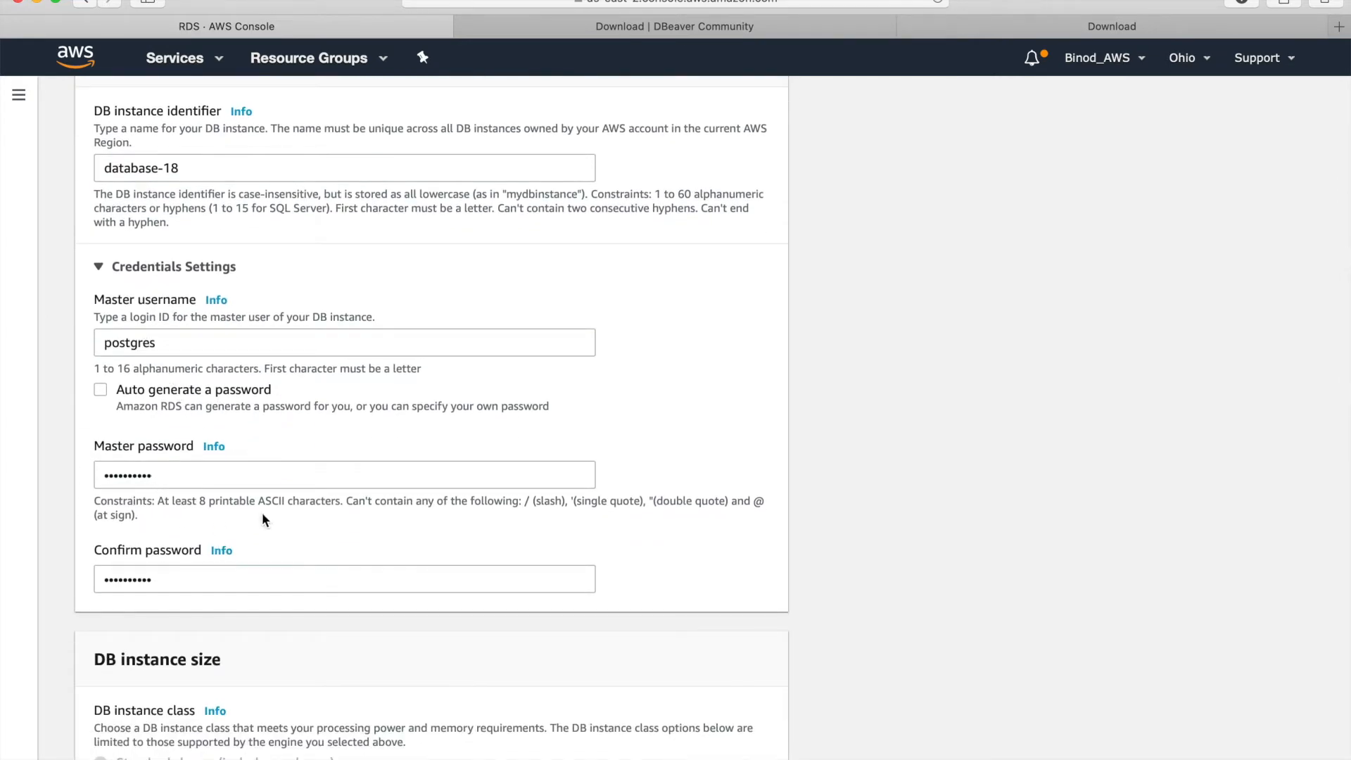
pyautogui.scroll(-20, 263, 520)
pyautogui.scroll(-20, 263, 516)
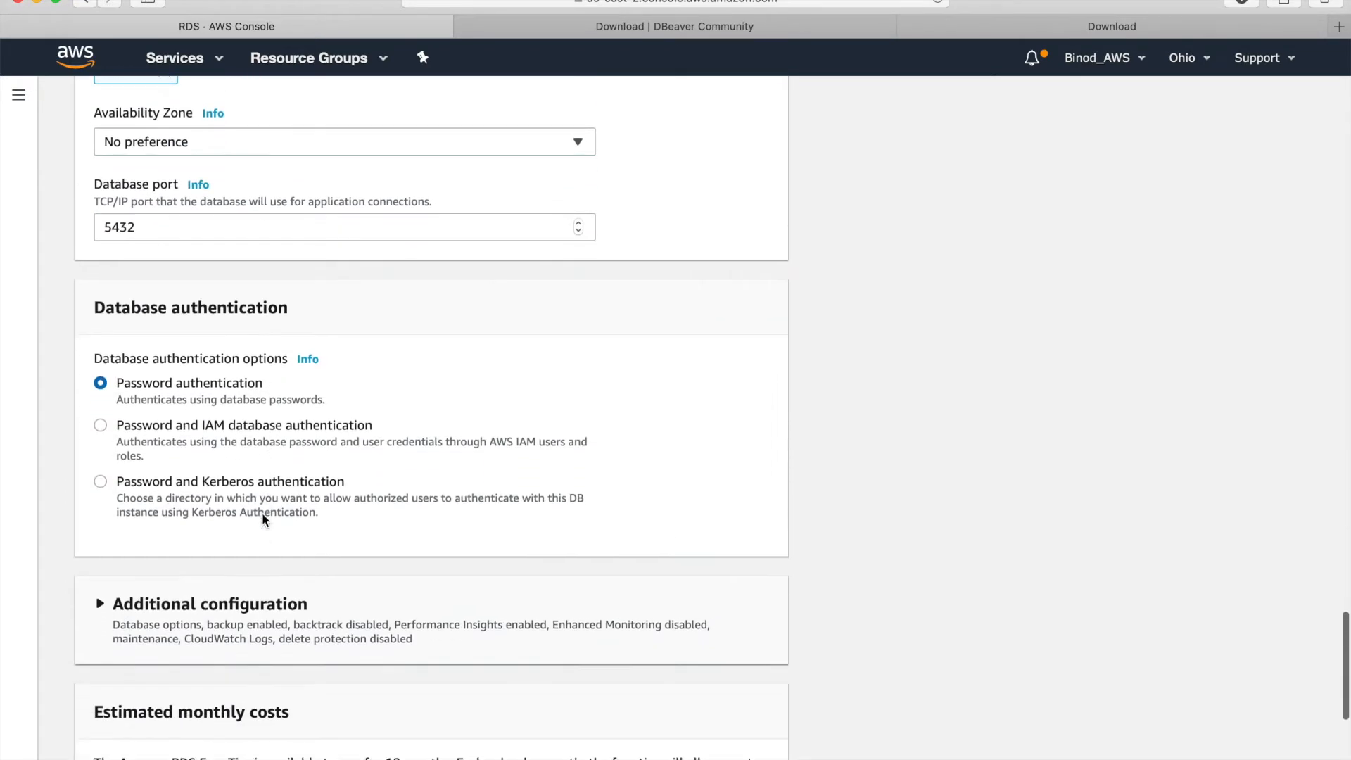
pyautogui.scroll(-5, 263, 520)
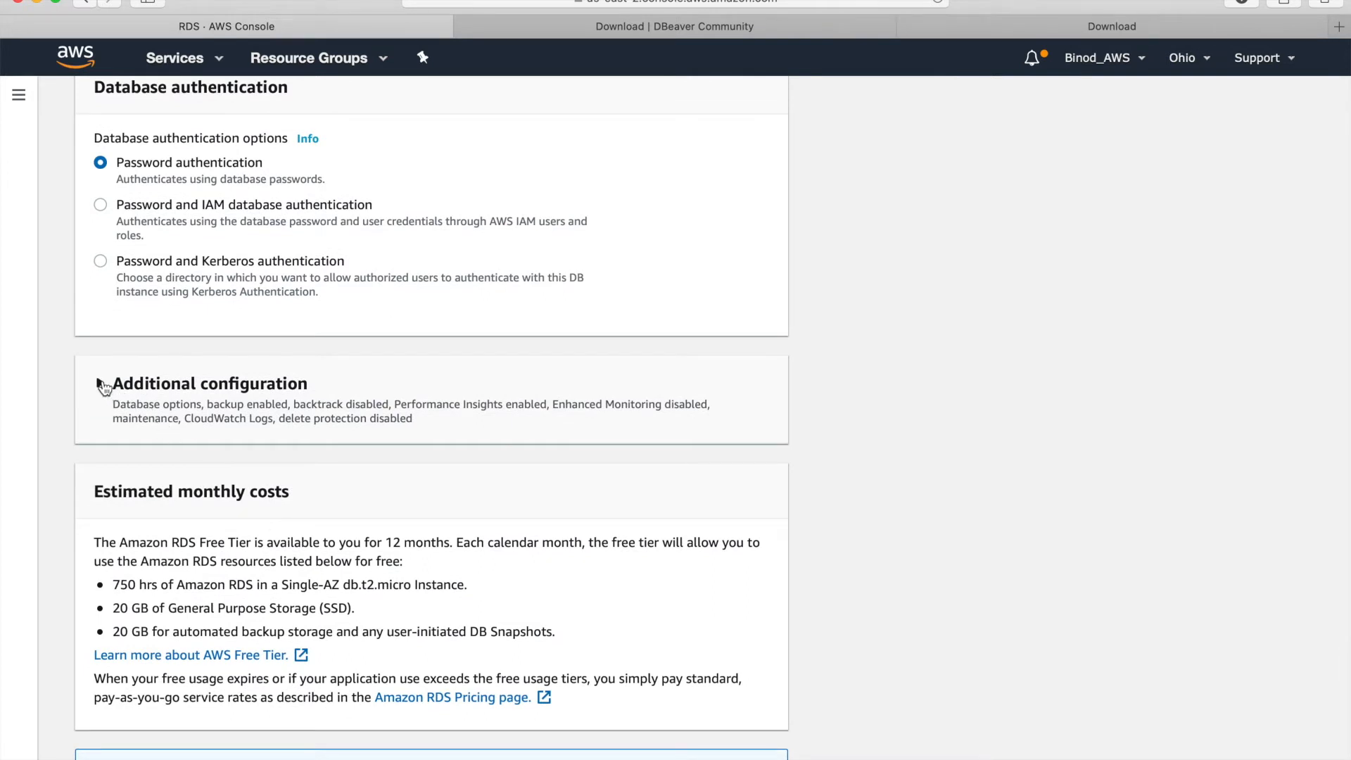
# - Under Additional configuration, set the initial database name to onlineexam
pyautogui.click(101, 385)
pyautogui.click(206, 529)
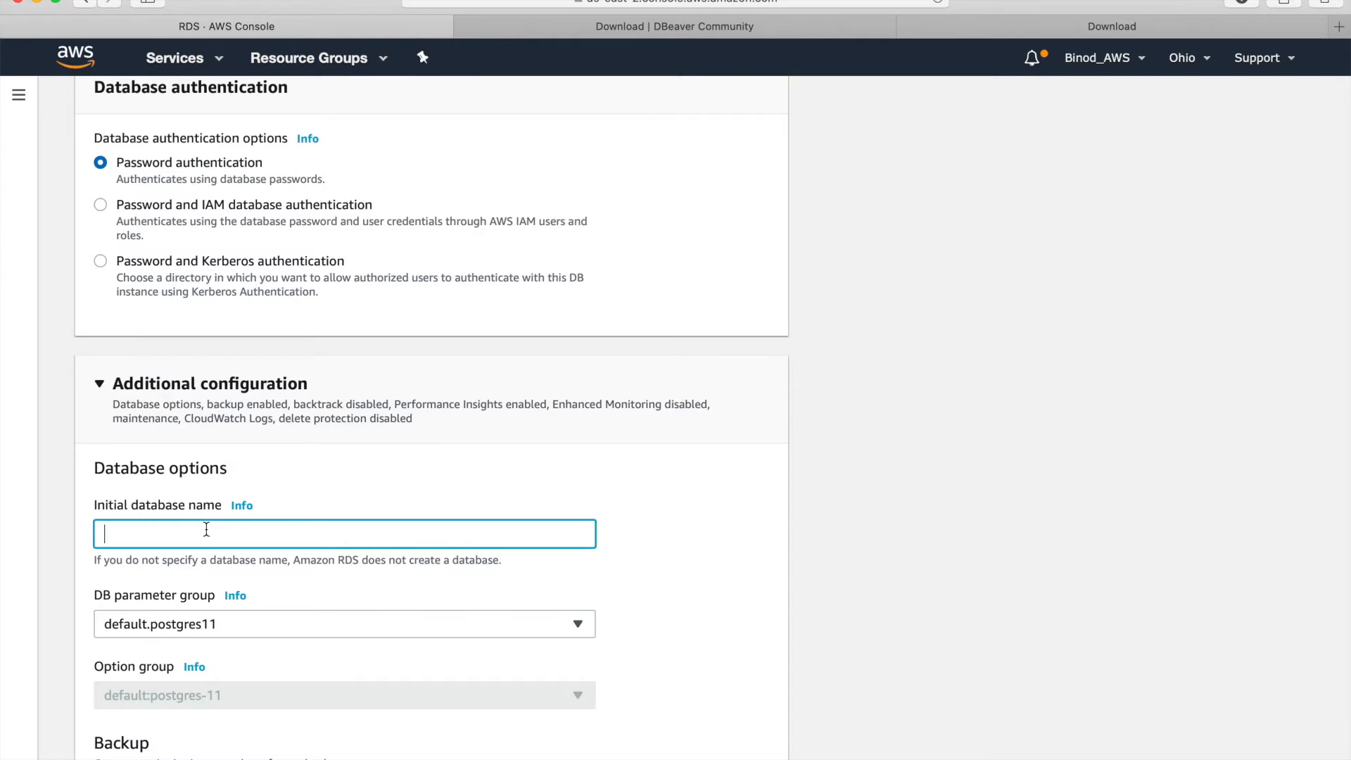
pyautogui.write('onlineexam')
# - Review the remaining options: maintenance window No preference, deletion protection off, free tier costs
pyautogui.scroll(-8, 355, 538)
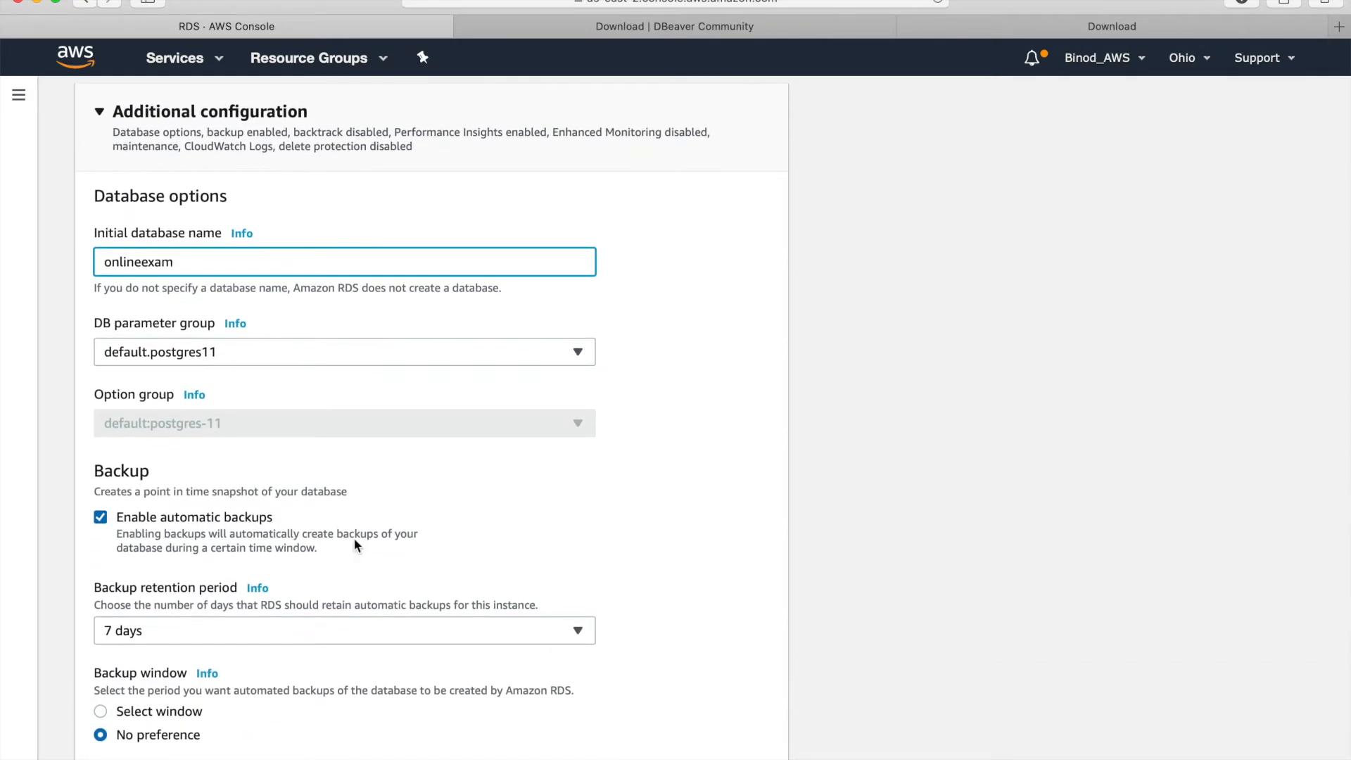
pyautogui.scroll(-10, 353, 537)
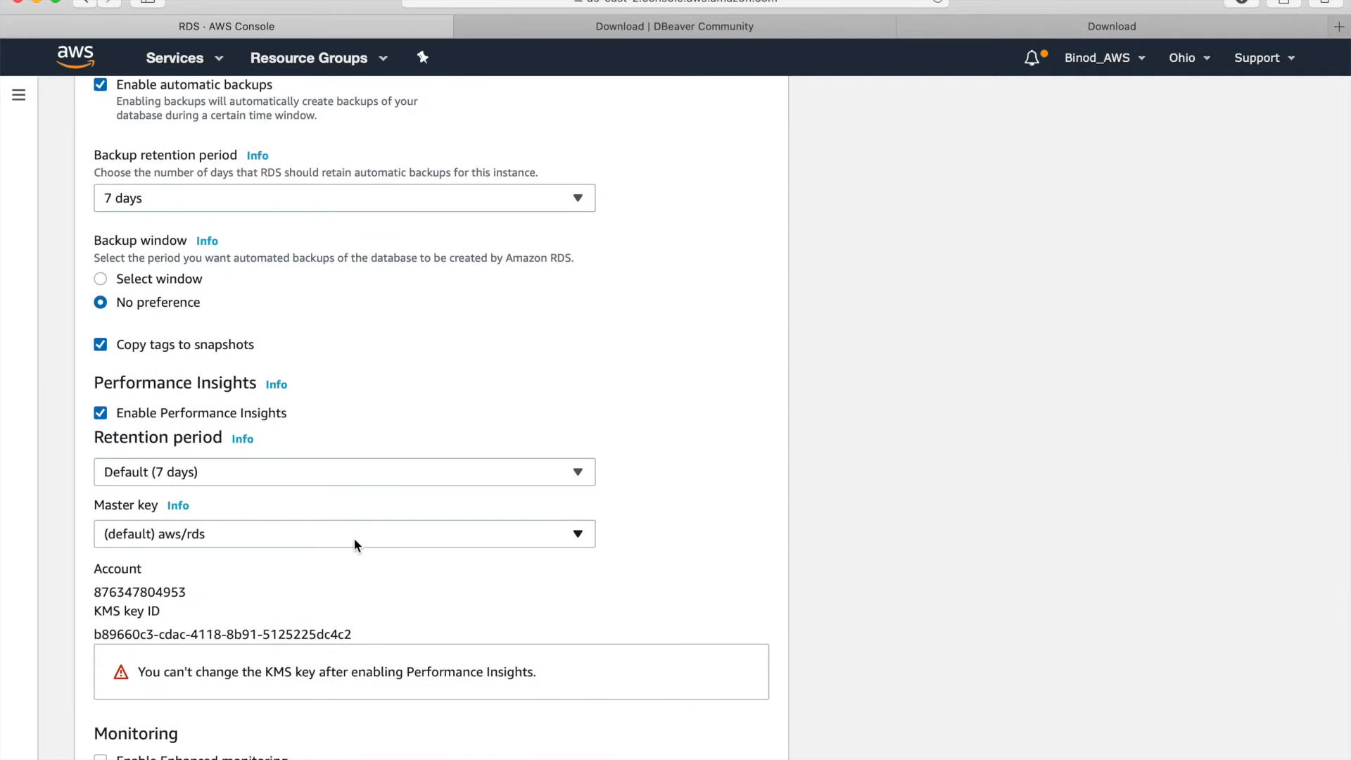
pyautogui.scroll(15, 354, 538)
pyautogui.scroll(4, 353, 538)
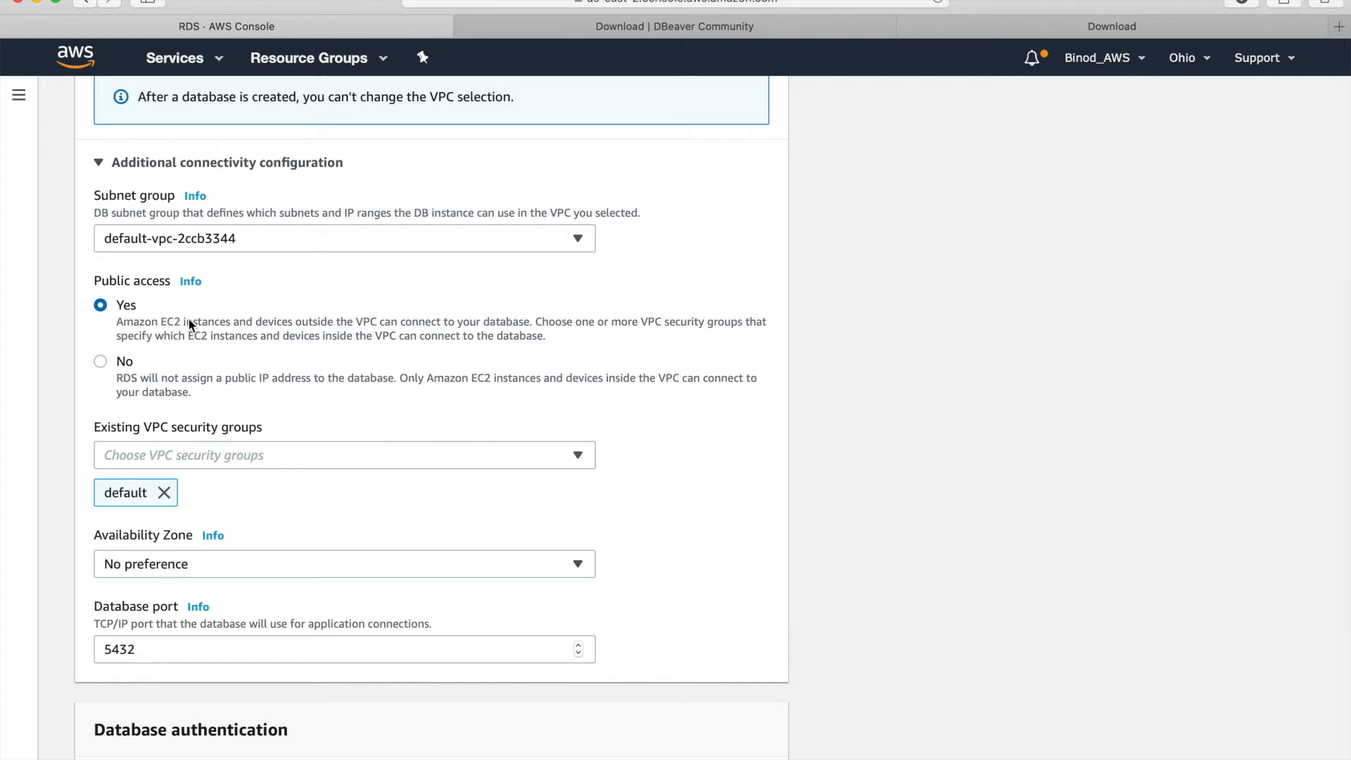
pyautogui.scroll(-10, 189, 320)
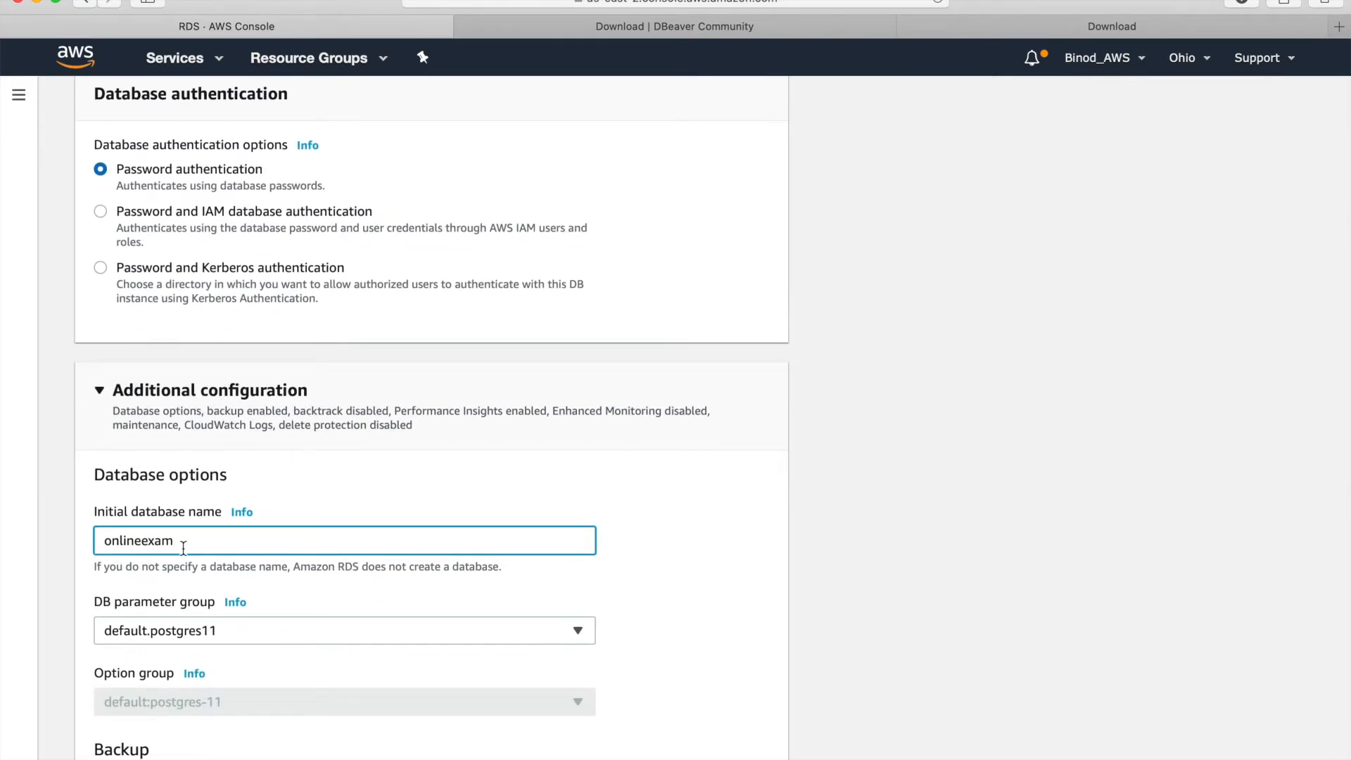
pyautogui.scroll(-12, 229, 549)
pyautogui.scroll(-15, 230, 549)
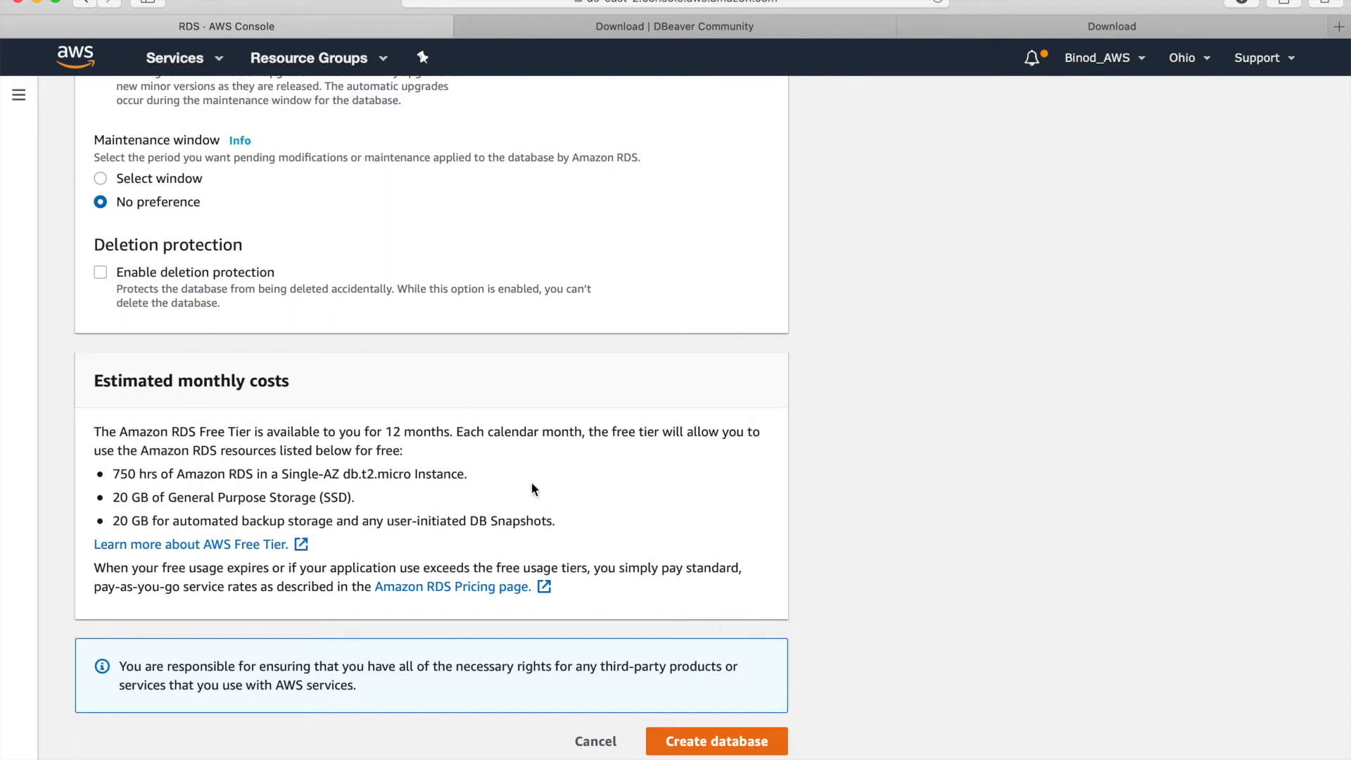
# - Create database-18, decline Safari's password save, and switch to the pgAdmin download tab
pyautogui.click(699, 745)
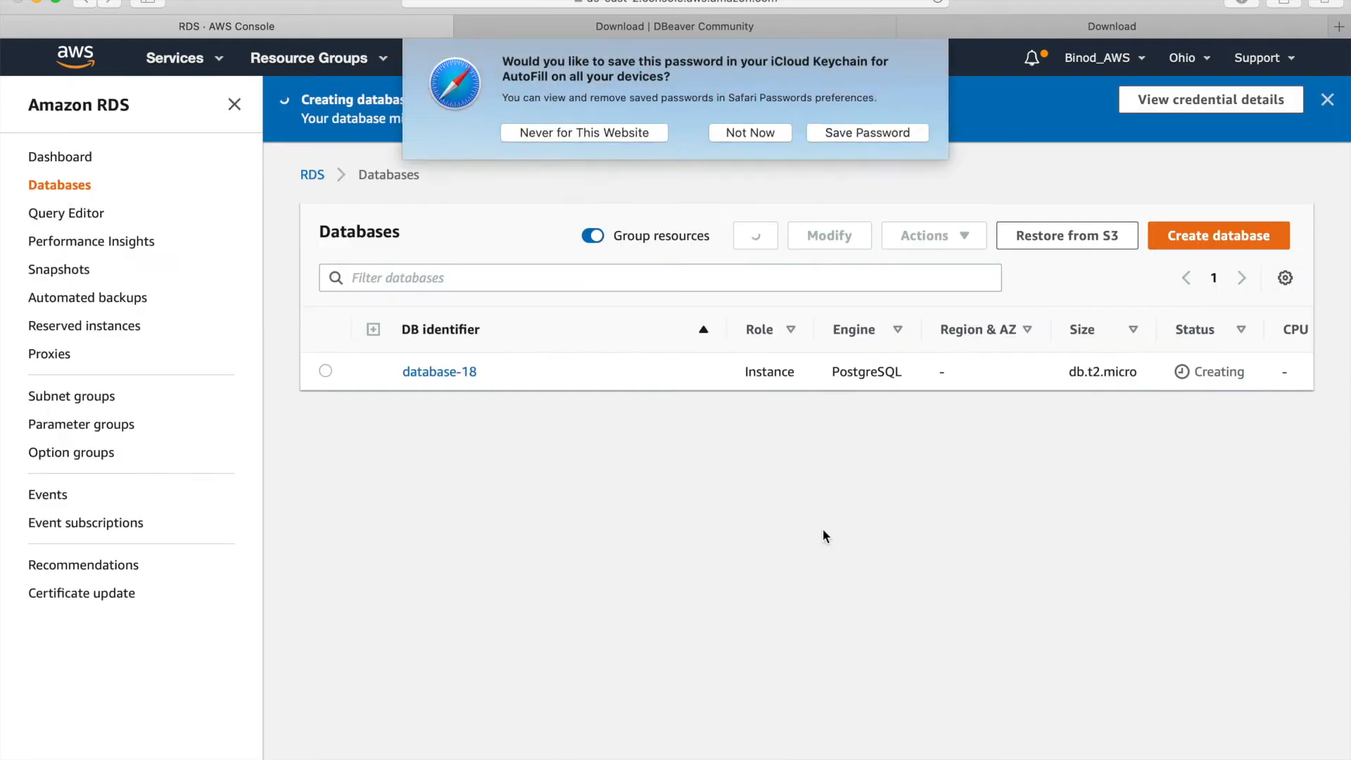
pyautogui.click(771, 132)
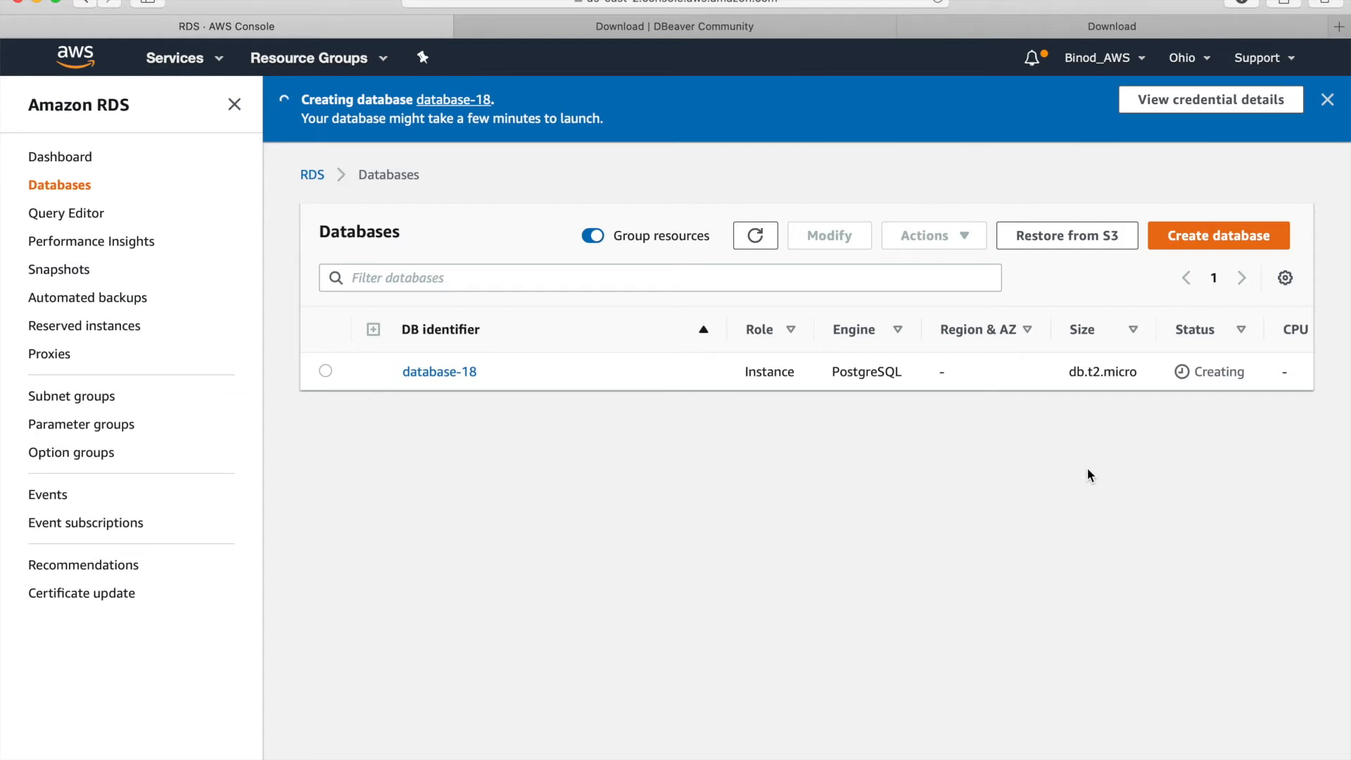
pyautogui.click(973, 32)
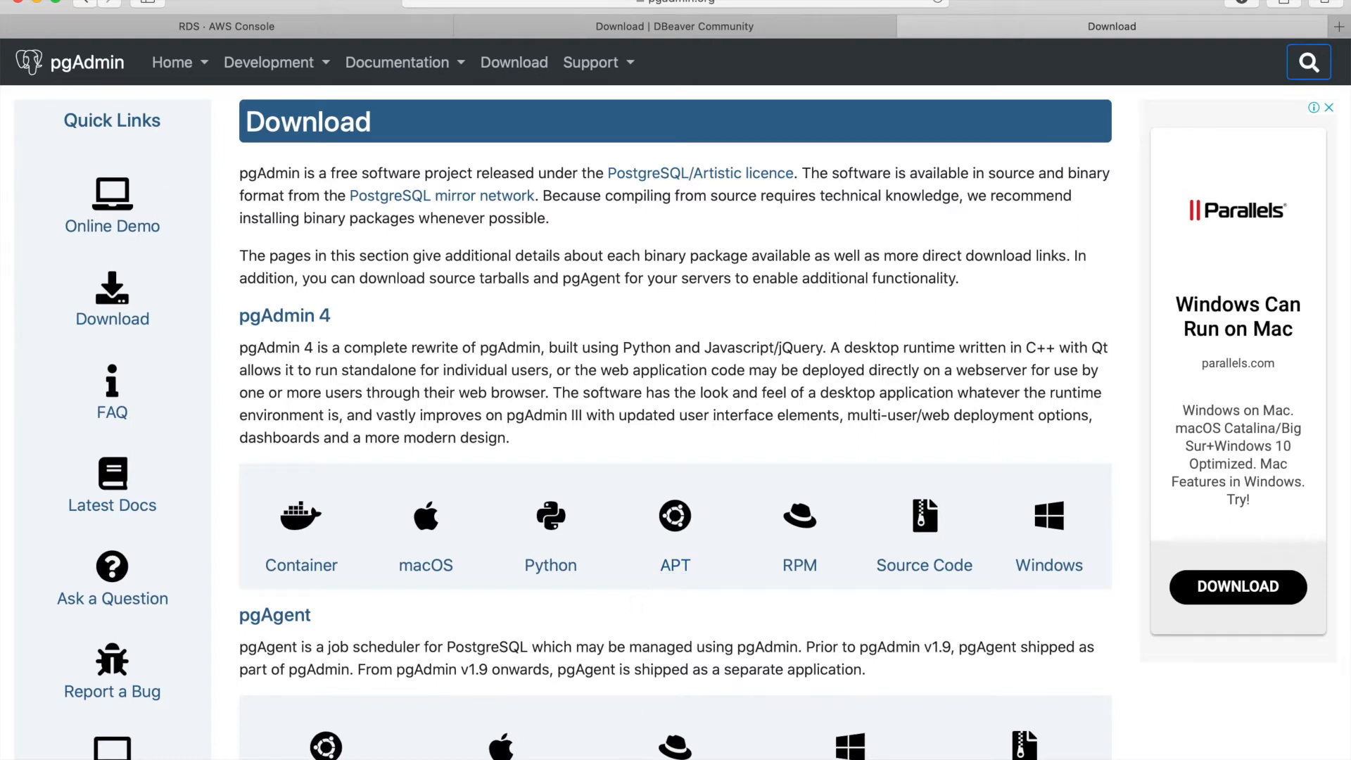
# - Bring the pgAdmin 4 window at 127.0.0.1 to the front from Safari's Dock menu
pyautogui.moveTo(486, 752)
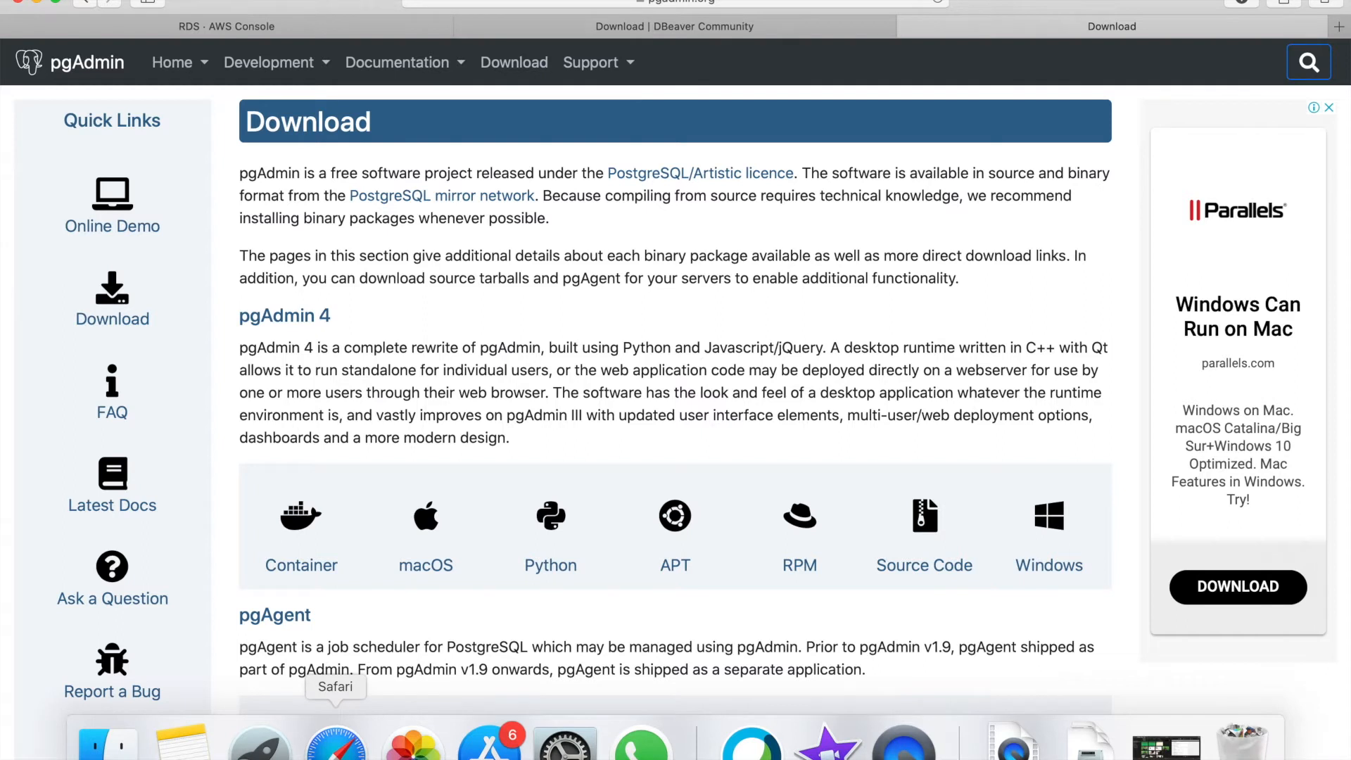
pyautogui.rightClick(336, 745)
pyautogui.click(340, 531)
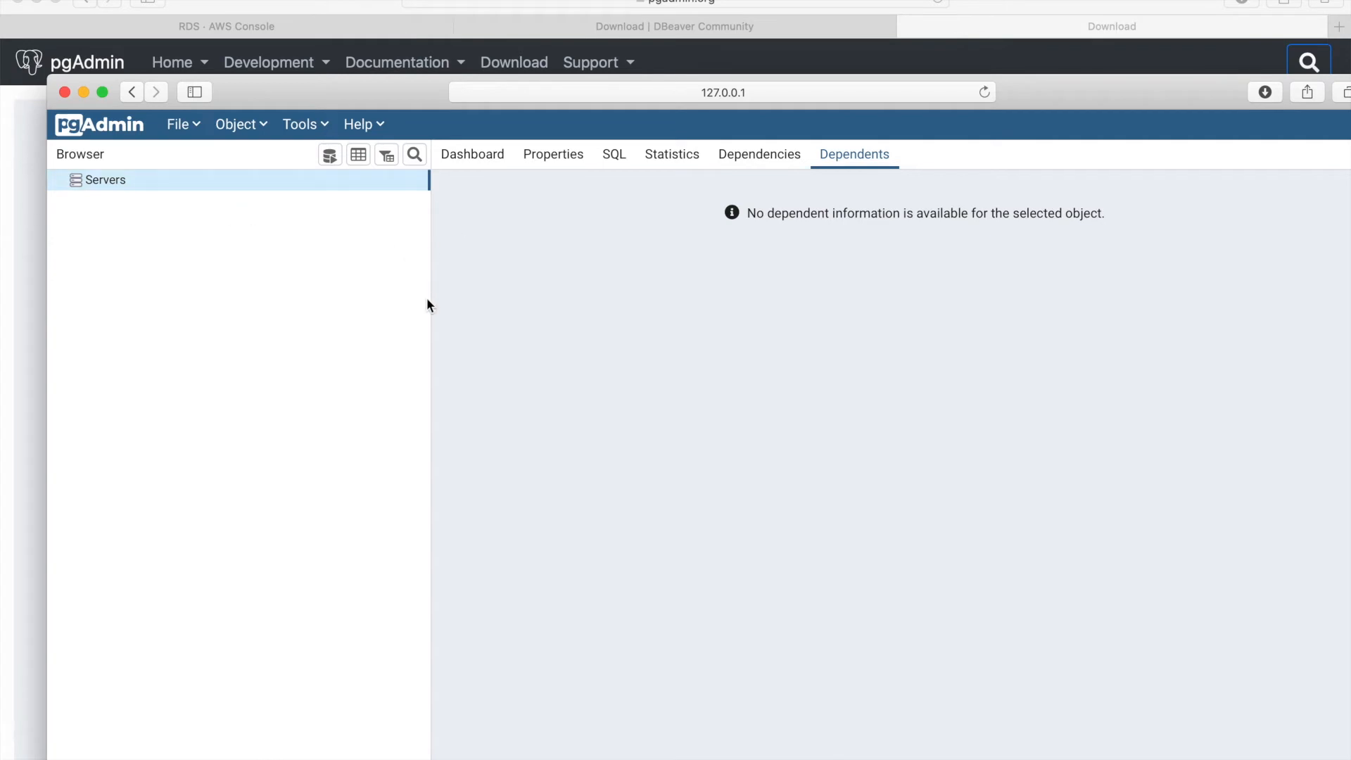
# - Switch to the DBeaver Community download tab, then launch DBeaver via Spotlight search
pyautogui.click(712, 28)
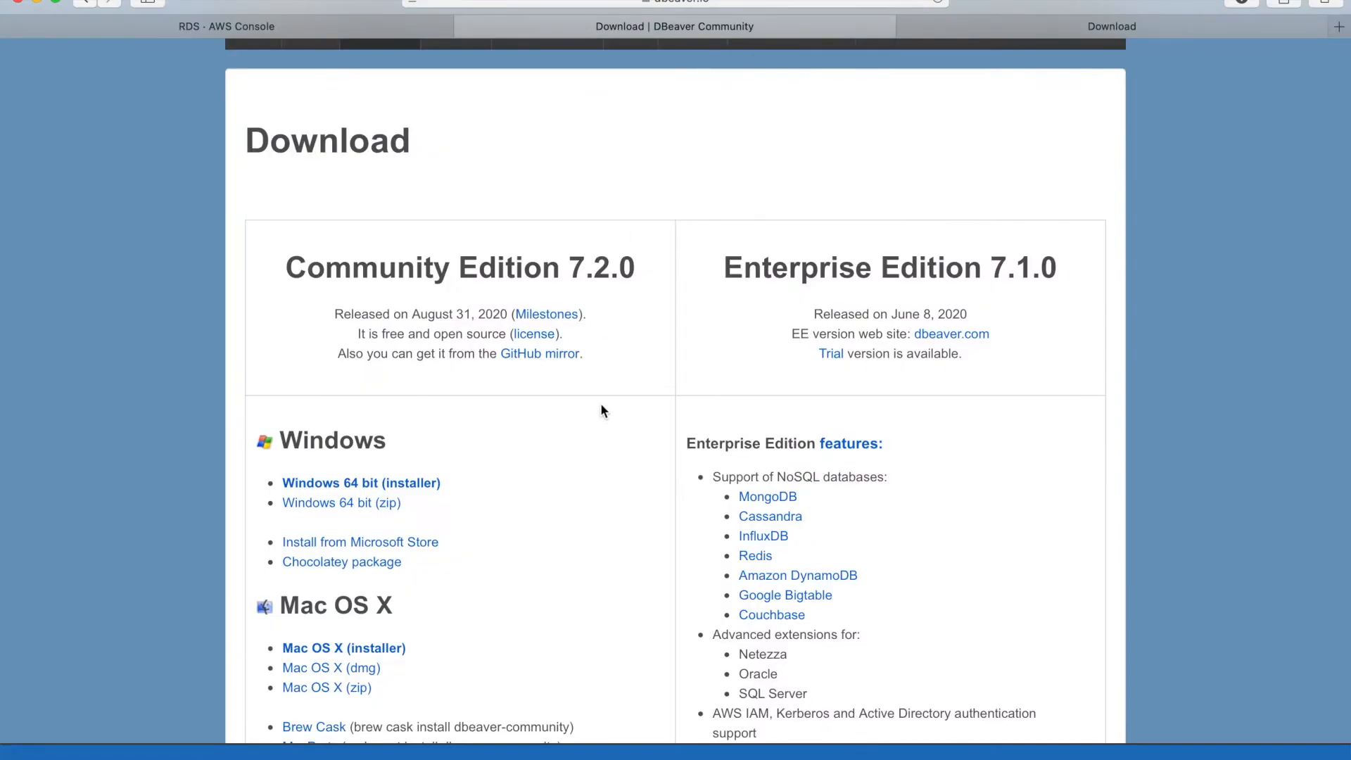
pyautogui.scroll(5, 601, 407)
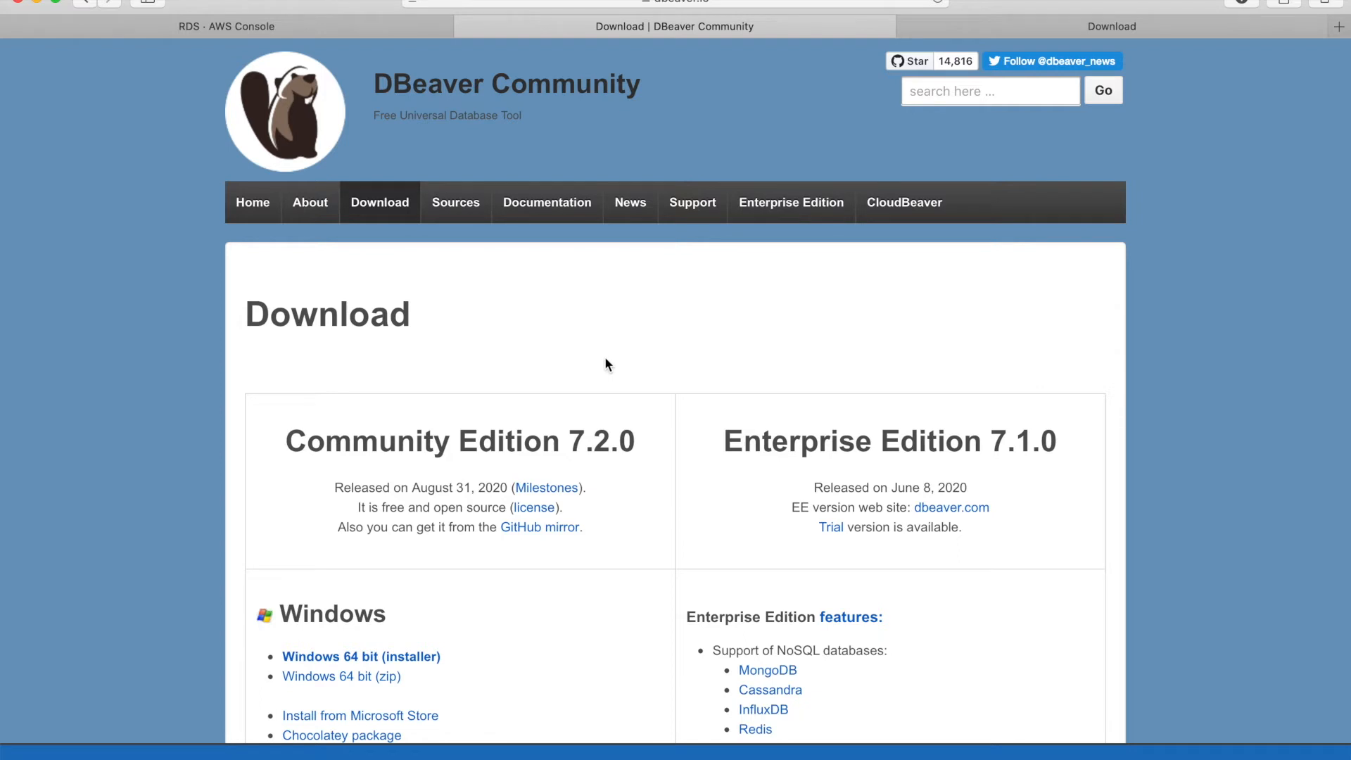
pyautogui.press('super+space')
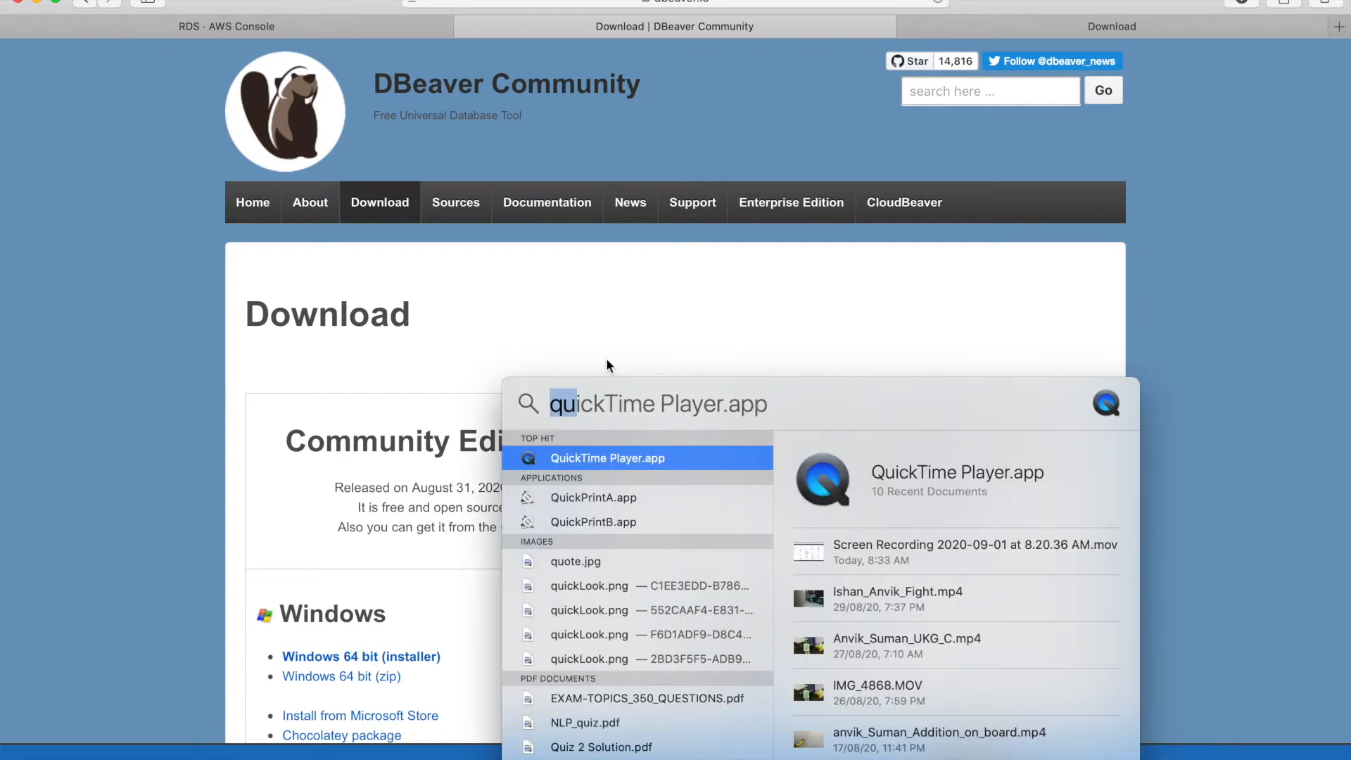
pyautogui.write('db')
pyautogui.press('Return')
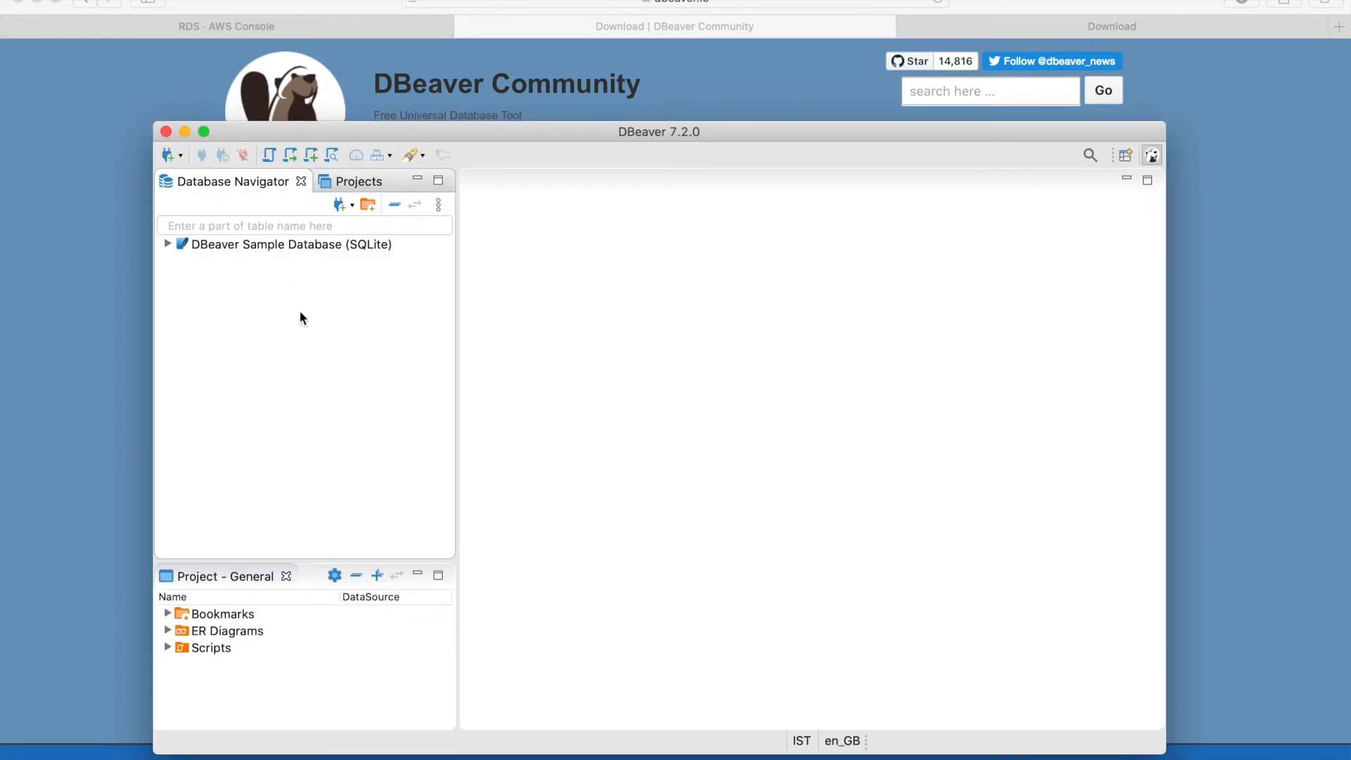
# - Start a new PostgreSQL connection in DBeaver, then return to the RDS Databases list
pyautogui.click(180, 156)
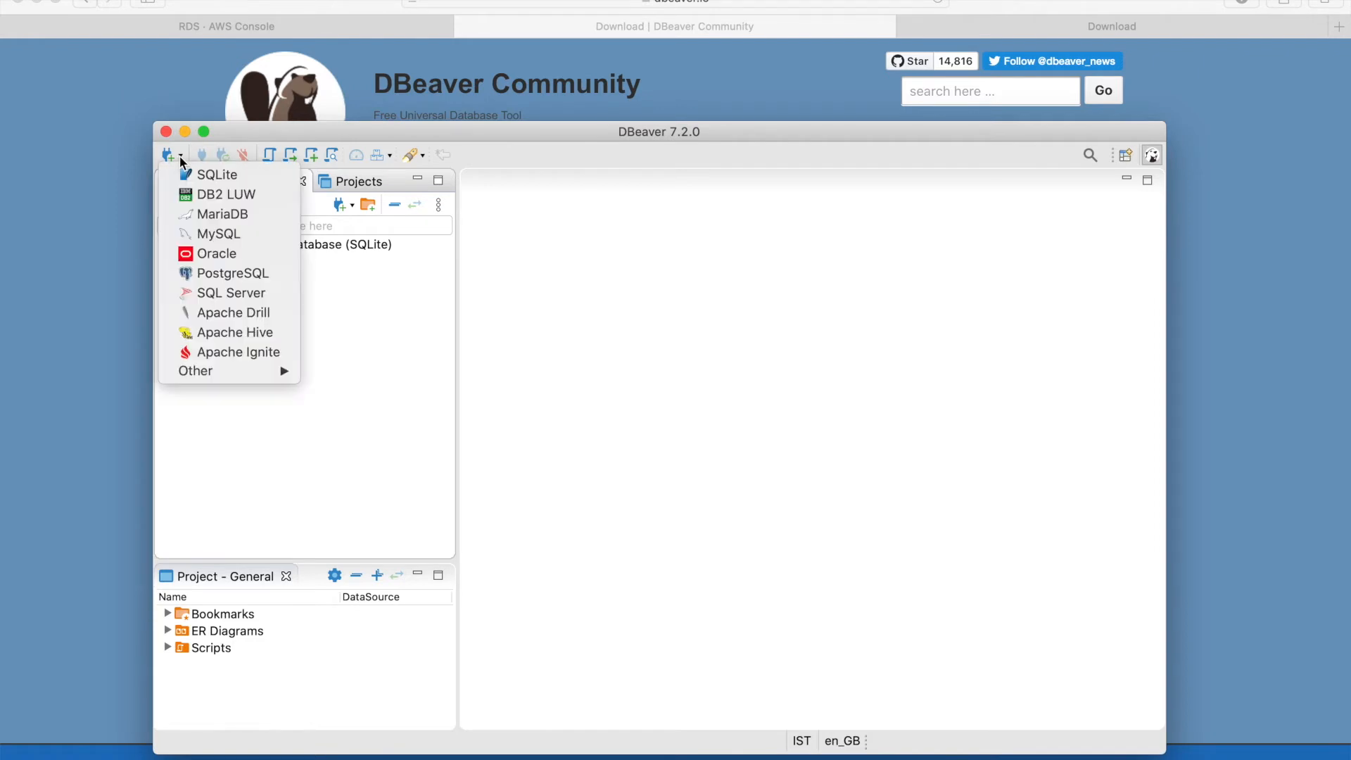
pyautogui.click(208, 276)
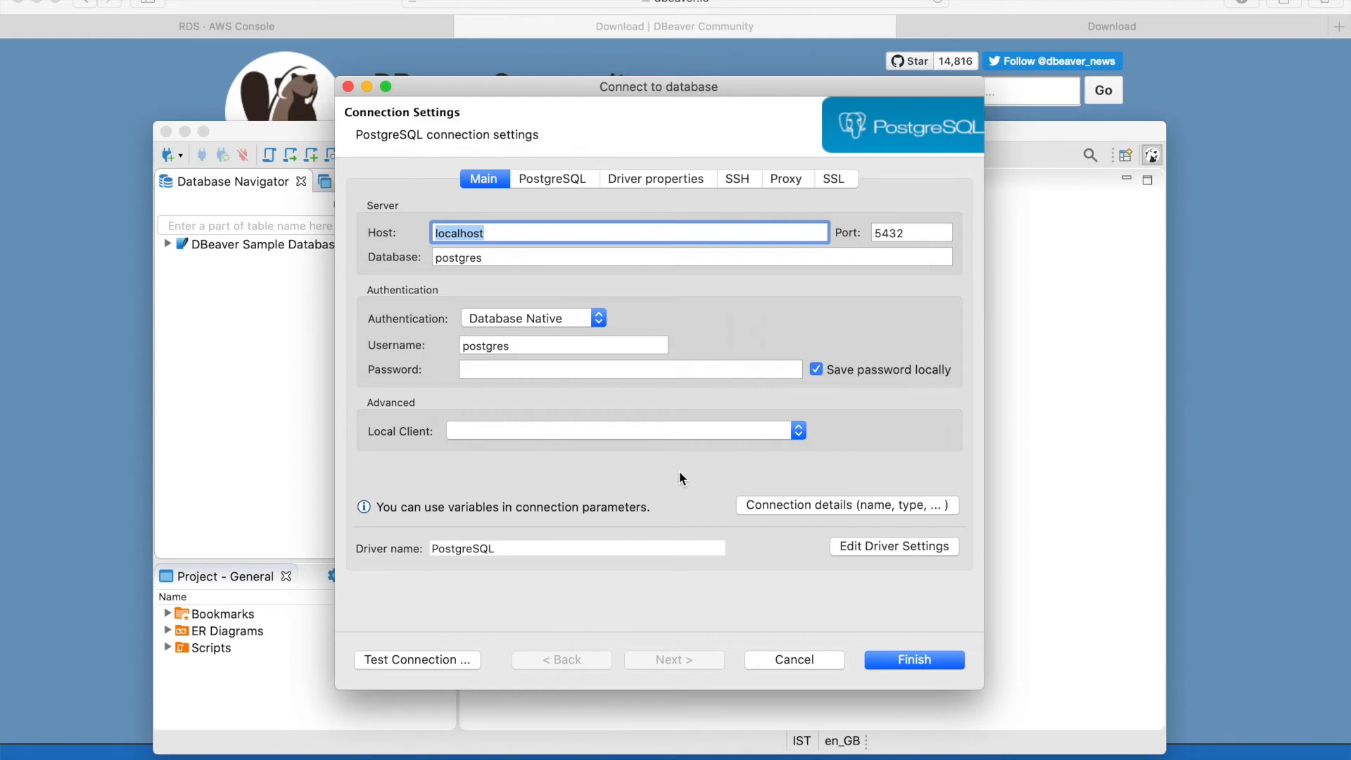
pyautogui.click(311, 32)
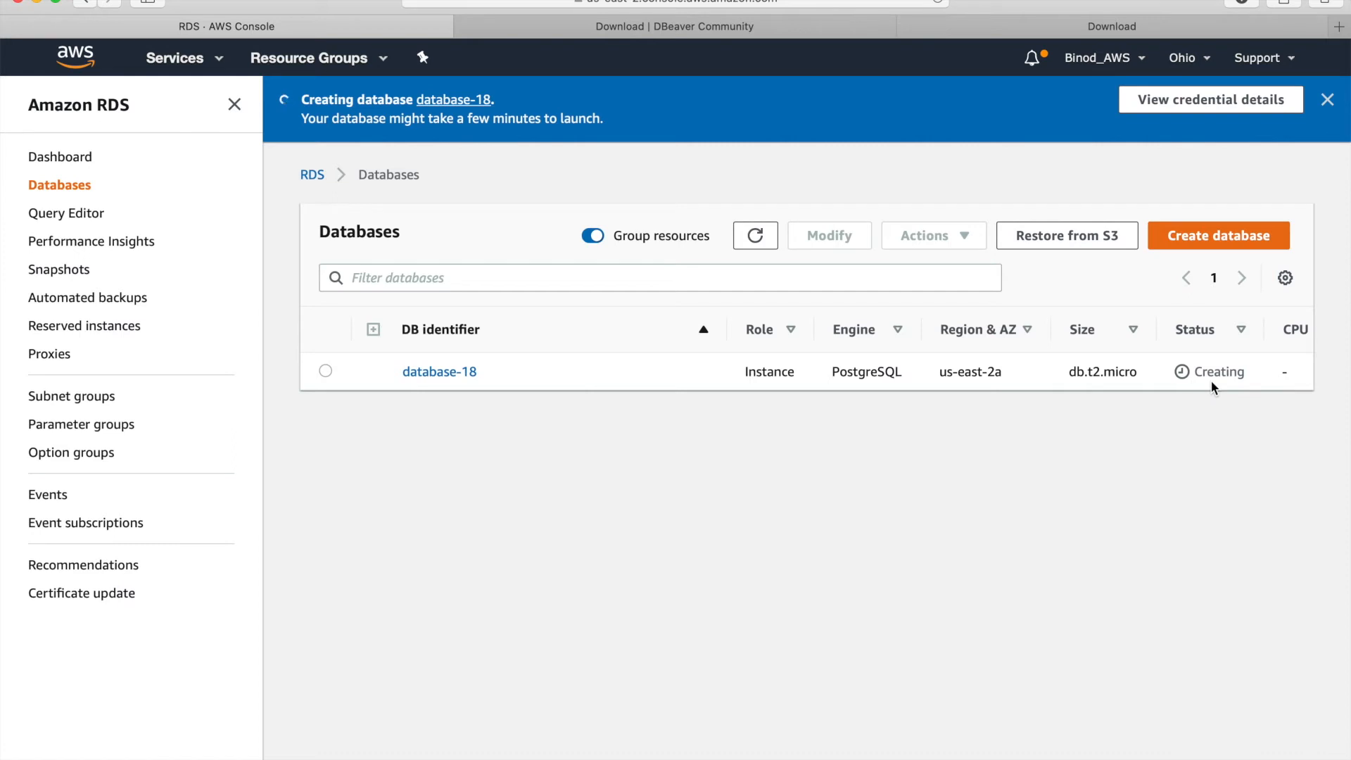
# - Open database-18's default security group sg-26efe84e and confirm its inbound PostgreSQL rule allows TCP 5432 from 0.0.0.0/0
pyautogui.click(442, 372)
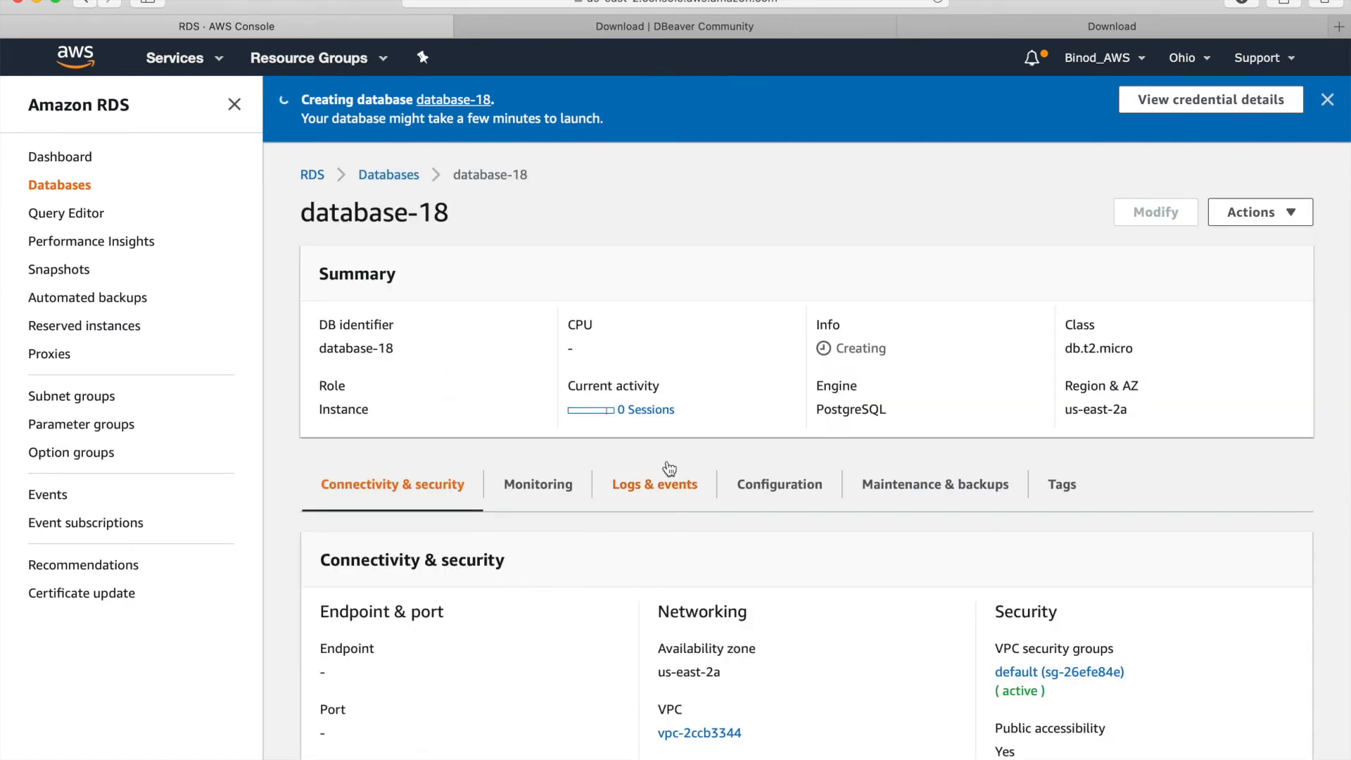
pyautogui.scroll(-2, 669, 469)
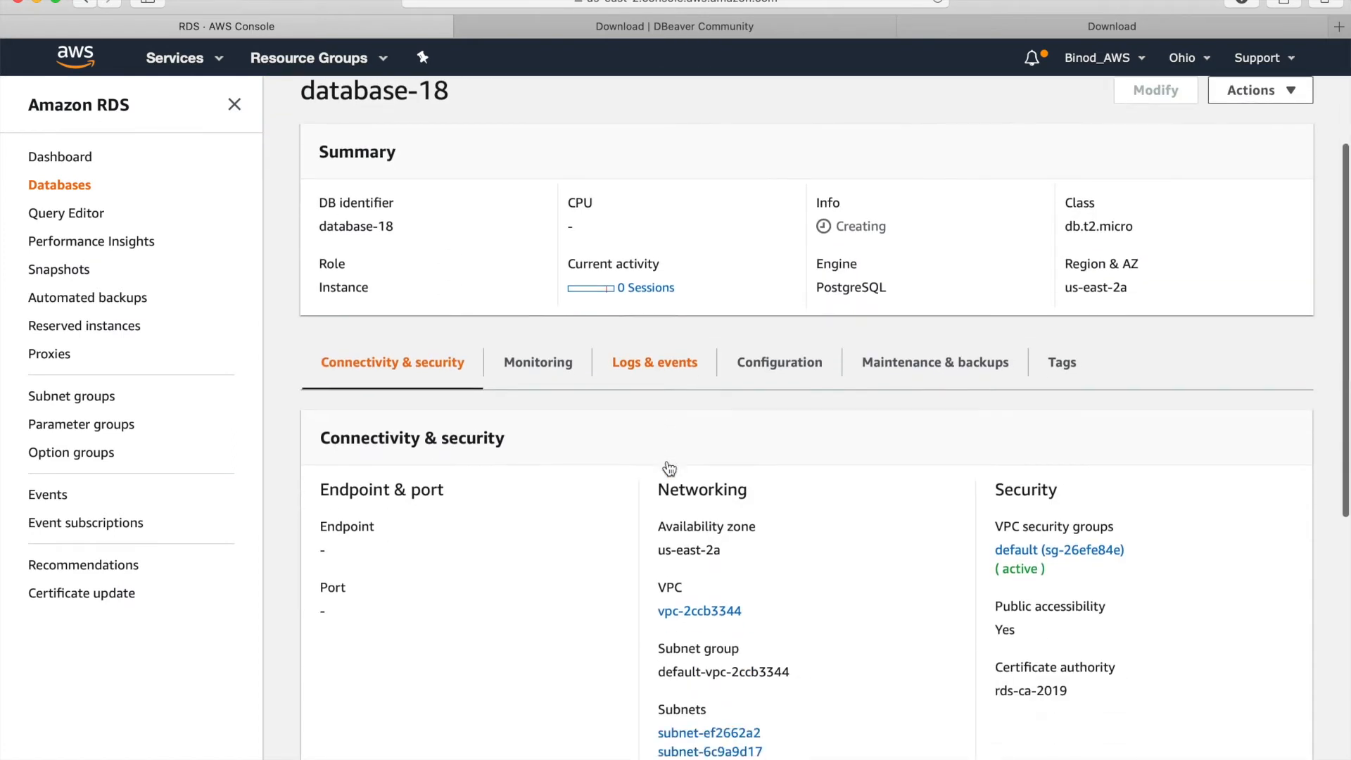
pyautogui.click(1029, 551)
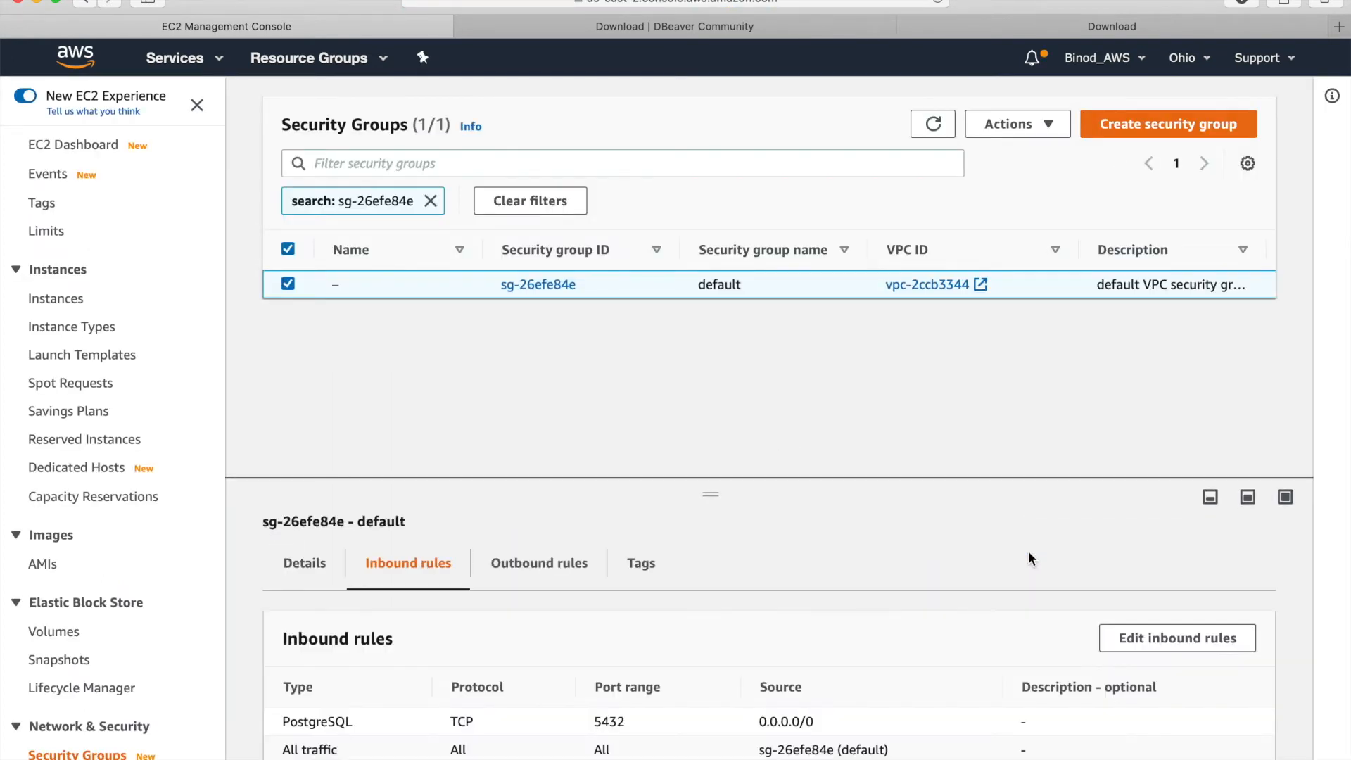
pyautogui.scroll(-2, 1029, 553)
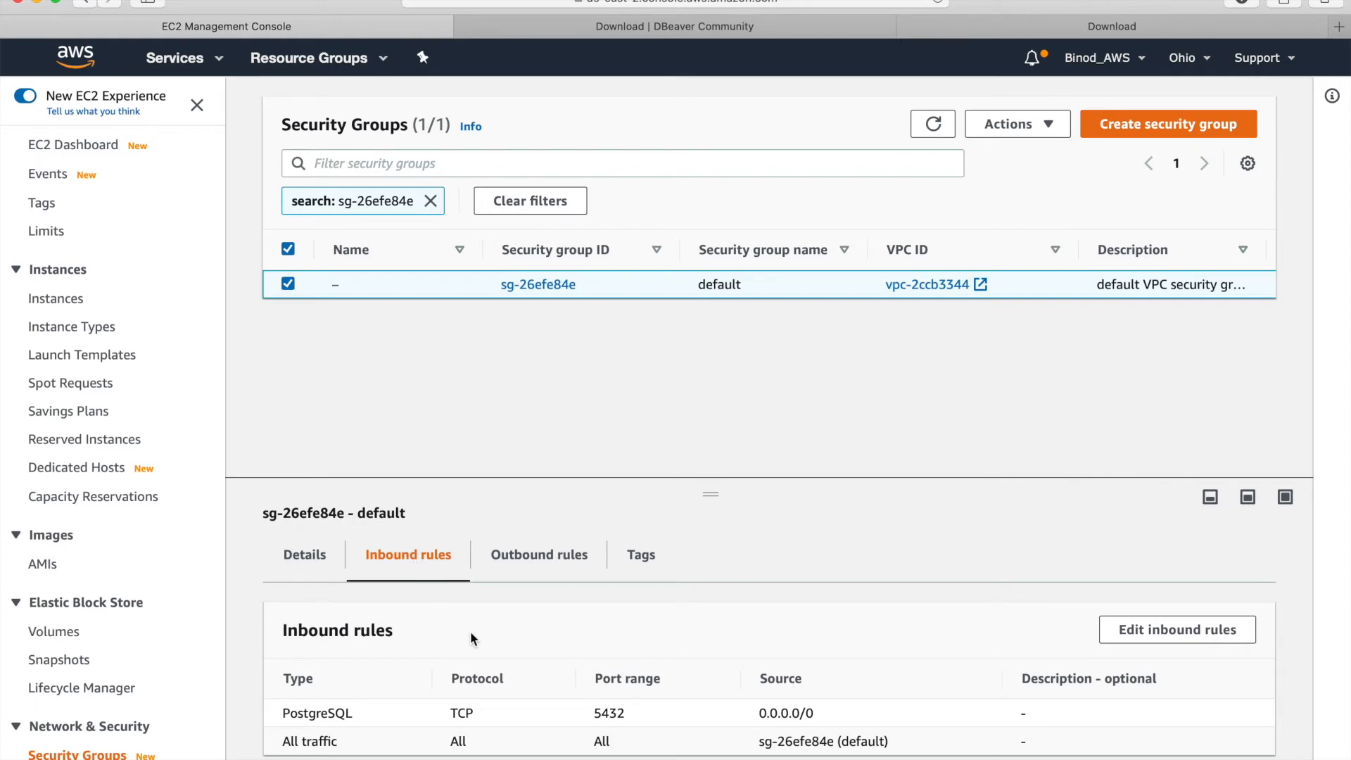
pyautogui.scroll(1, 471, 630)
# - Go back to RDS DB Instances, refresh the list, and reopen database-18, still Creating
pyautogui.click(222, 62)
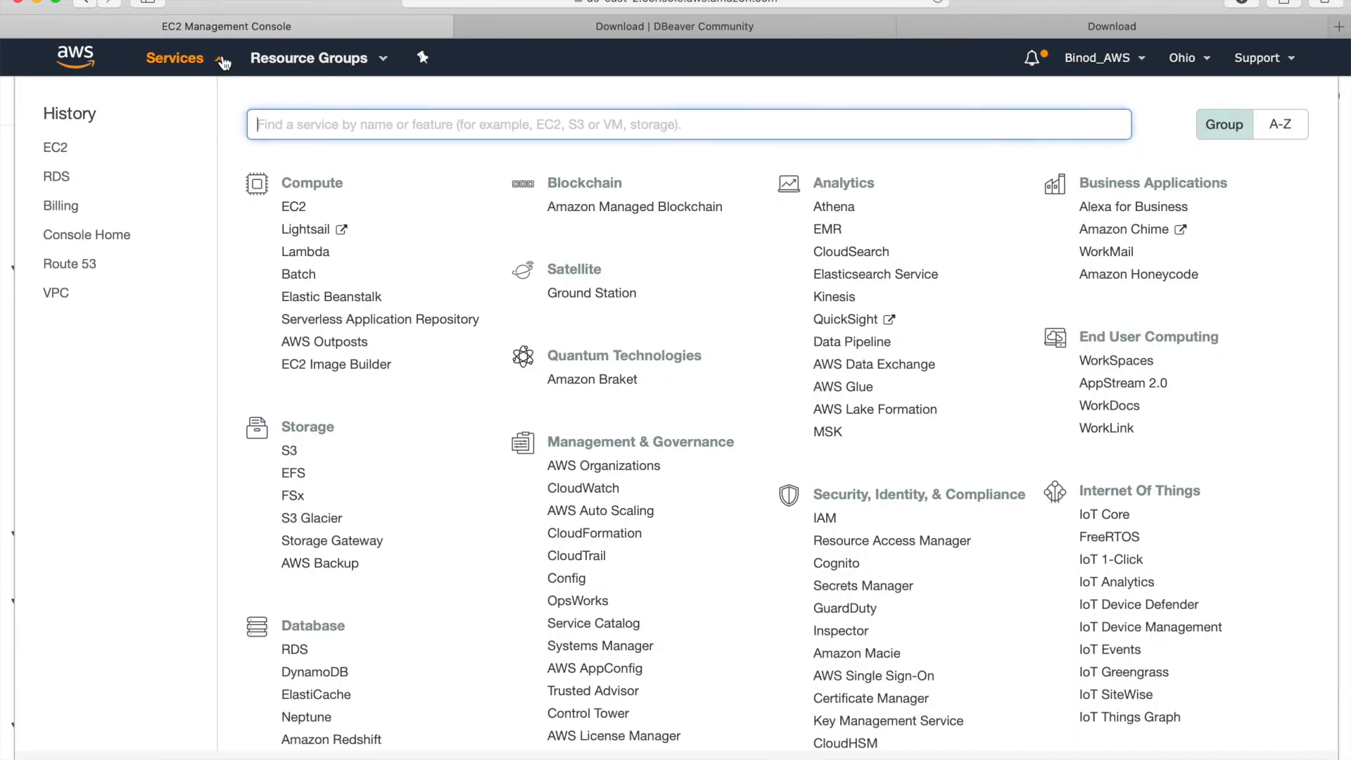
pyautogui.click(60, 175)
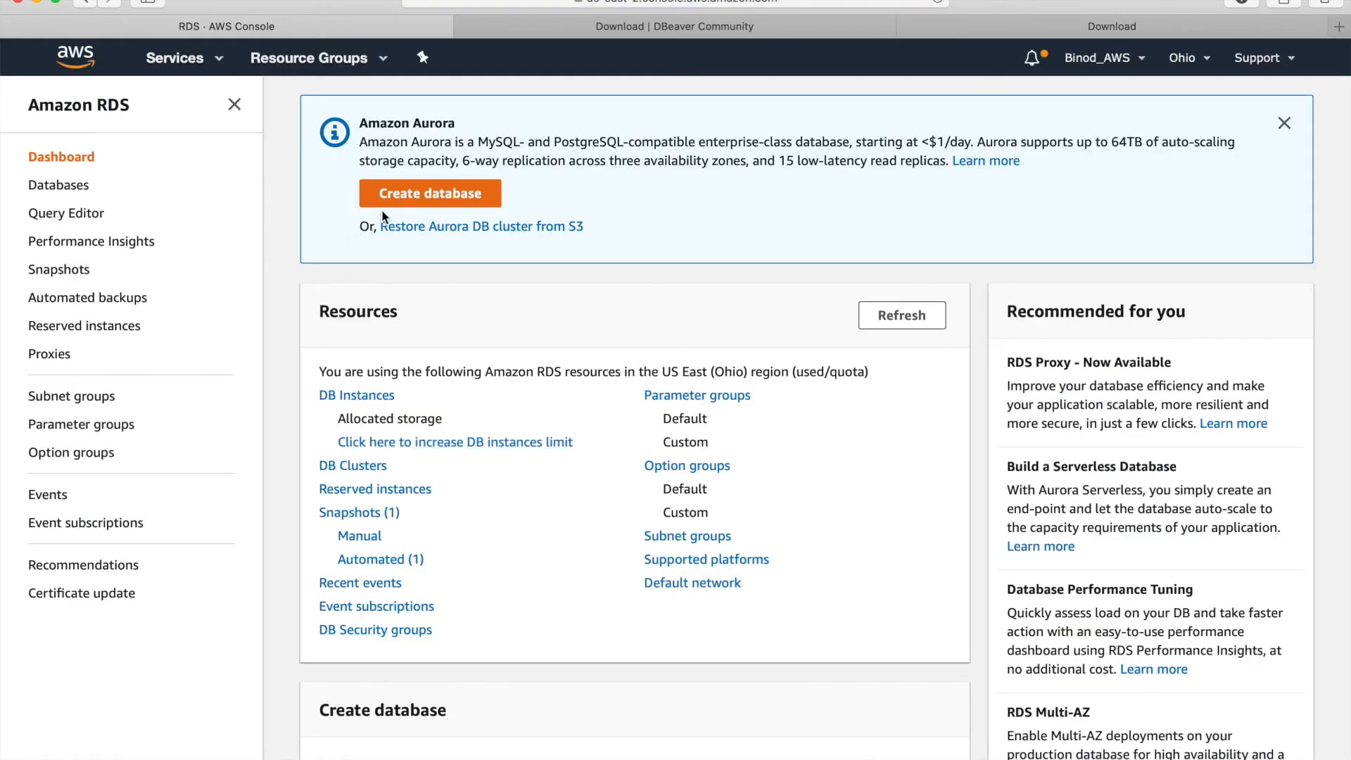
pyautogui.click(361, 395)
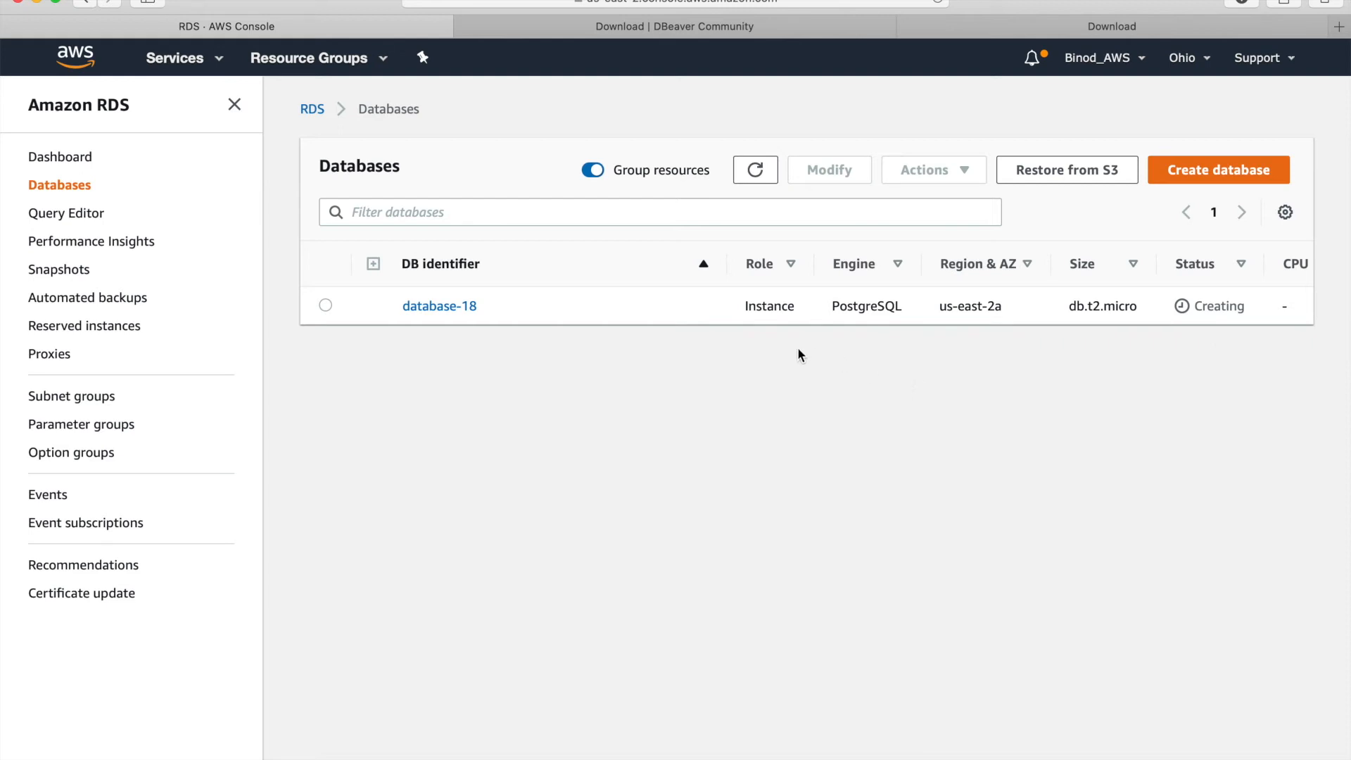
pyautogui.click(756, 172)
pyautogui.click(440, 307)
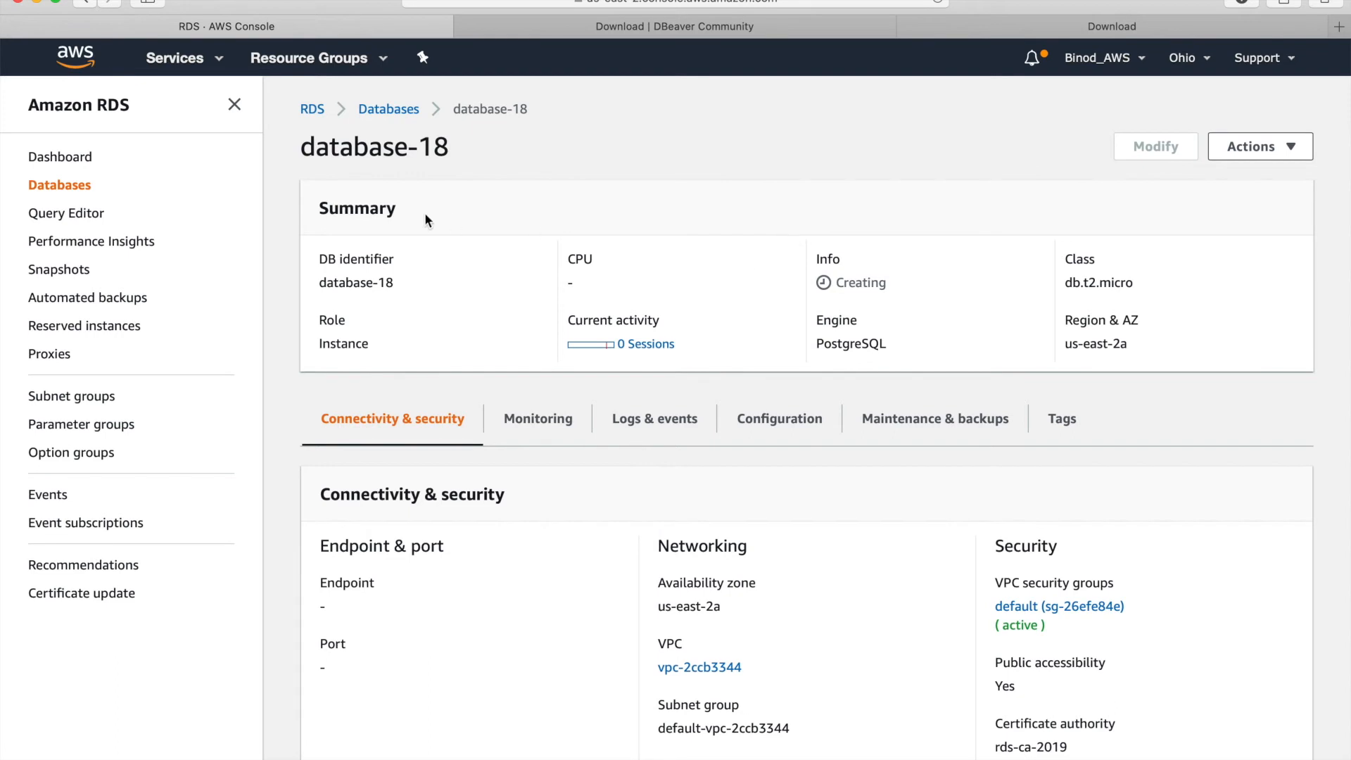
# - Reopen database-18 to copy its endpoint address, then bring the pgAdmin 4 window forward
pyautogui.click(390, 109)
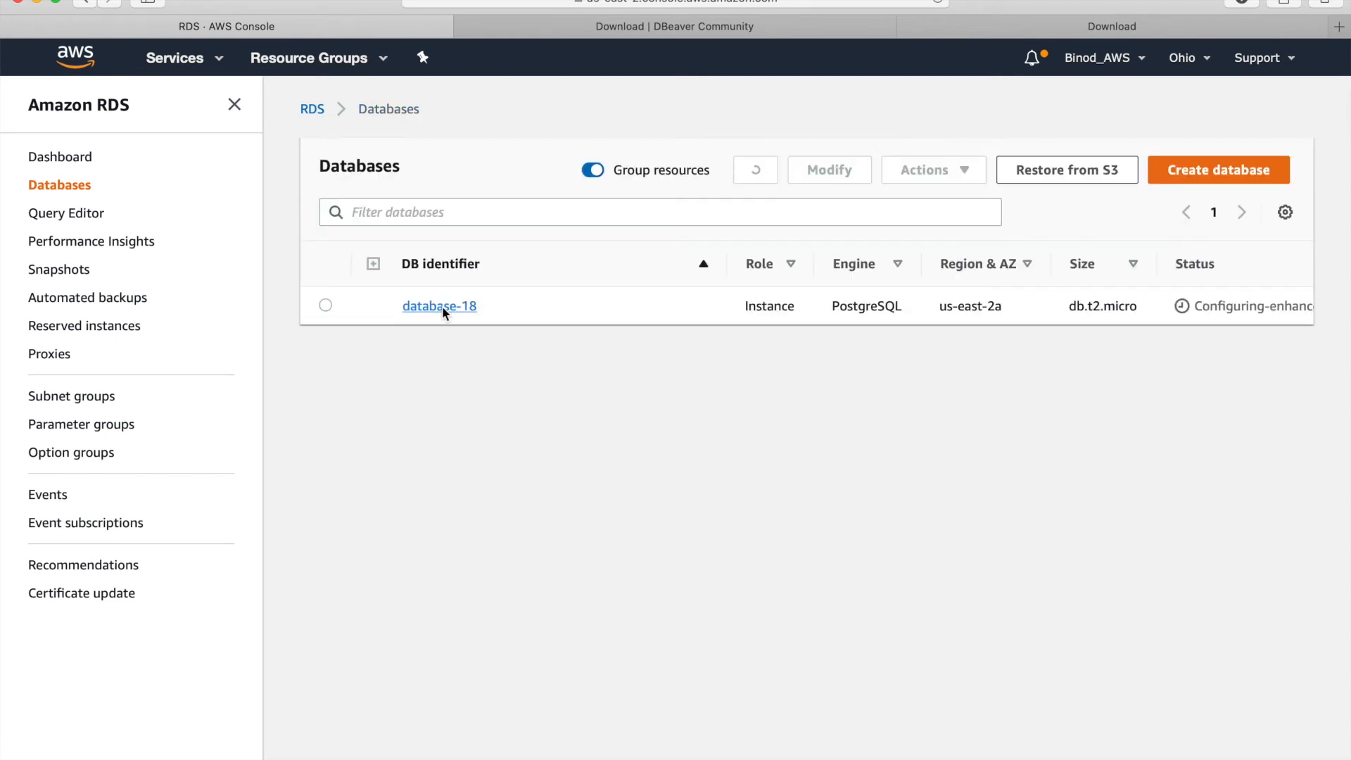
pyautogui.click(444, 308)
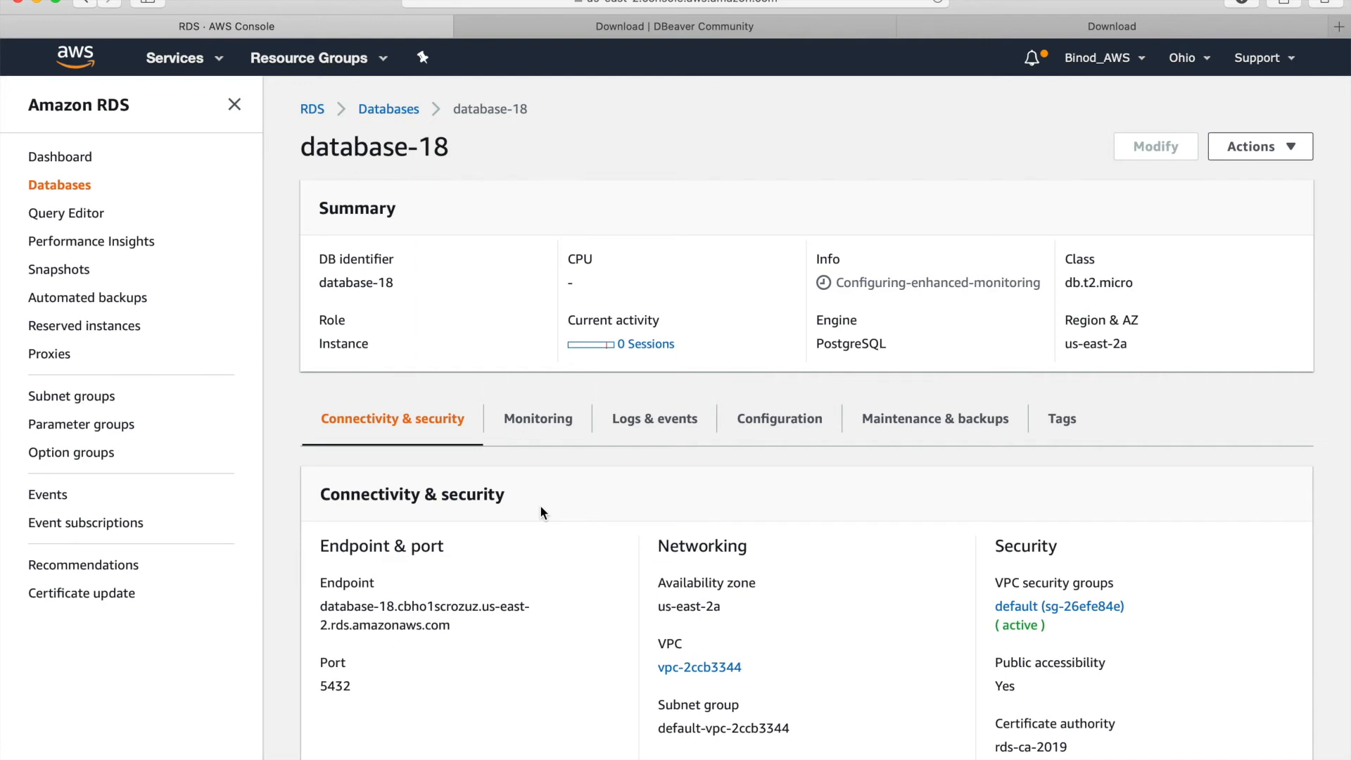
pyautogui.scroll(-3, 542, 512)
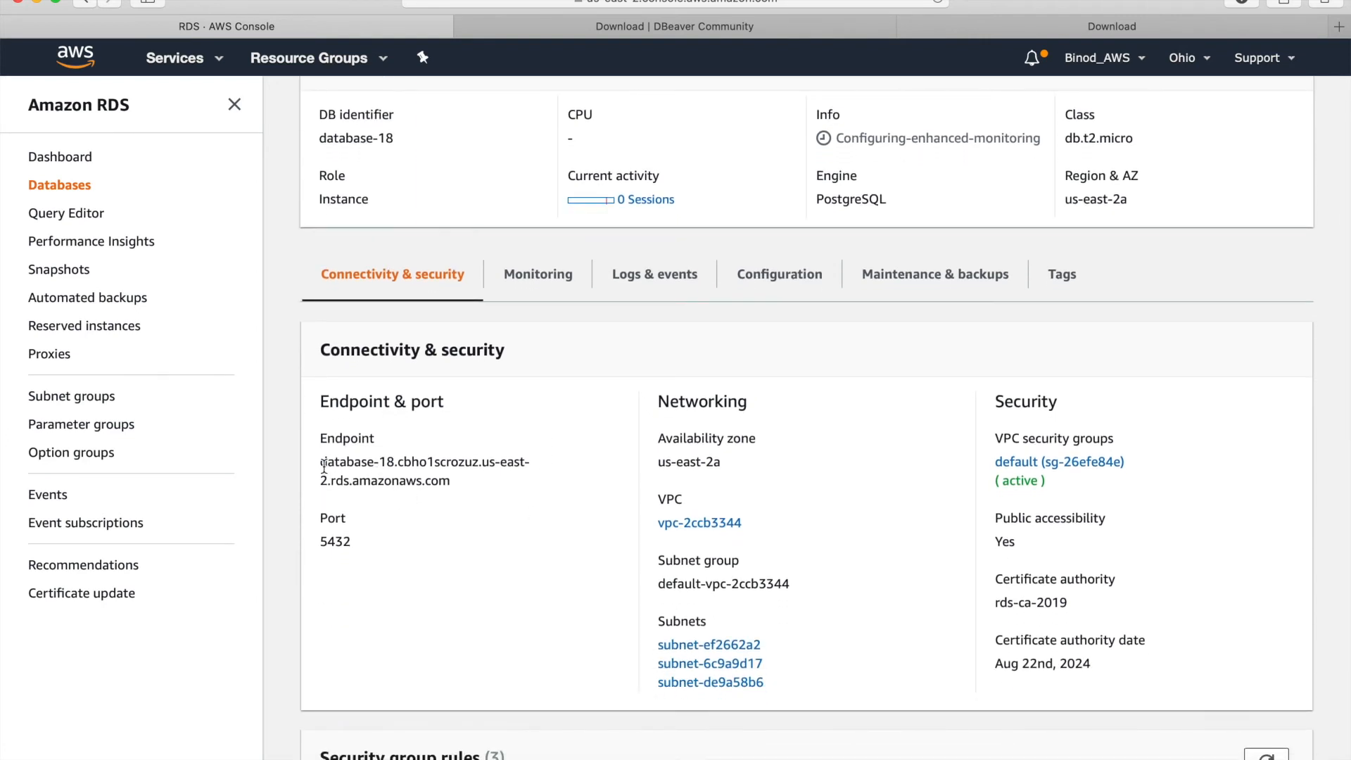
pyautogui.moveTo(321, 464); pyautogui.dragTo(420, 477)
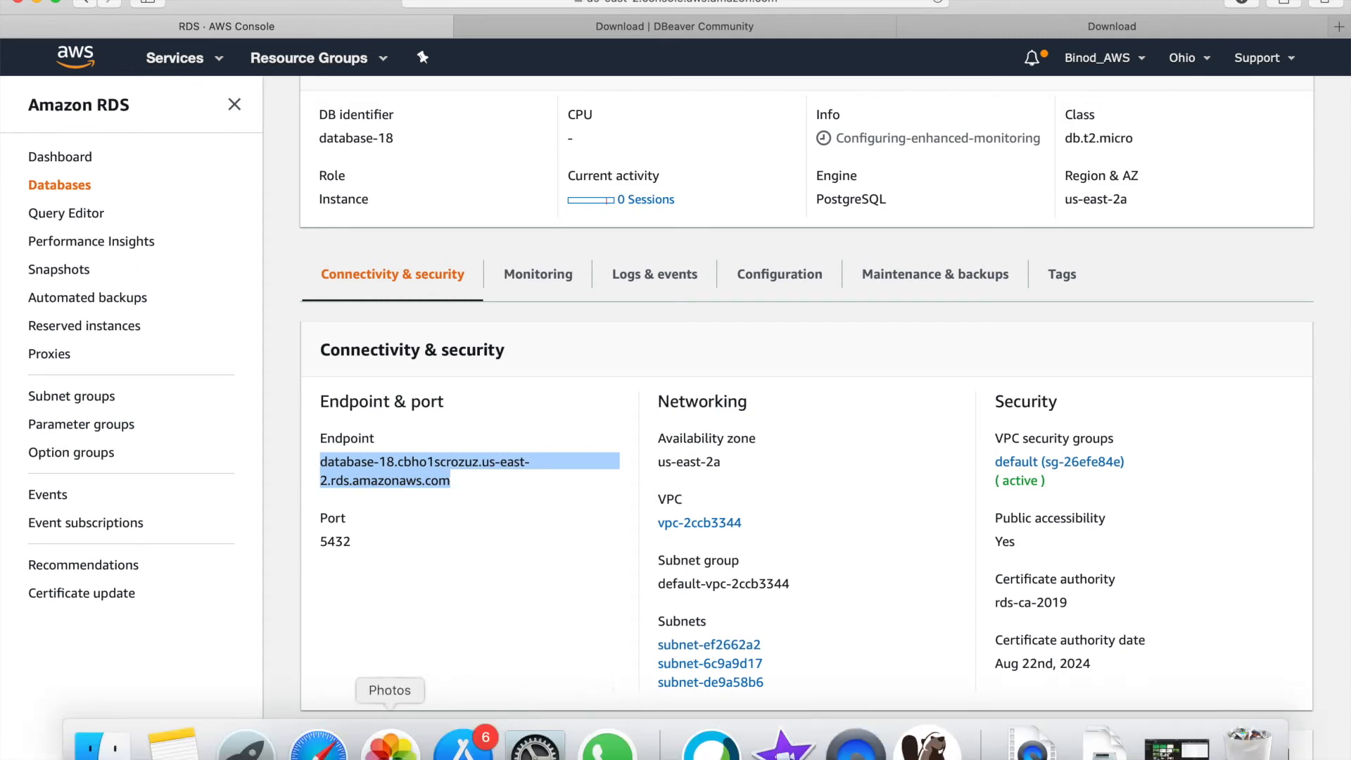
pyautogui.rightClick(318, 746)
pyautogui.click(374, 525)
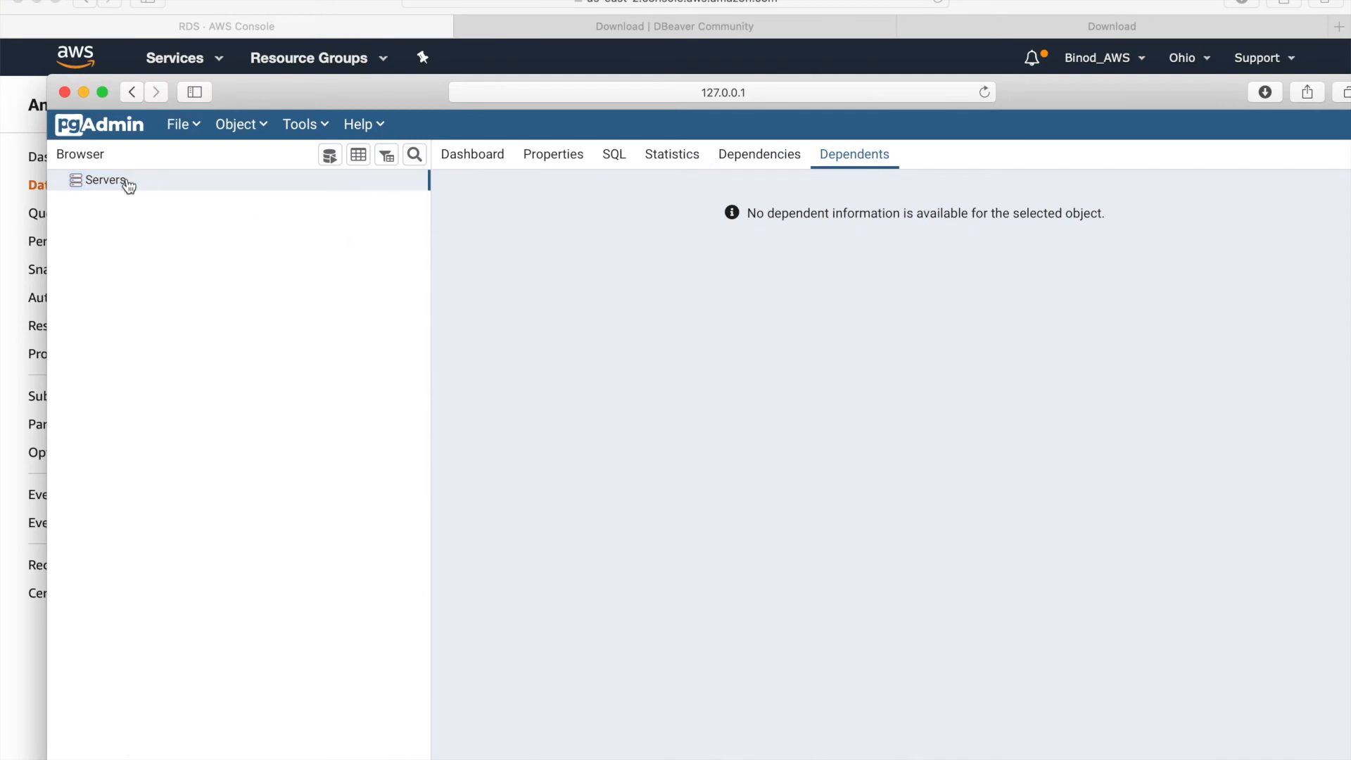
# - Start a new server from the pgAdmin Dashboard and name it aws-rds-test
pyautogui.rightClick(117, 185)
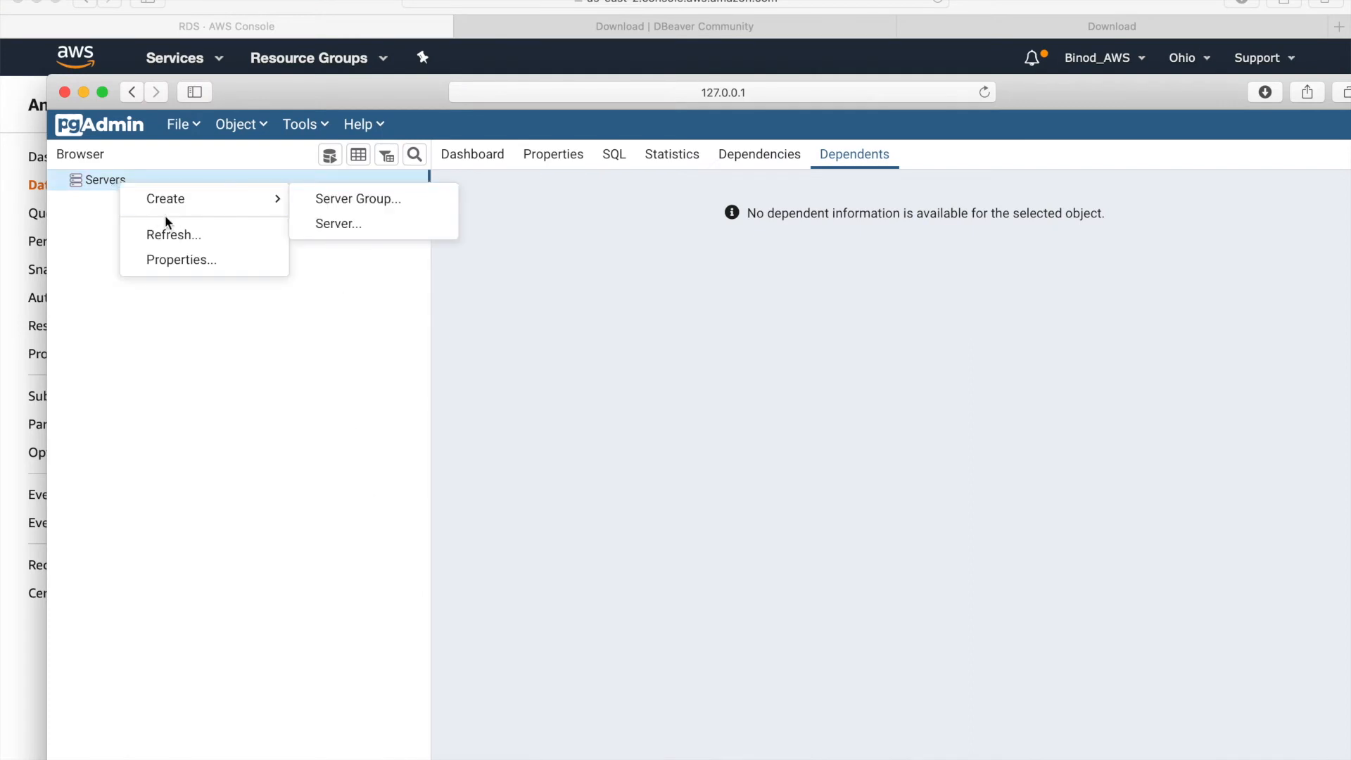
pyautogui.moveTo(184, 202)
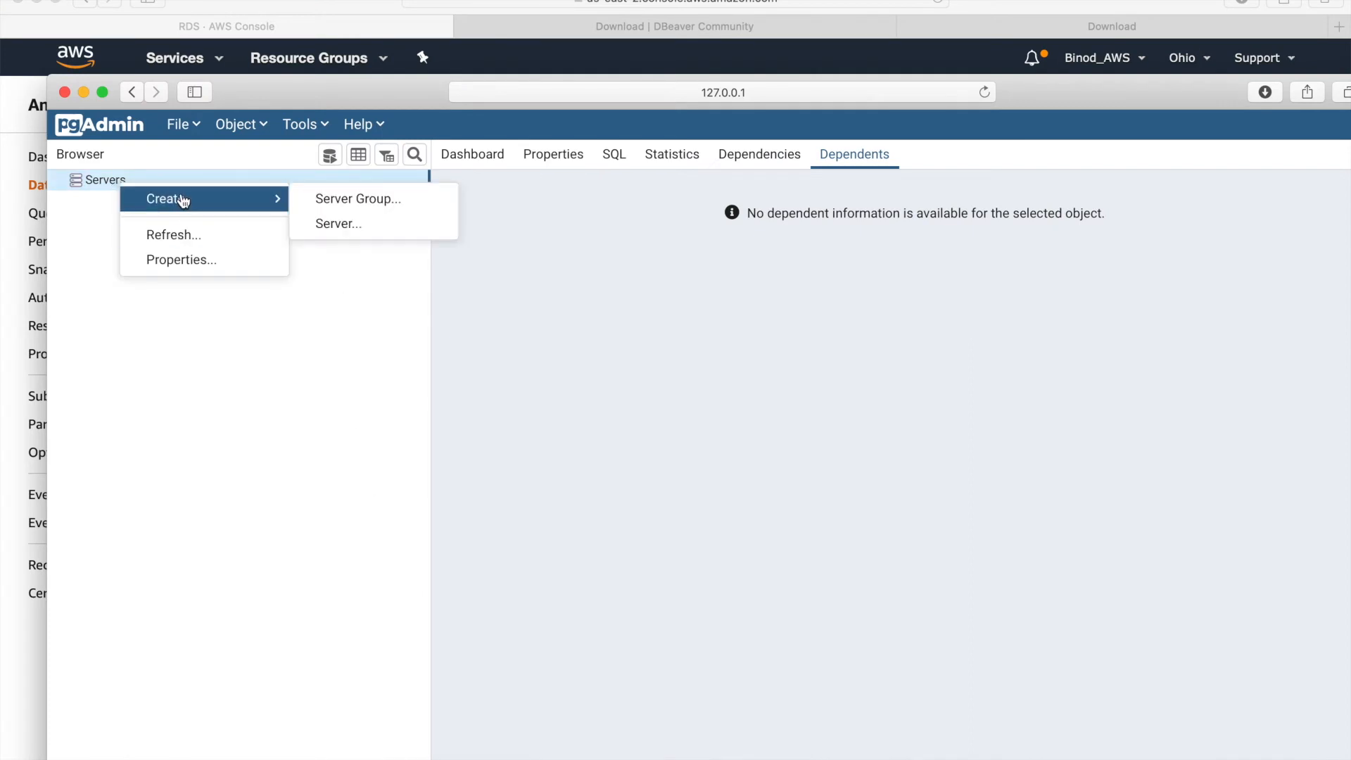
pyautogui.click(345, 236)
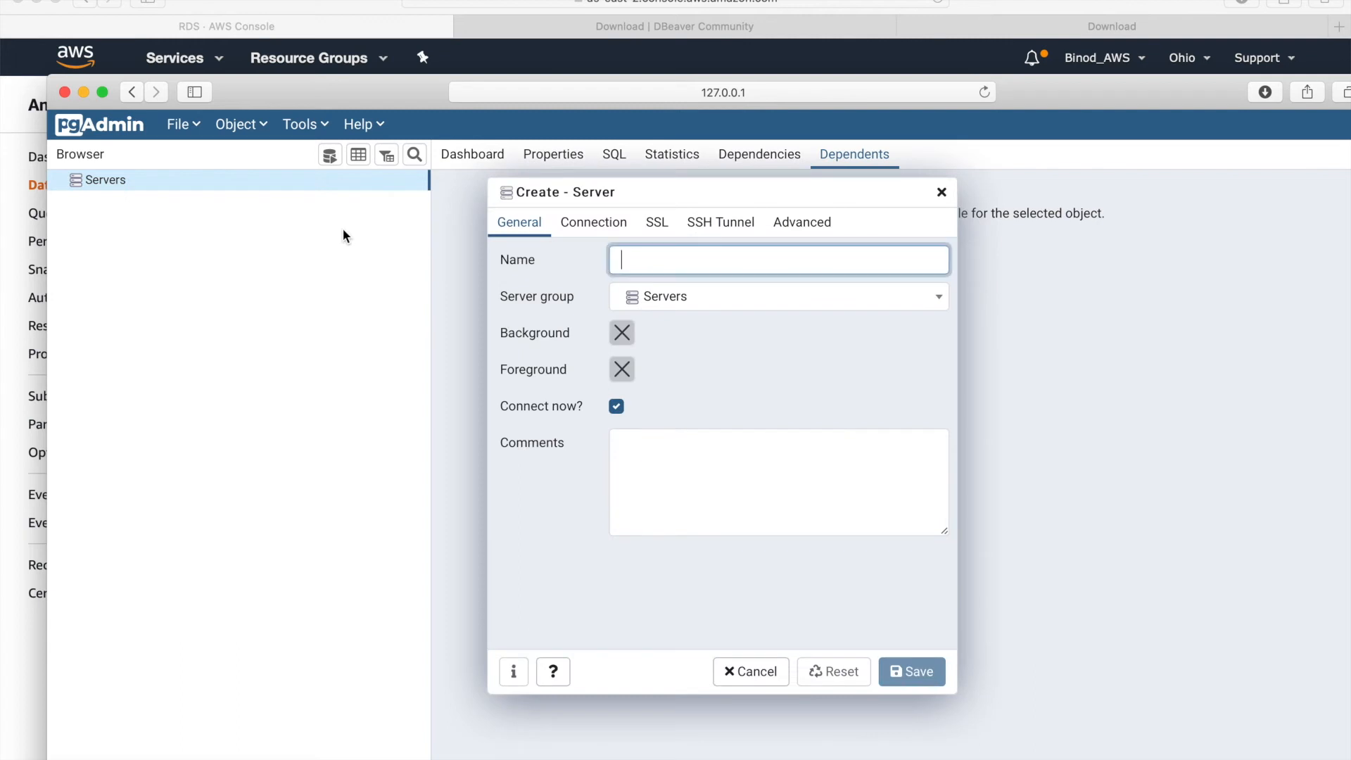
pyautogui.click(753, 672)
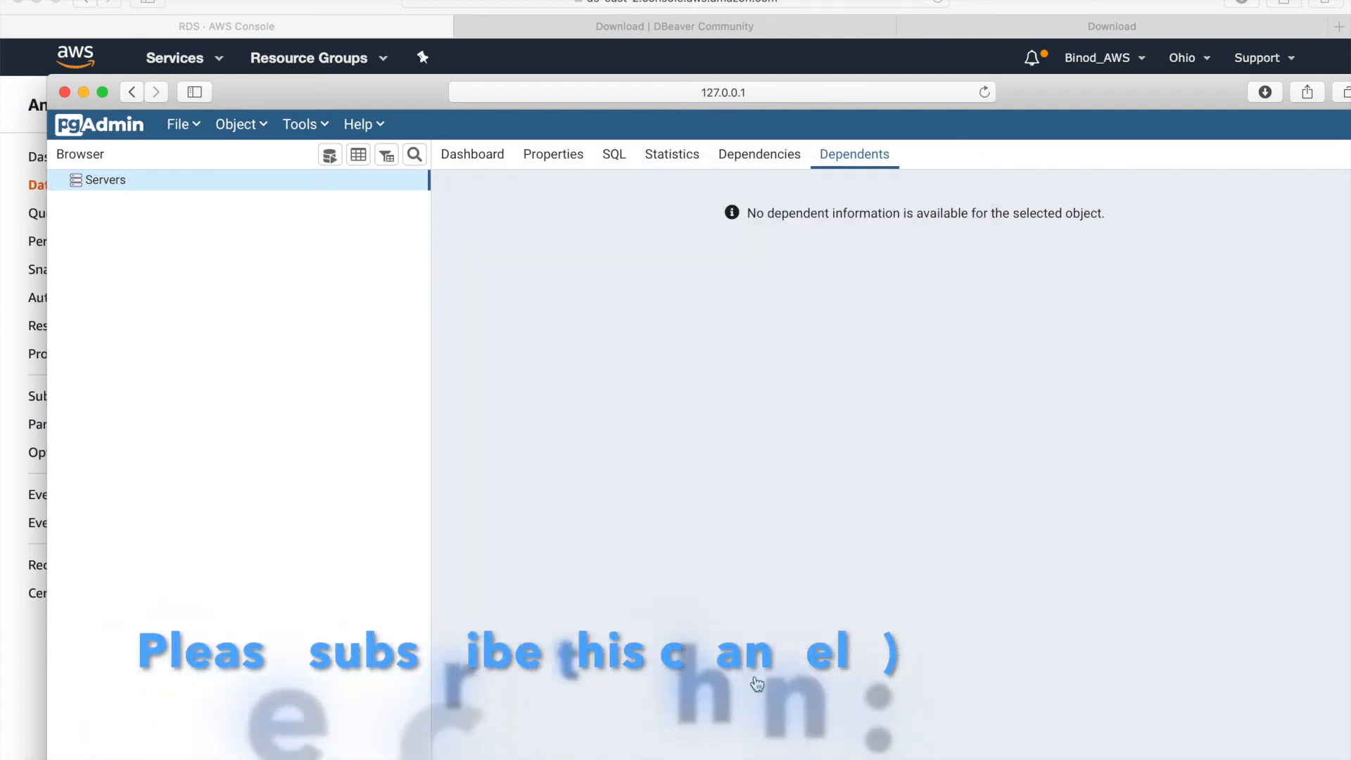
pyautogui.click(477, 162)
pyautogui.click(687, 457)
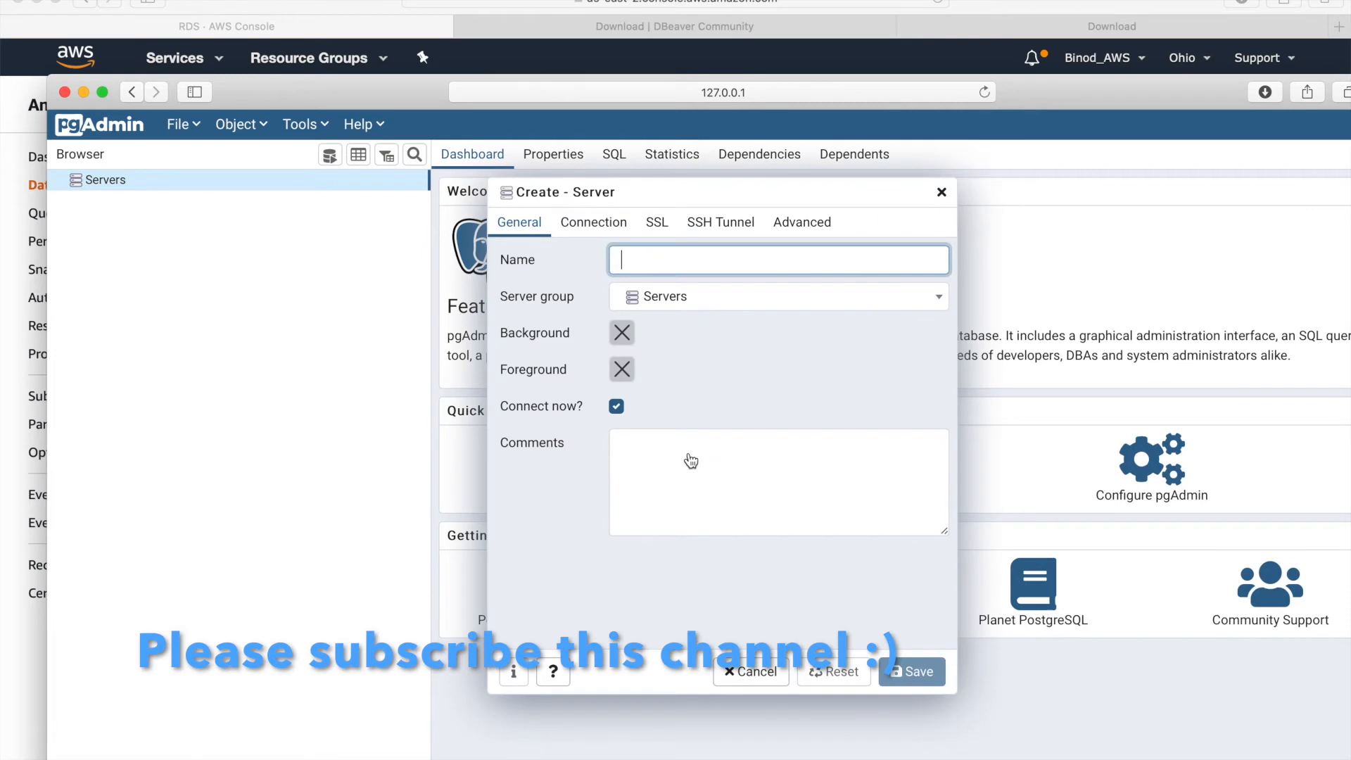
pyautogui.write('aws-r')
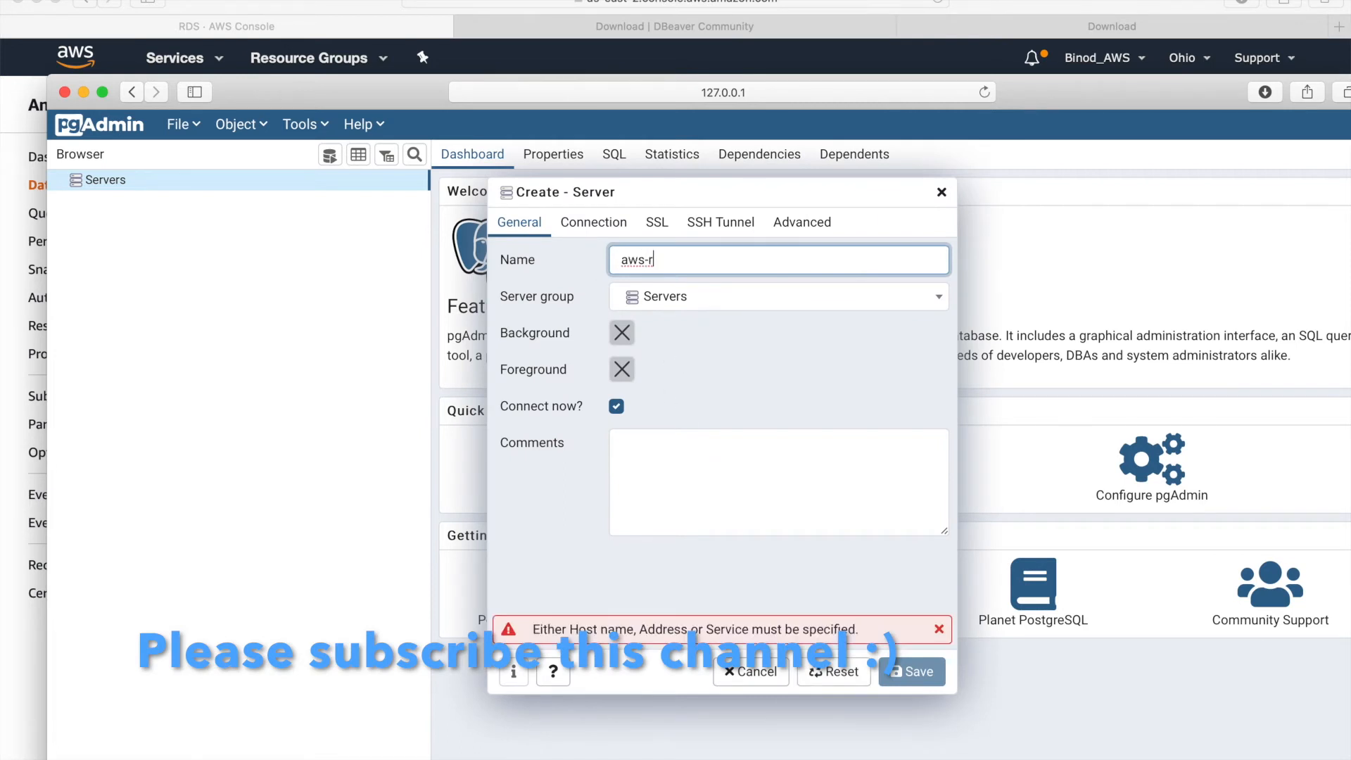
pyautogui.write('ds-tes')
# - Set host to the copied RDS endpoint, maintenance database onlineexam, saved password, and save the server
pyautogui.click(607, 224)
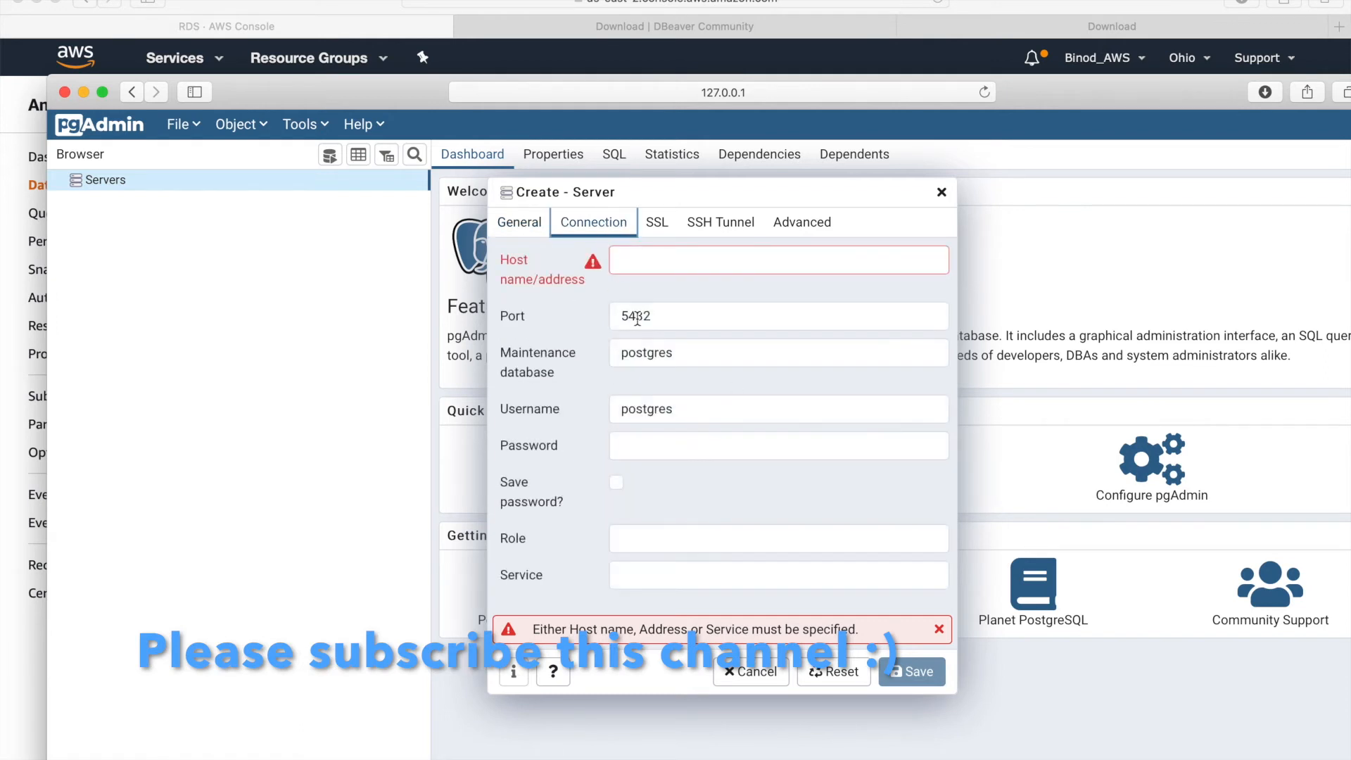
pyautogui.click(662, 264)
pyautogui.press('super+v')
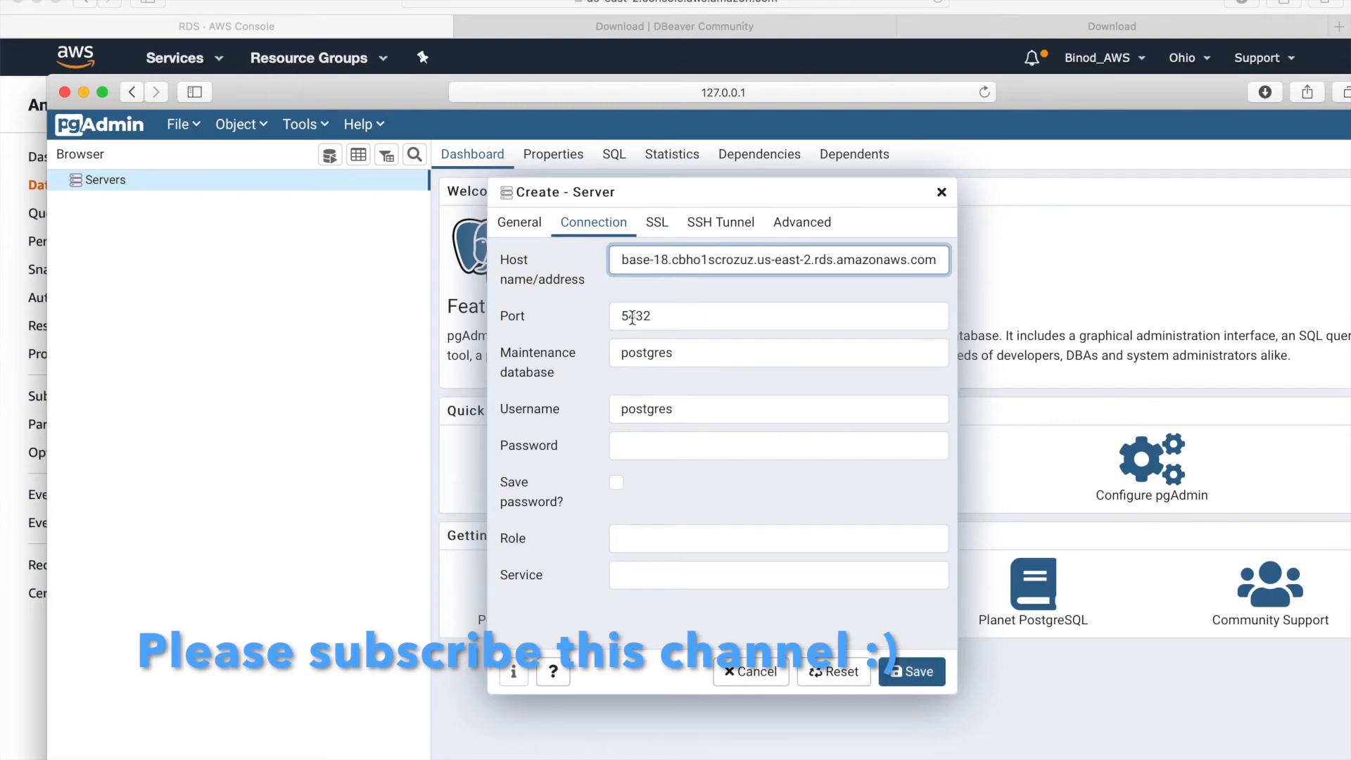
pyautogui.click(708, 357)
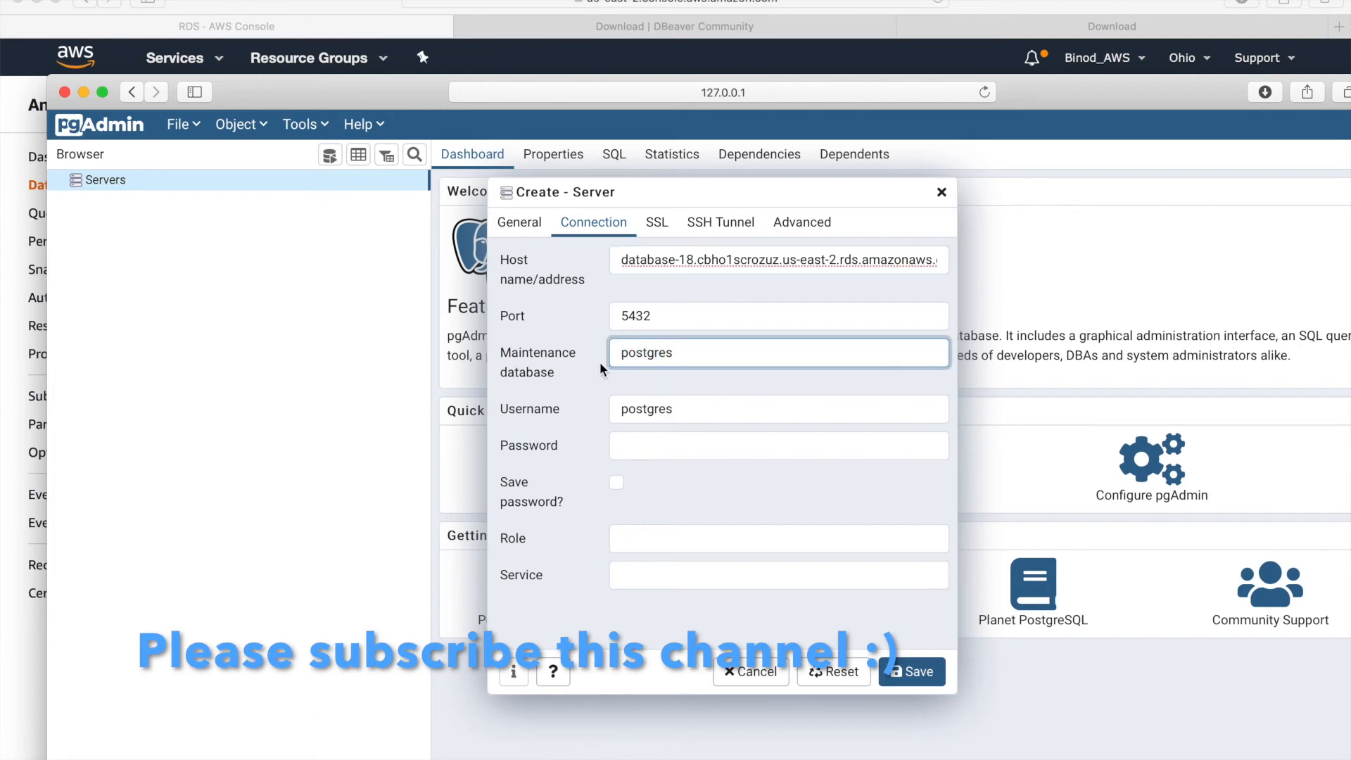
pyautogui.press('BackSpace')
pyautogui.press('BackSpace')
pyautogui.press('BackSpace')
pyautogui.press('BackSpace')
pyautogui.press('BackSpace')
pyautogui.press('BackSpace')
pyautogui.press('BackSpace')
pyautogui.write('onlineexam')
pyautogui.click(691, 437)
pyautogui.write('*****')
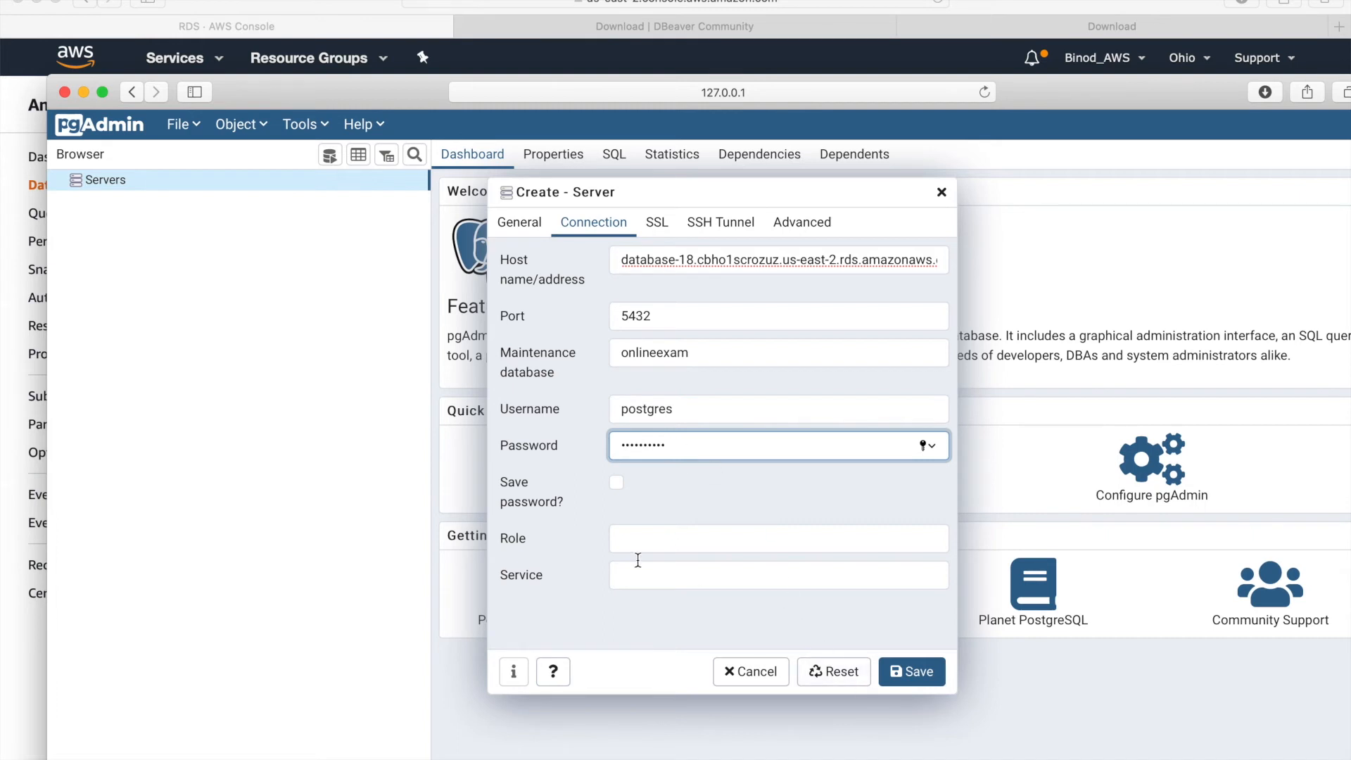
pyautogui.click(615, 483)
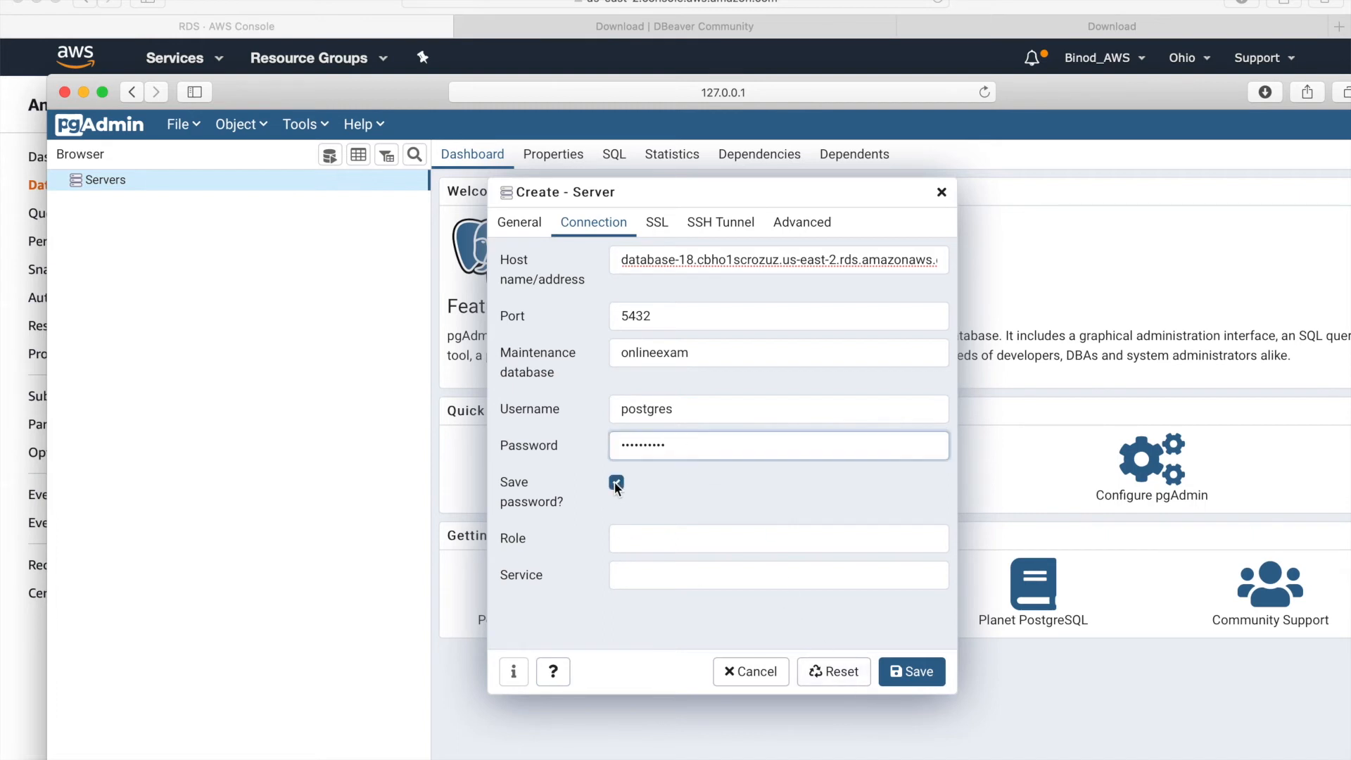
pyautogui.click(911, 670)
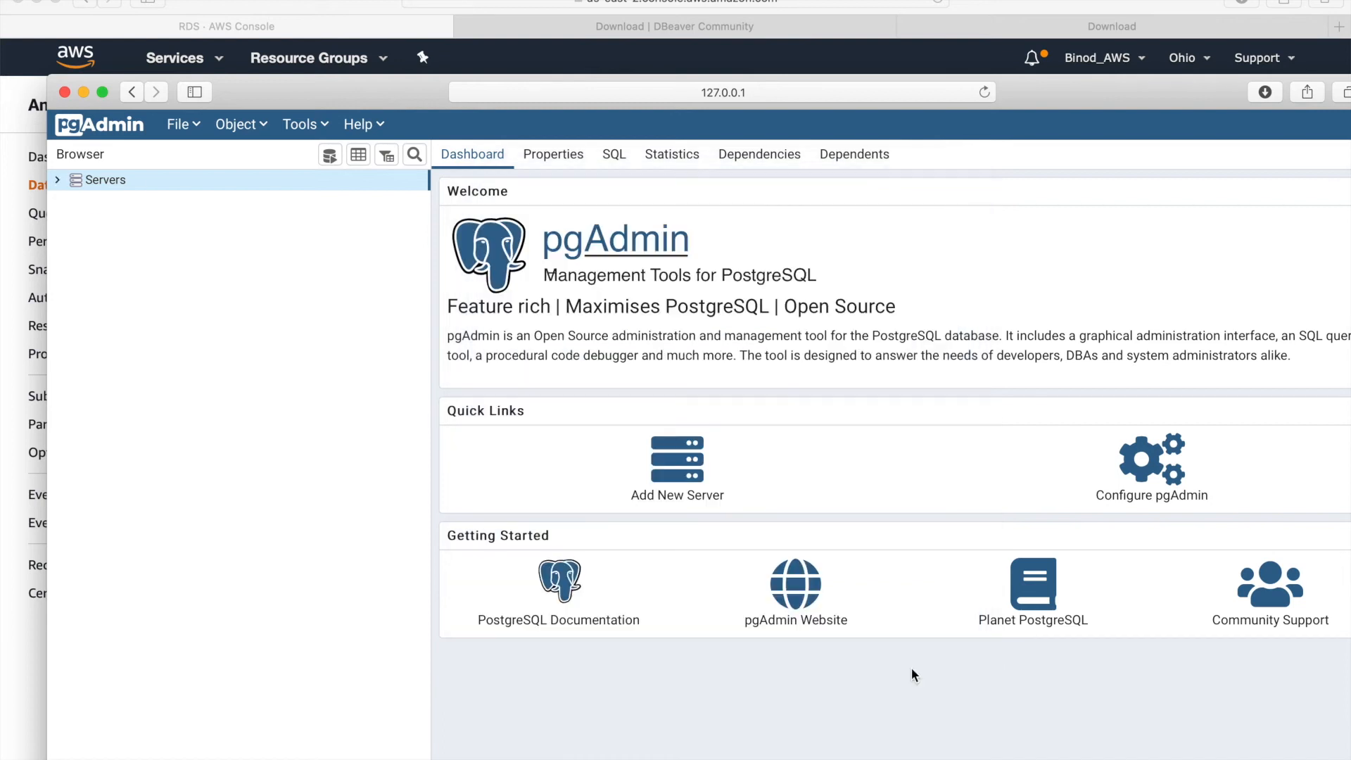
# - Expand aws-rds-test > Databases > onlineexam > Schemas > public in the Browser tree
pyautogui.click(77, 202)
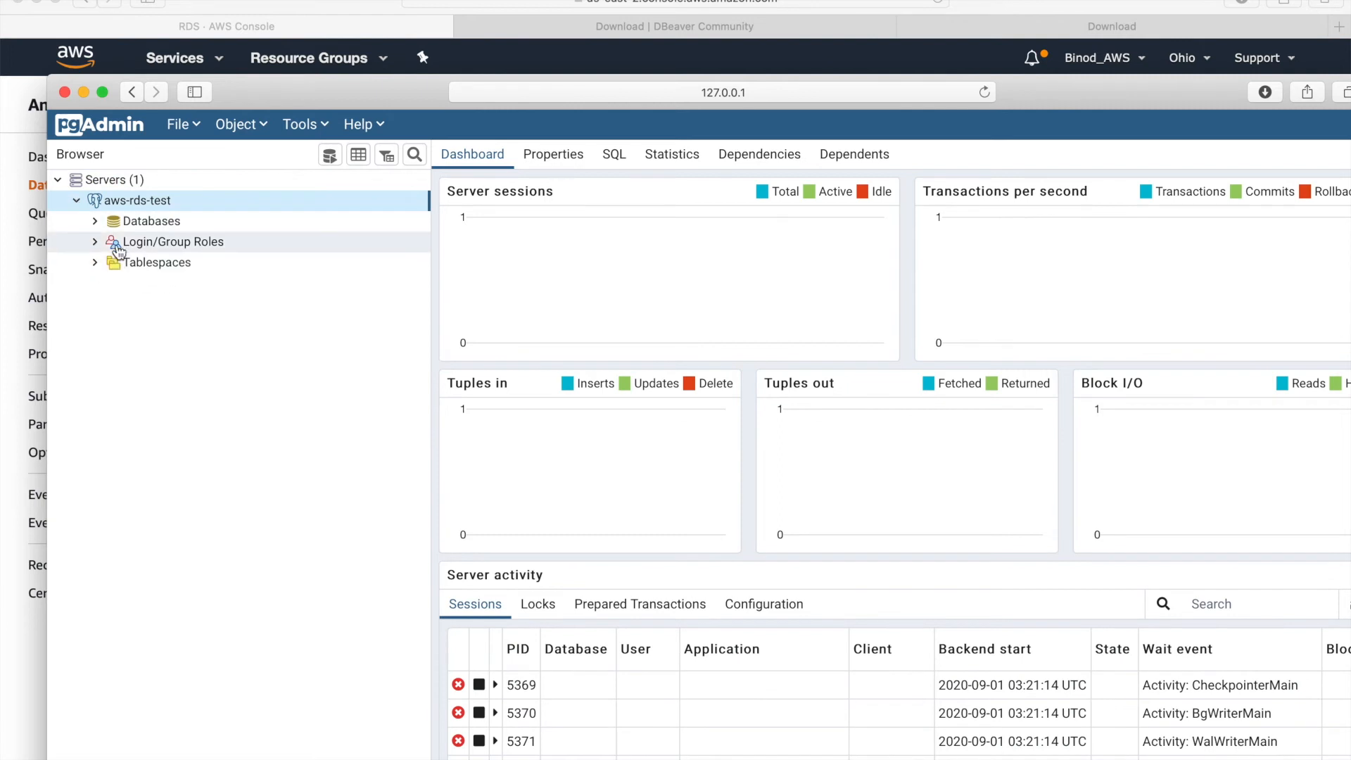
pyautogui.click(96, 223)
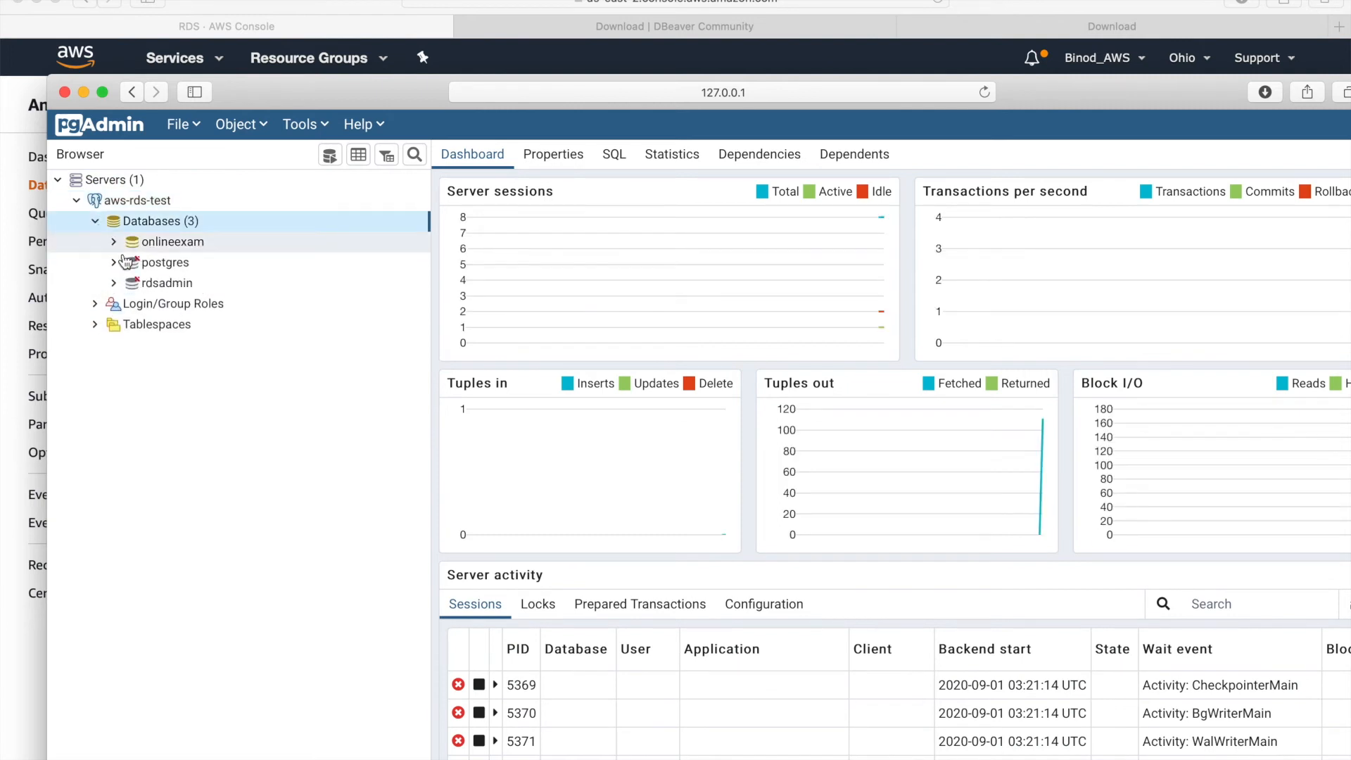
pyautogui.click(114, 243)
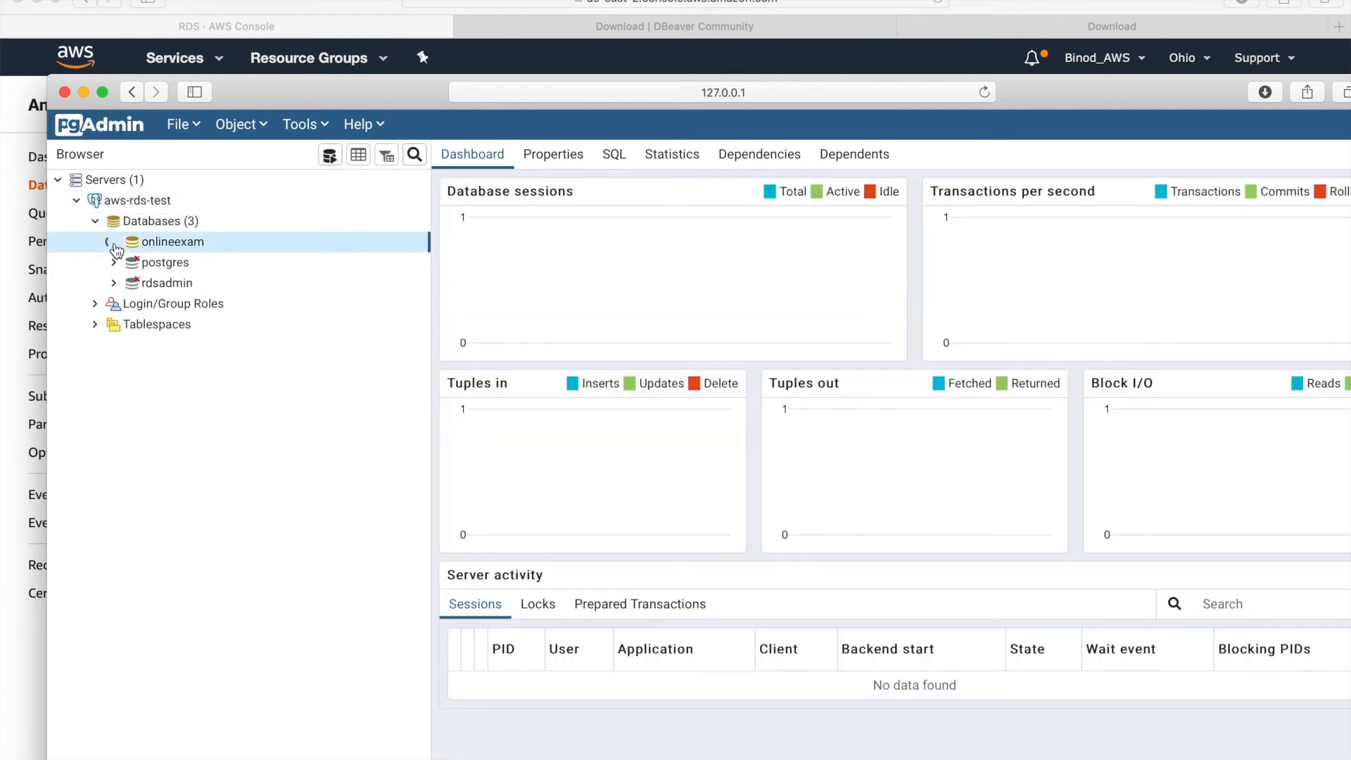
pyautogui.click(133, 386)
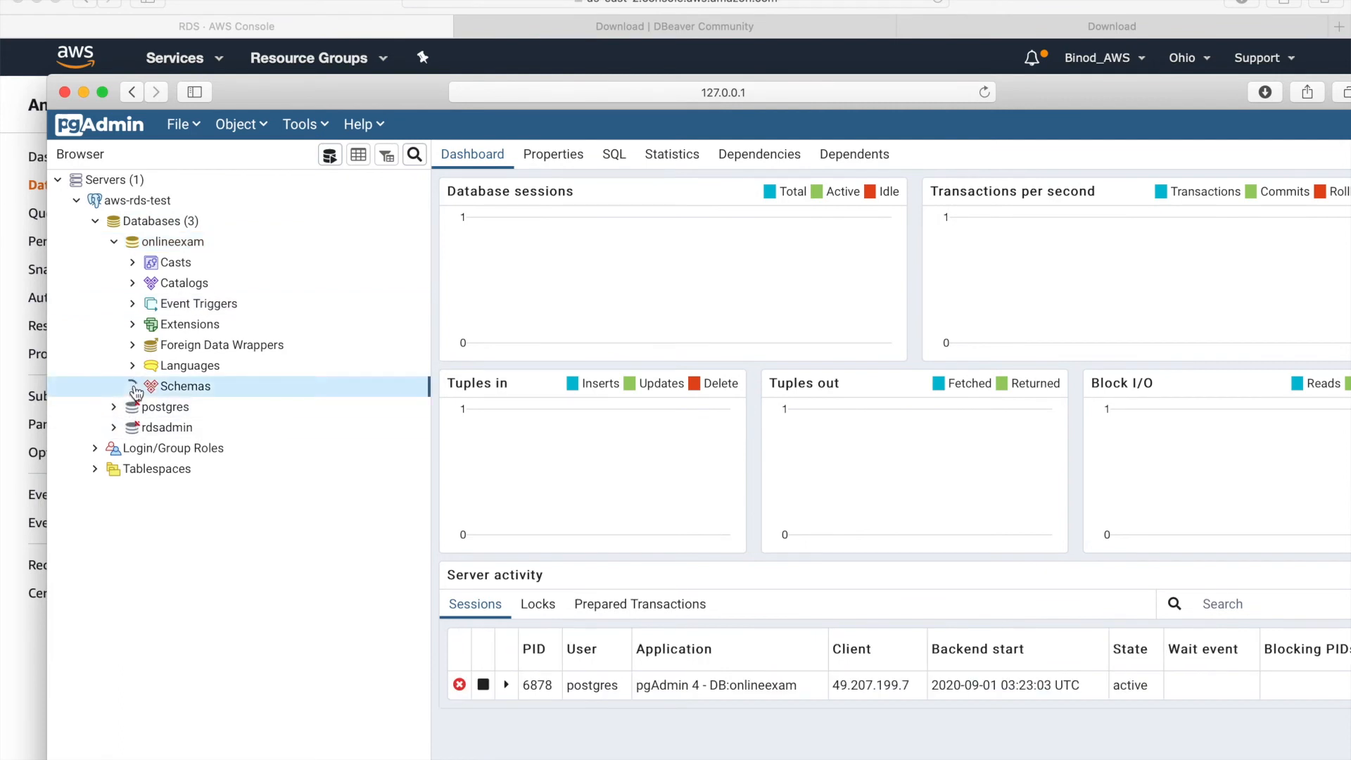
pyautogui.click(152, 407)
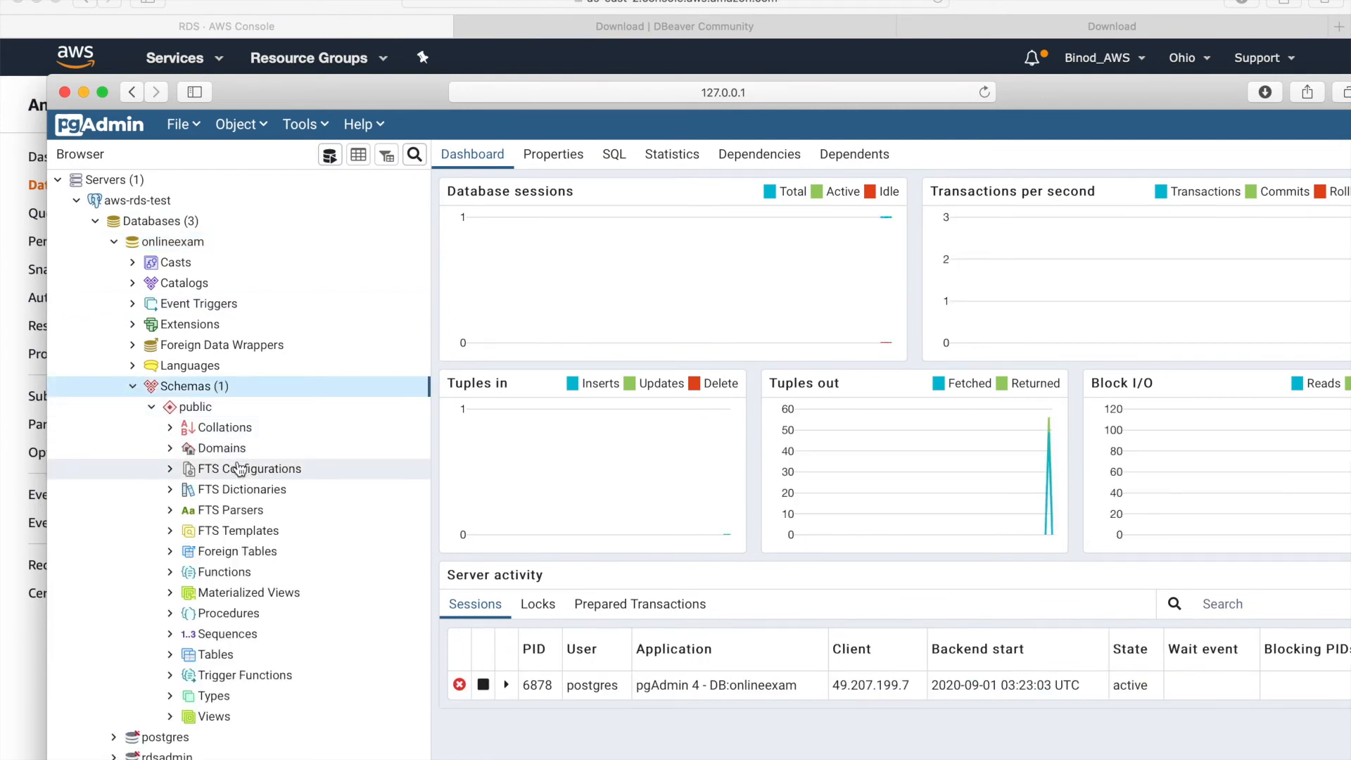
# - Create a new table under public's Tables and name it students
pyautogui.click(221, 661)
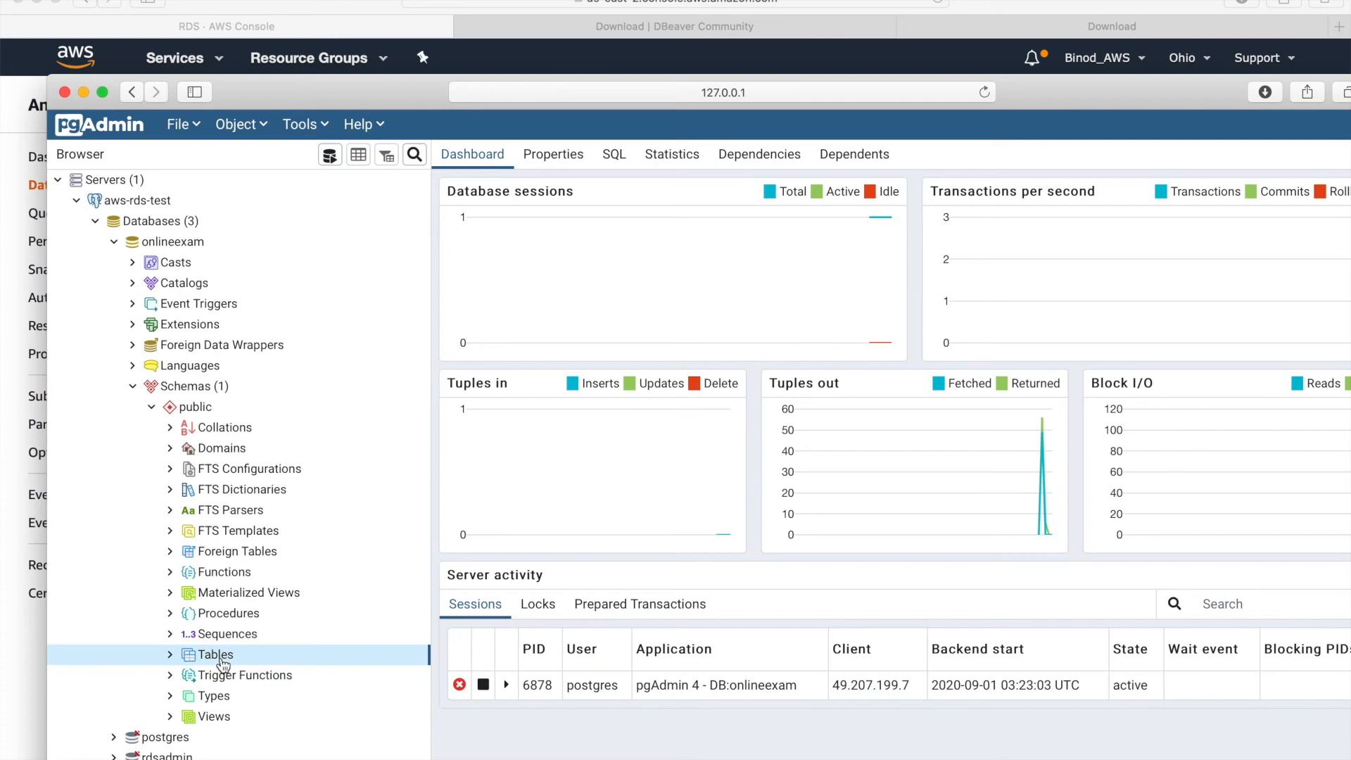
pyautogui.rightClick(222, 661)
pyautogui.moveTo(352, 677)
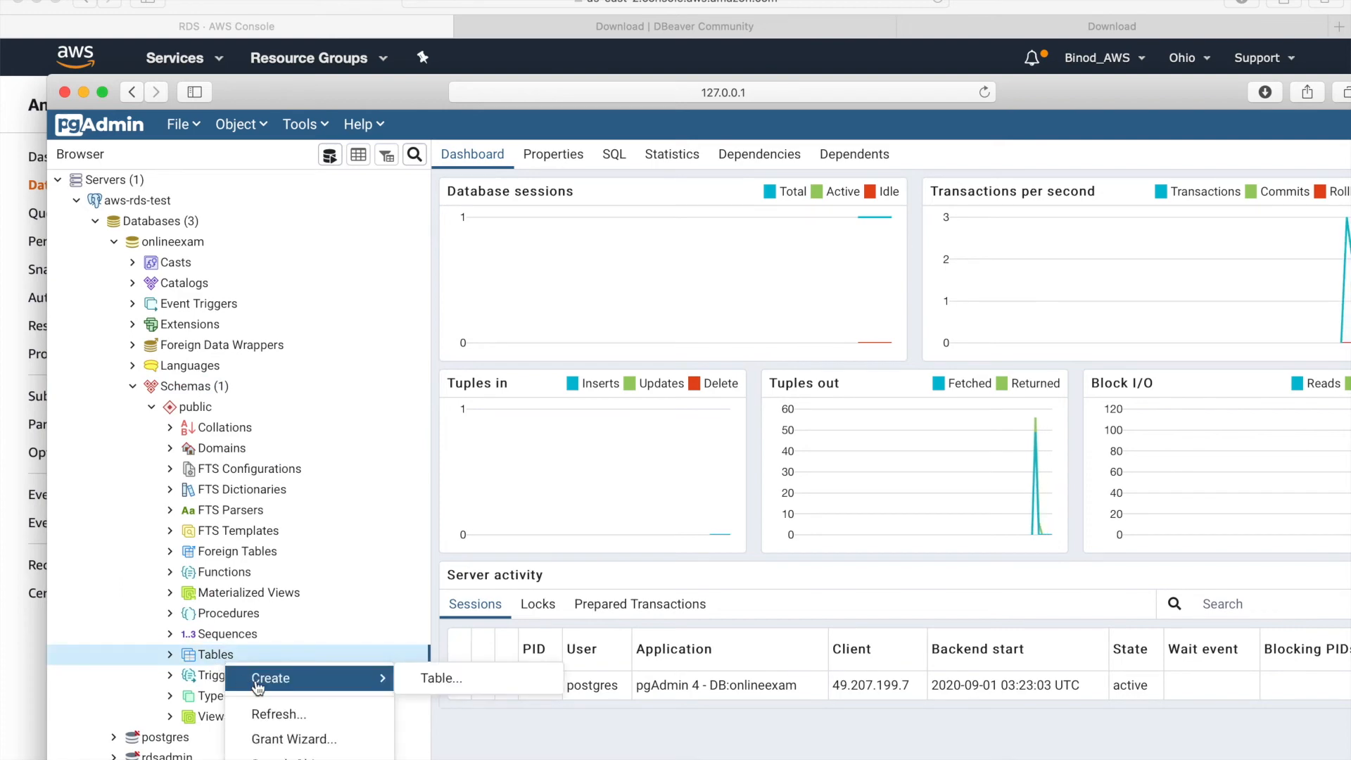
pyautogui.click(445, 680)
pyautogui.click(446, 674)
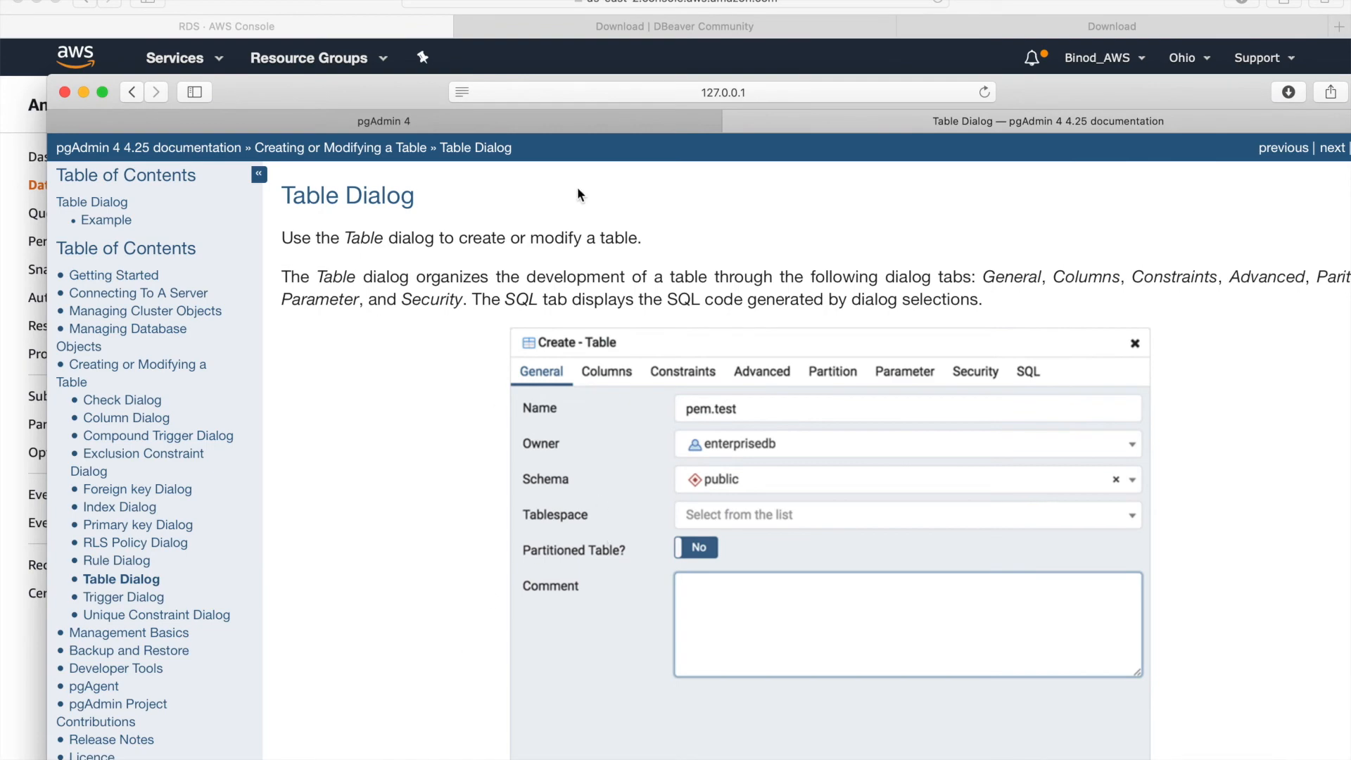
pyautogui.click(612, 121)
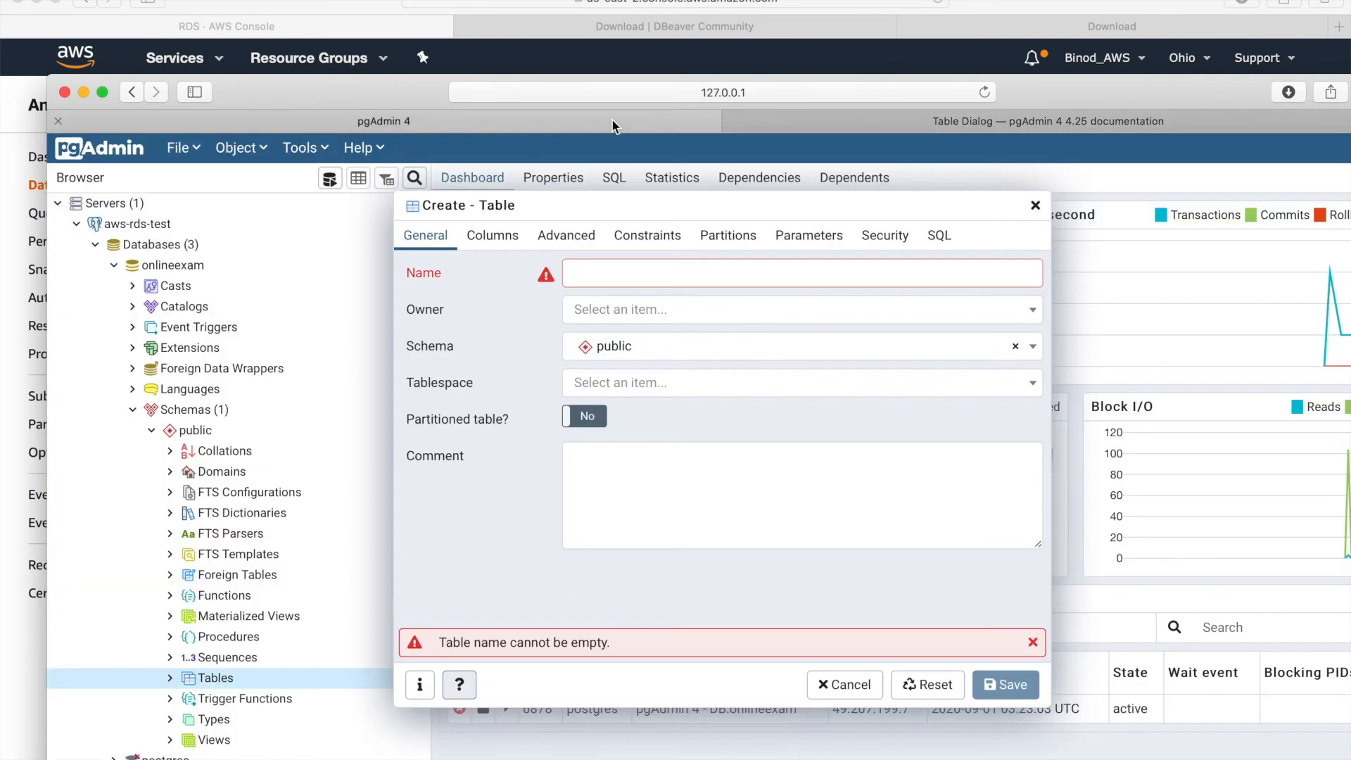
pyautogui.click(685, 278)
pyautogui.write('stuen')
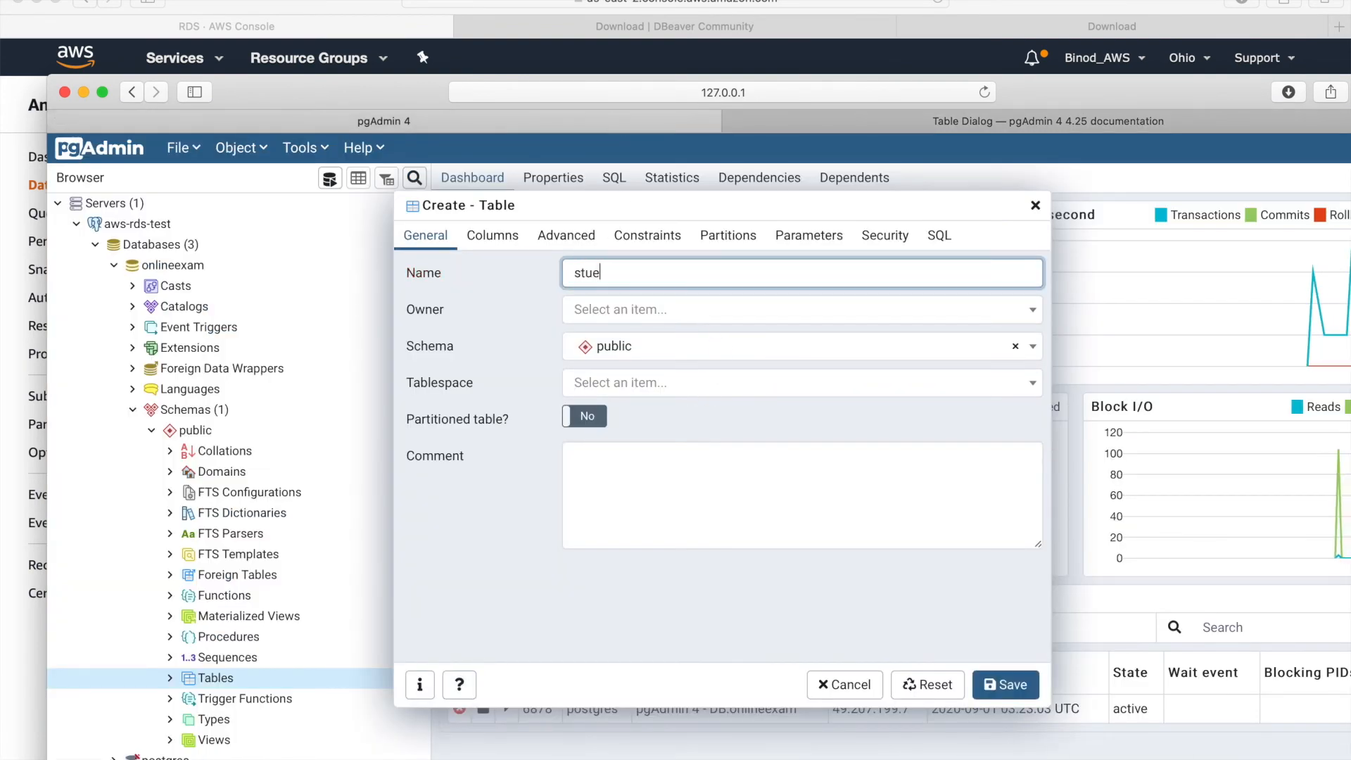
pyautogui.press('BackSpace')
pyautogui.press('BackSpace')
pyautogui.write('dents')
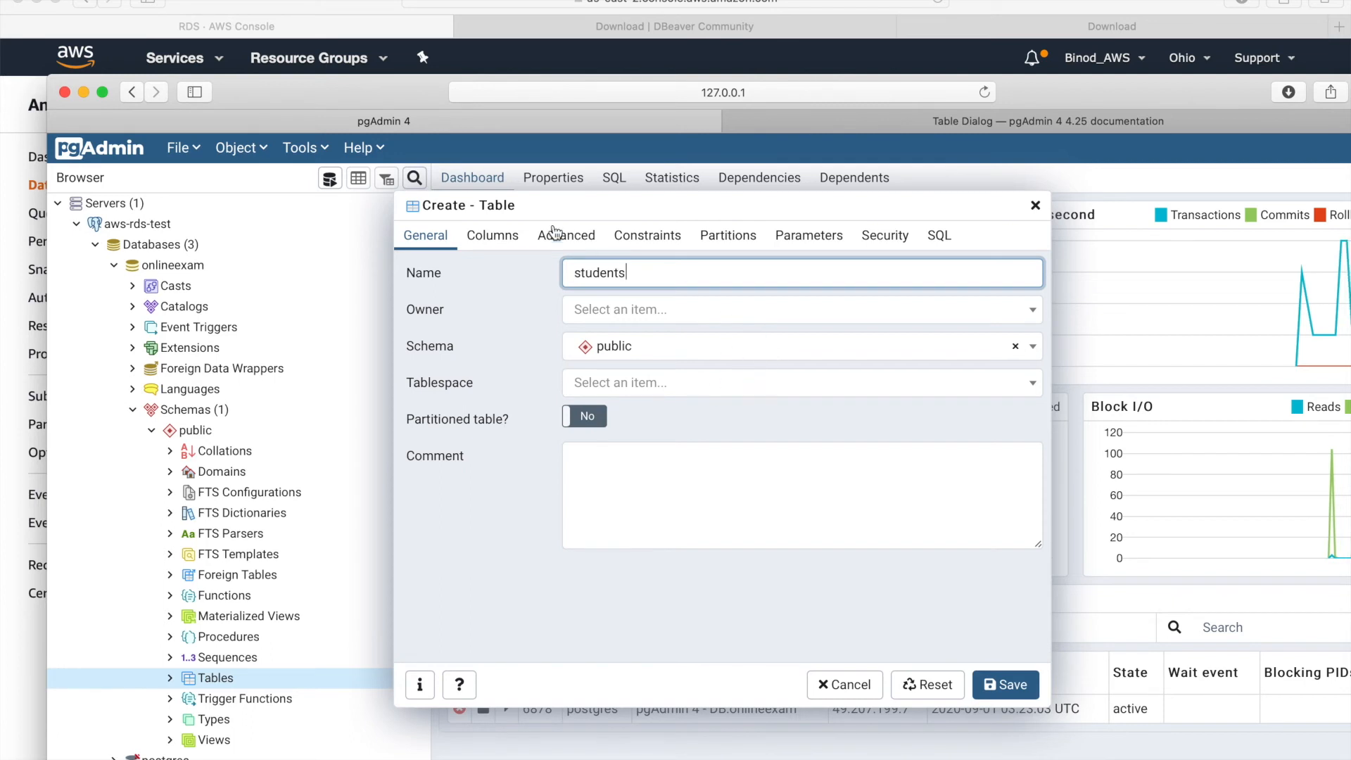
# - Add a roll column of type integer and mark it as the primary key
pyautogui.click(496, 243)
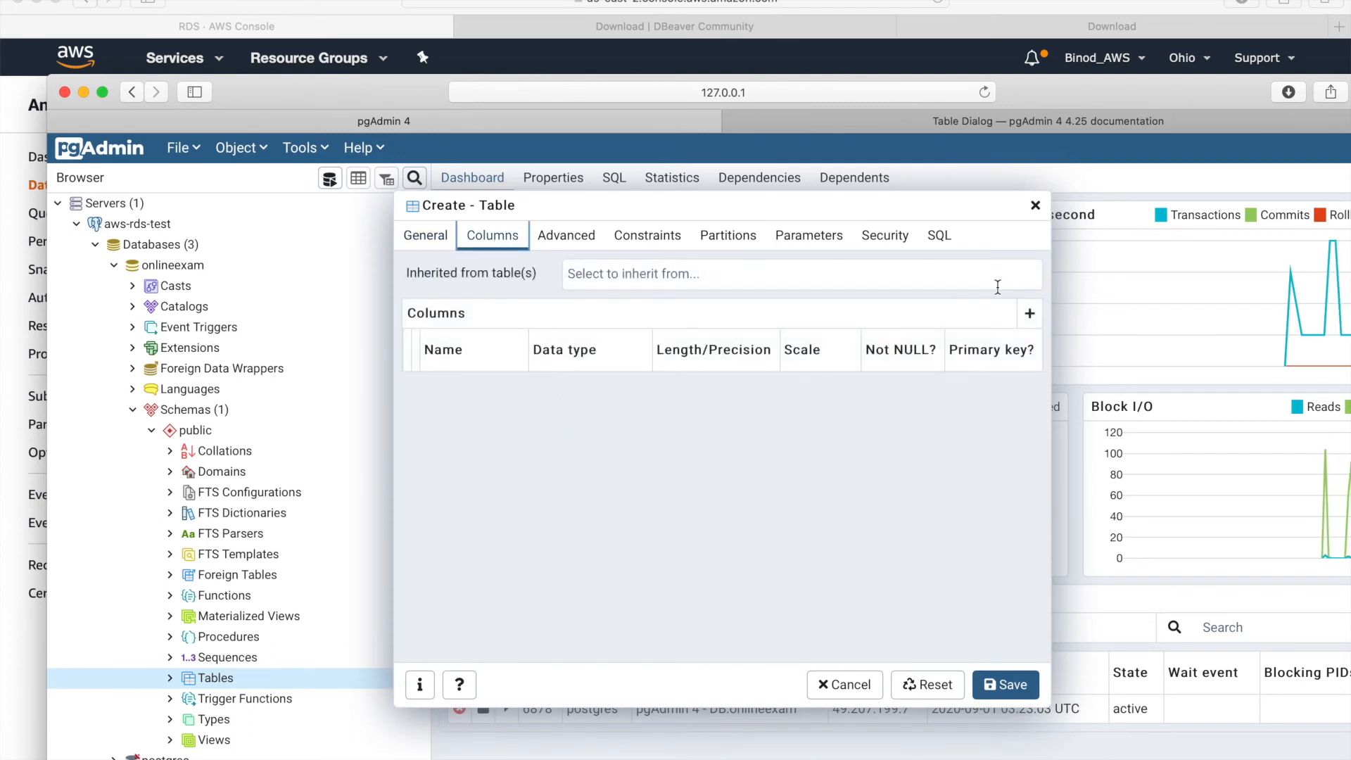
pyautogui.click(1030, 317)
pyautogui.click(487, 390)
pyautogui.write('roll')
pyautogui.press('Tab')
pyautogui.write('inte')
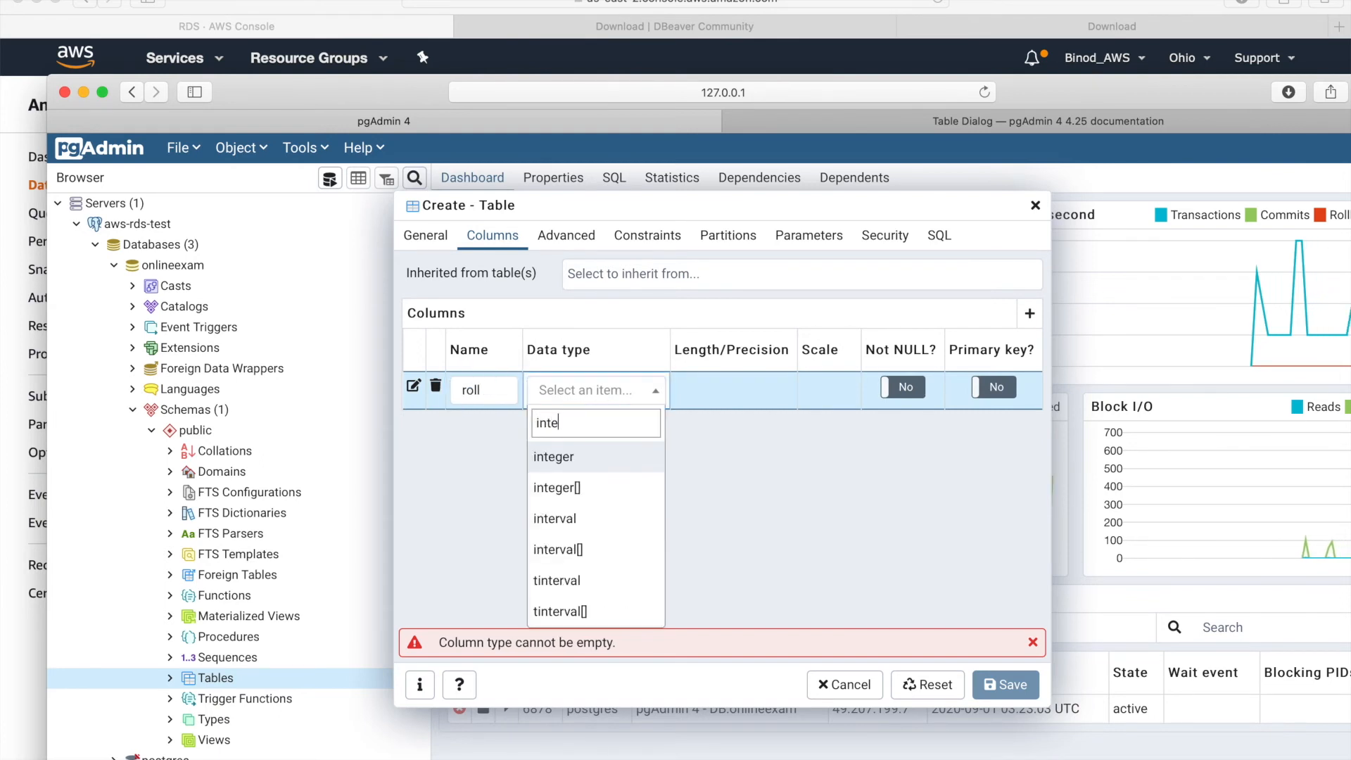
pyautogui.click(561, 457)
pyautogui.click(1003, 389)
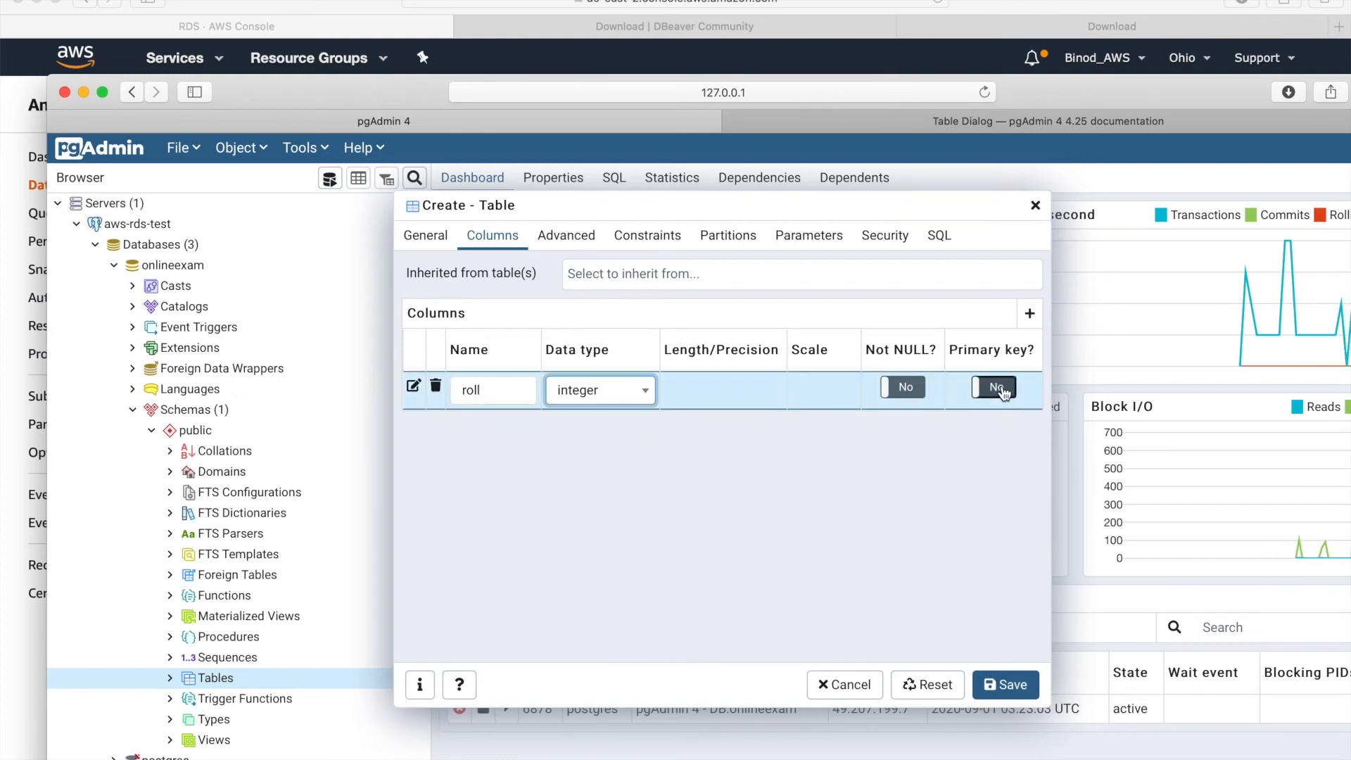
# - Add a name column of type text and save the students table
pyautogui.click(1030, 314)
pyautogui.click(497, 429)
pyautogui.write('name')
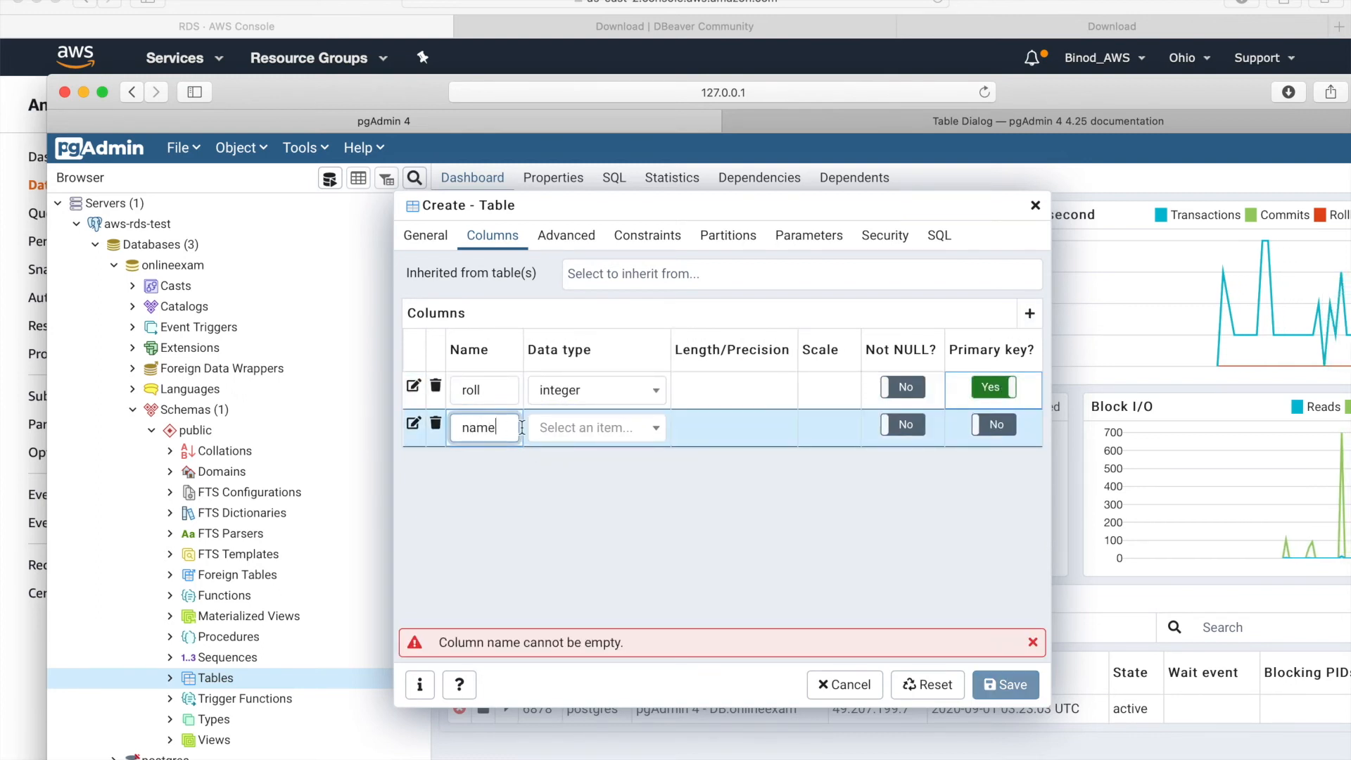
pyautogui.click(573, 431)
pyautogui.write('tex')
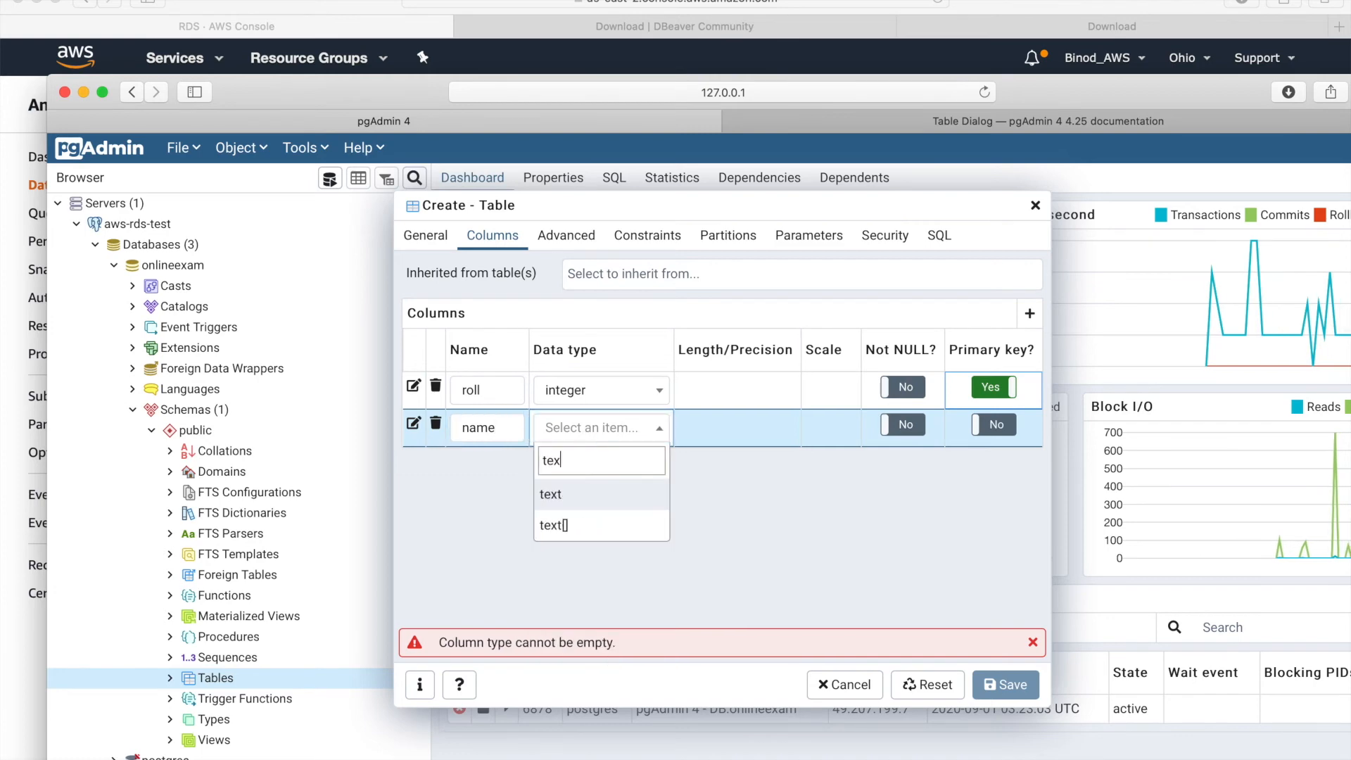
pyautogui.click(577, 493)
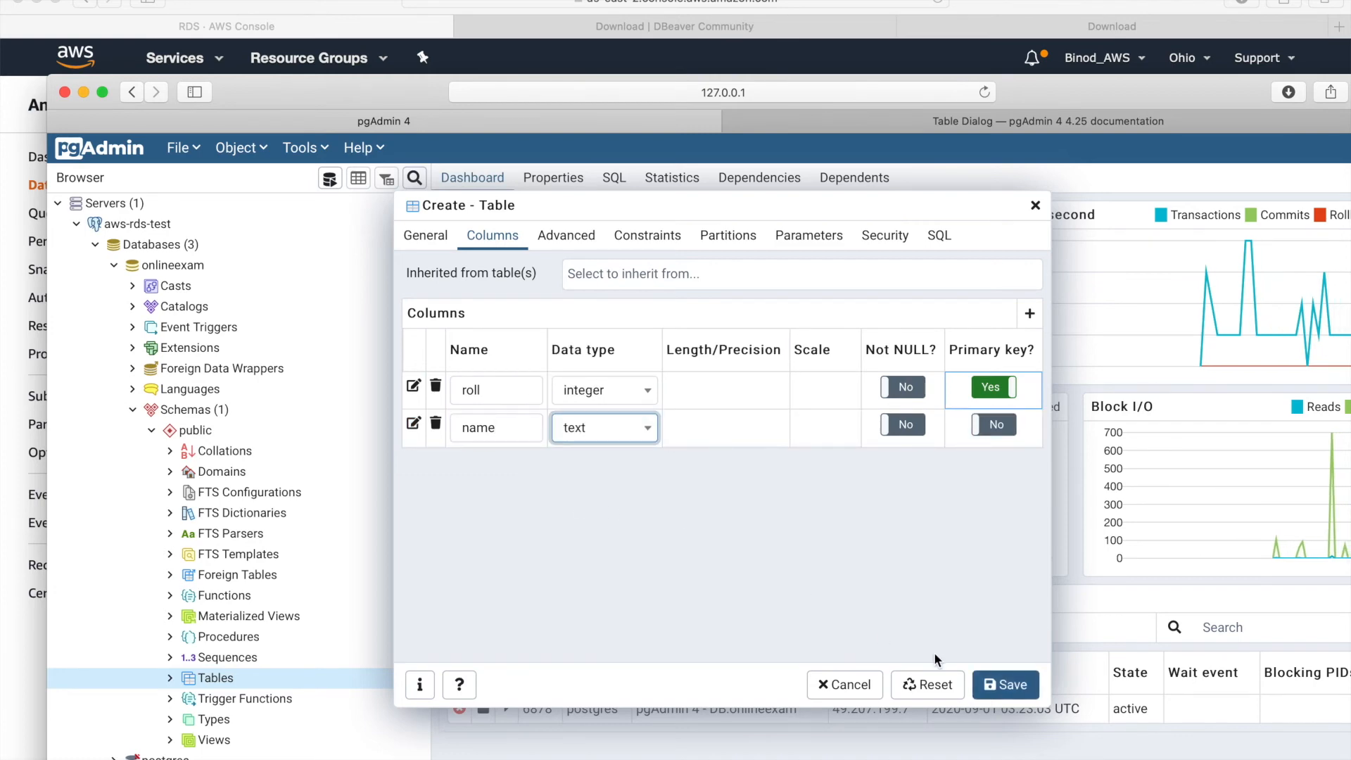
pyautogui.click(1013, 687)
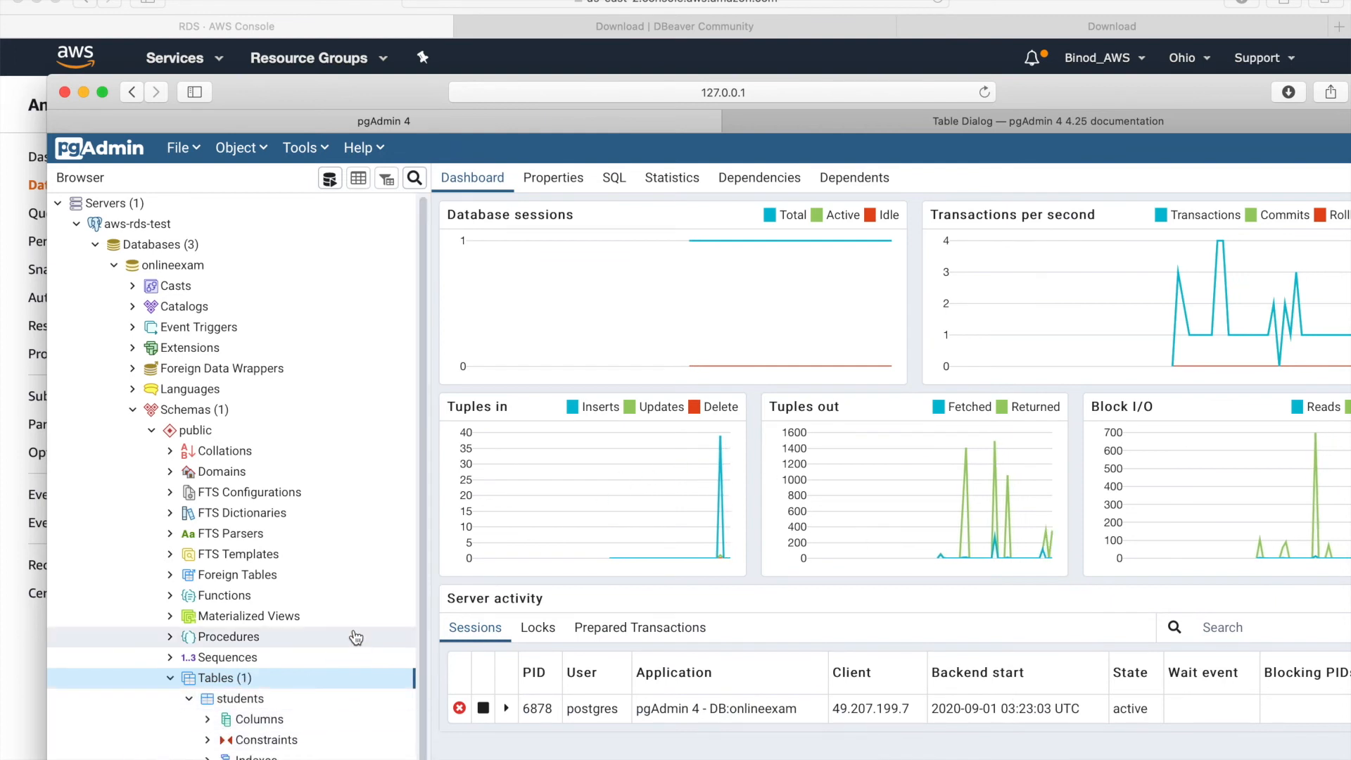
# - Run INSERT INTO students VALUES with roll 110 and a student's name, then view the table's rows
pyautogui.scroll(-2, 357, 718)
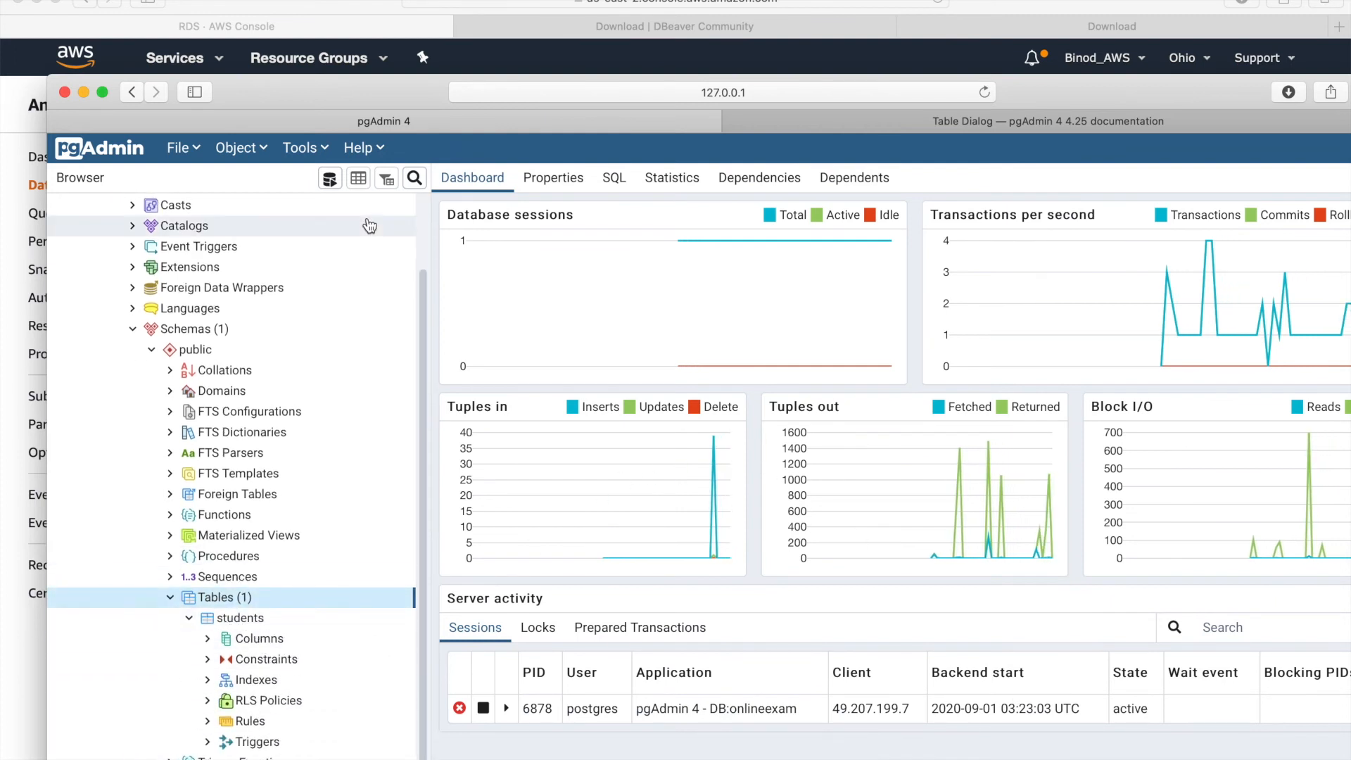
pyautogui.click(330, 179)
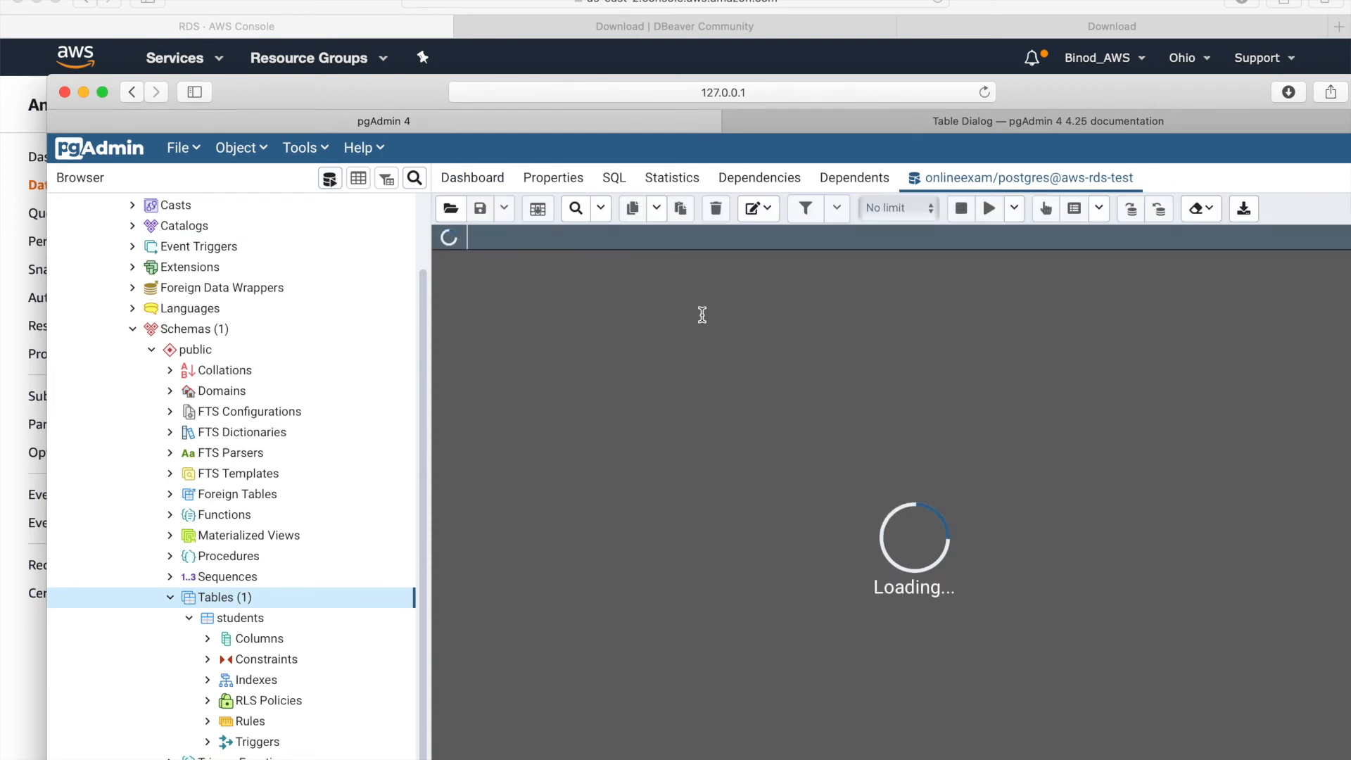
pyautogui.write('inset')
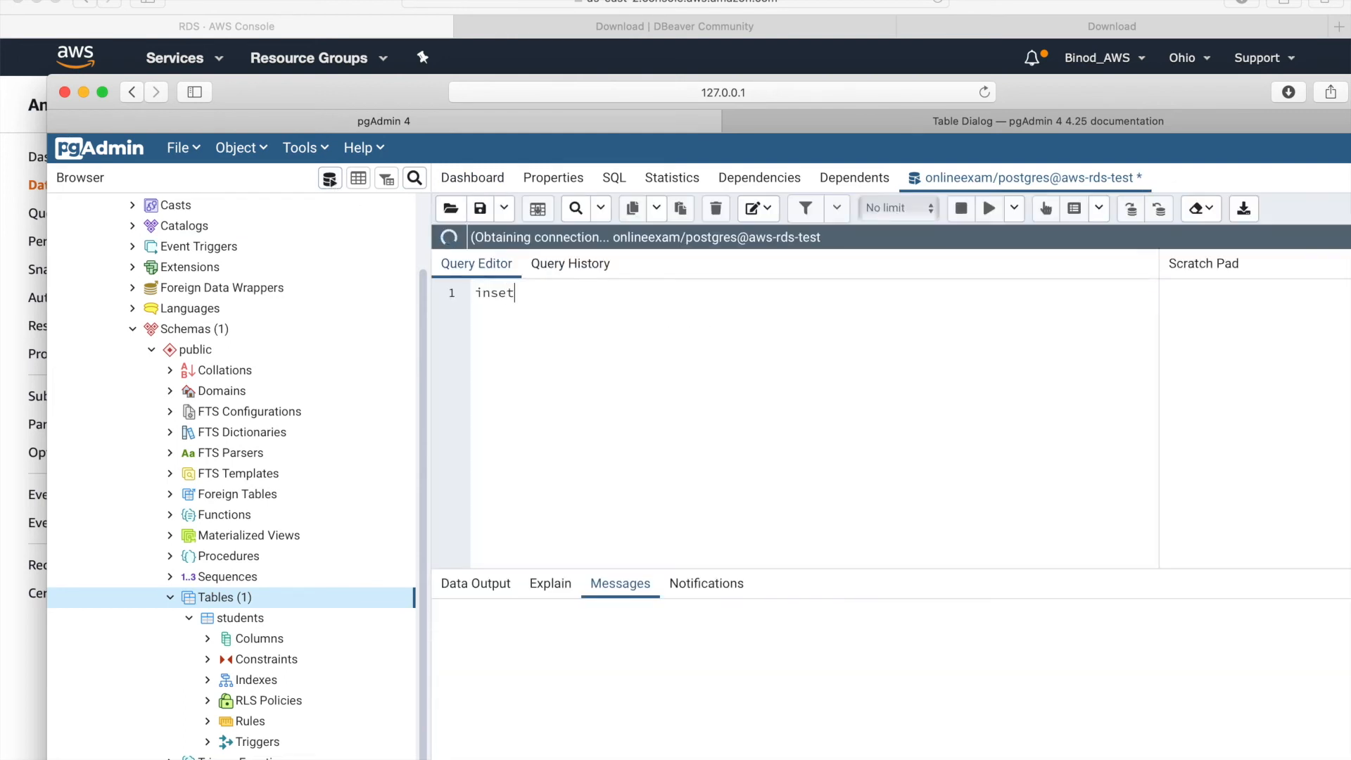
pyautogui.press('BackSpace')
pyautogui.write('rt into students values()')
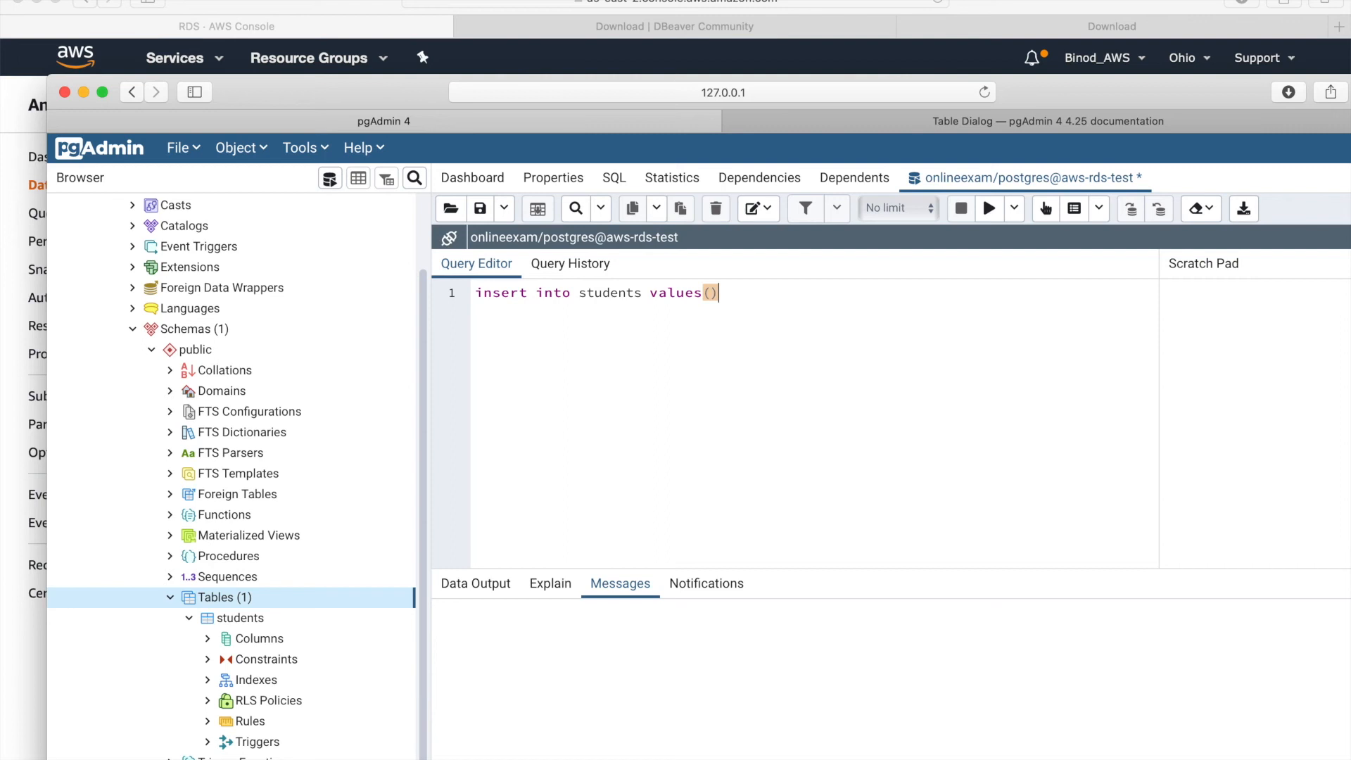
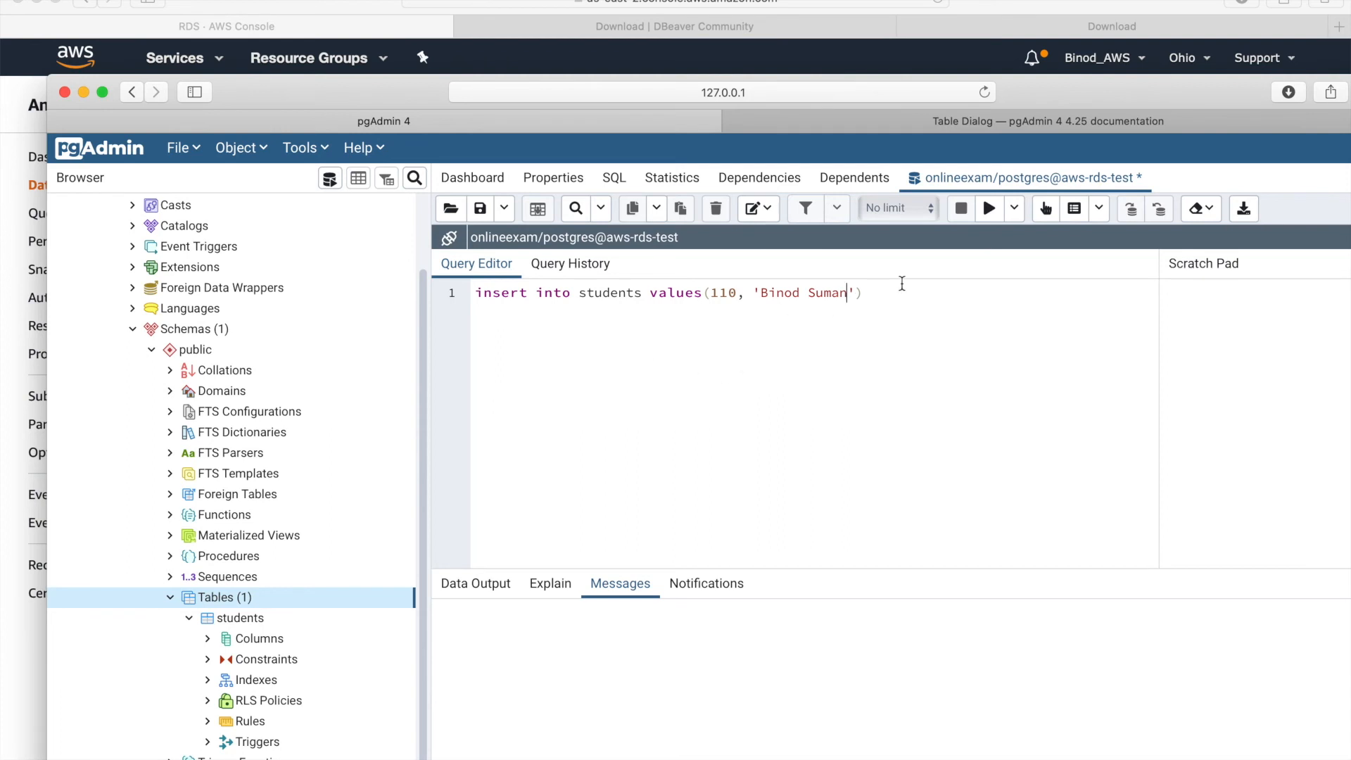
pyautogui.click(990, 208)
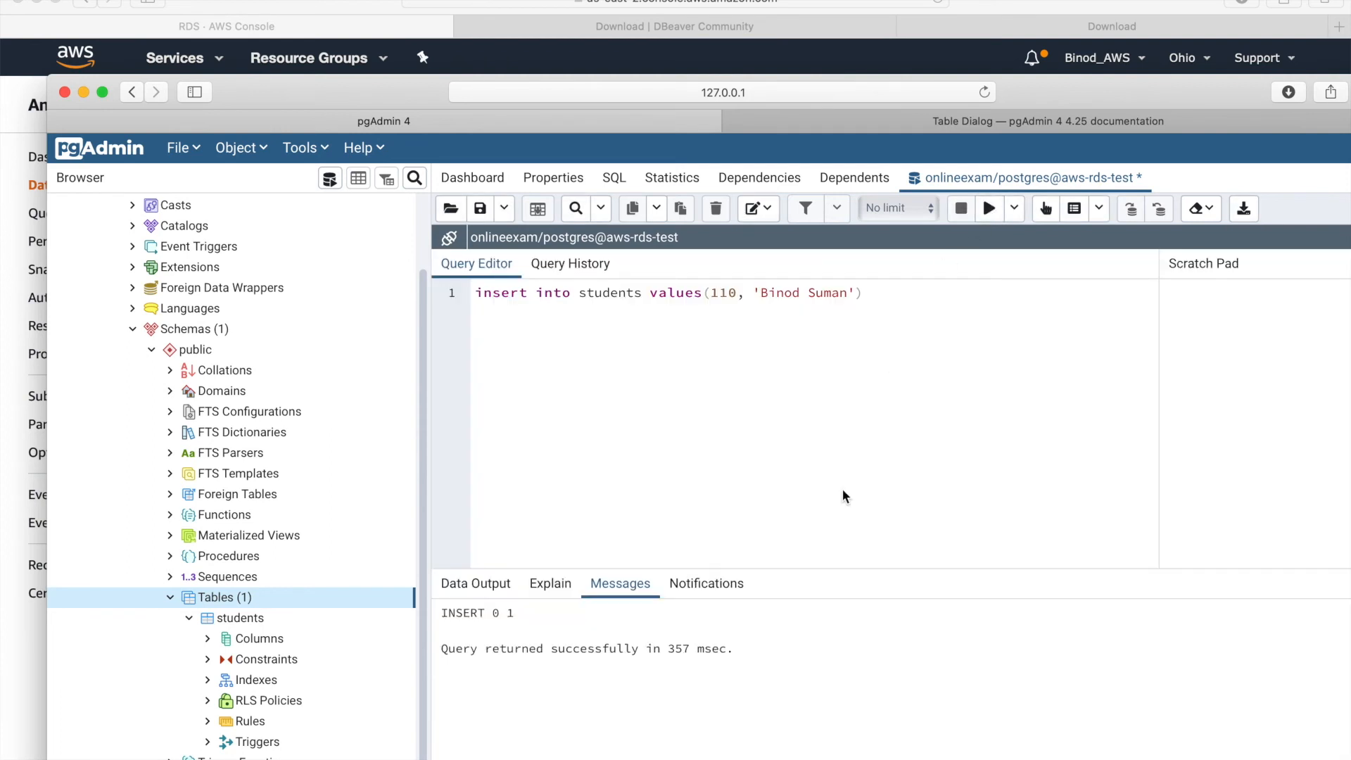
pyautogui.click(256, 620)
pyautogui.click(360, 180)
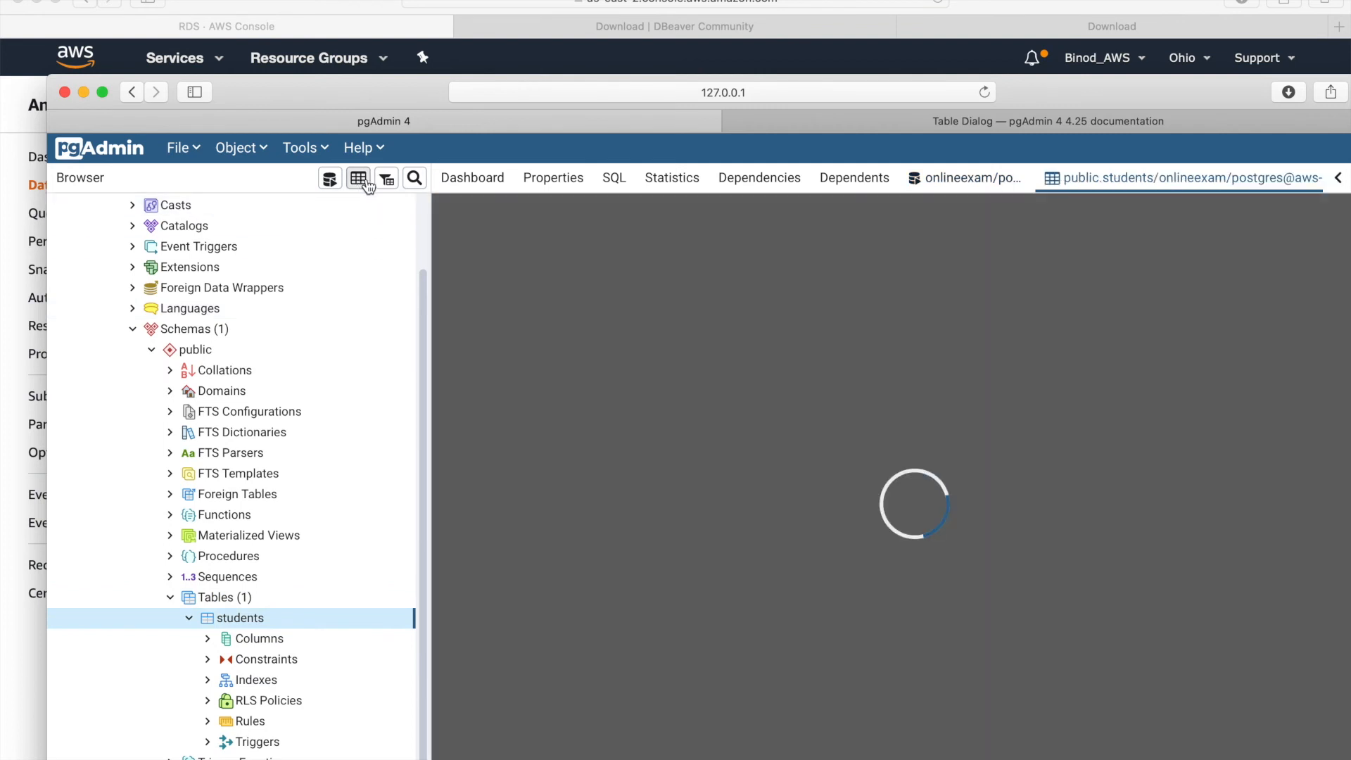
pyautogui.click(478, 584)
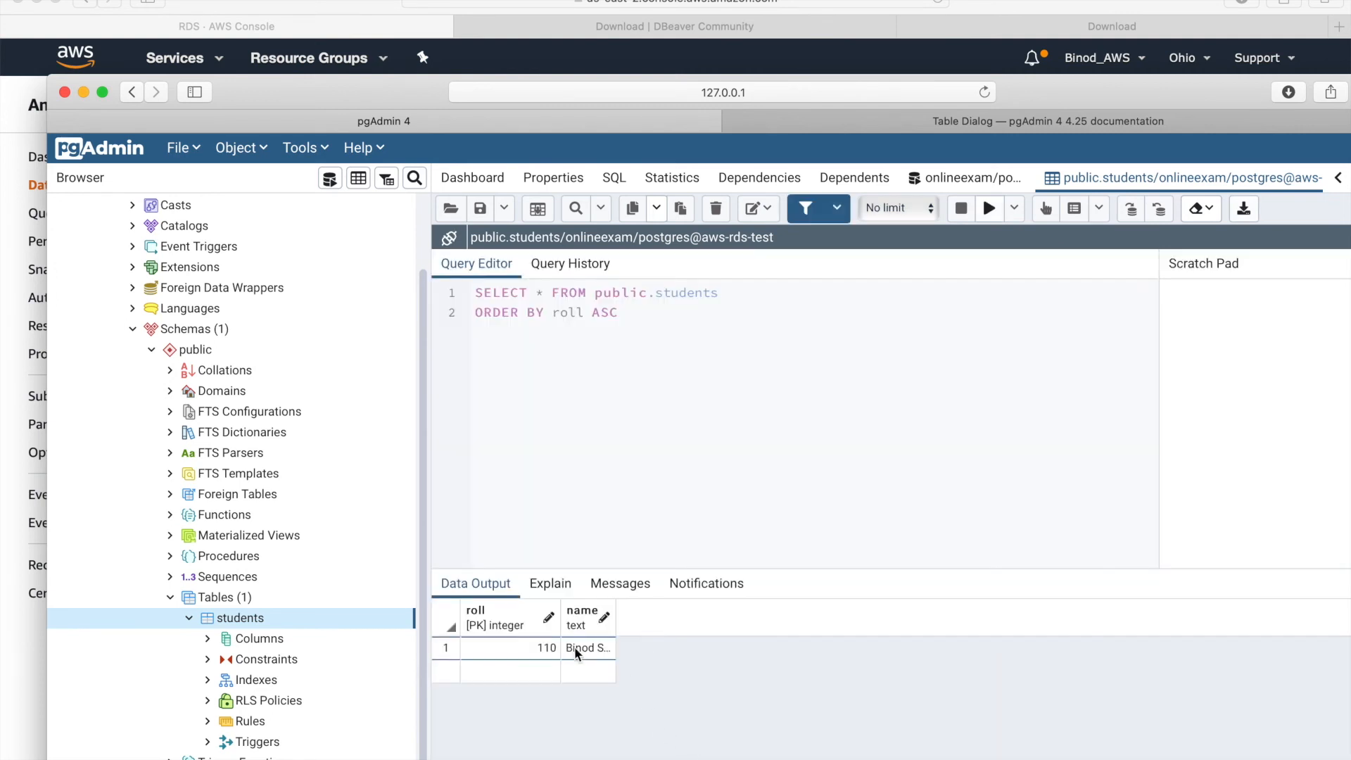
# - In DBeaver, connect to the RDS endpoint with database onlineexam and the account password
pyautogui.moveTo(607, 758)
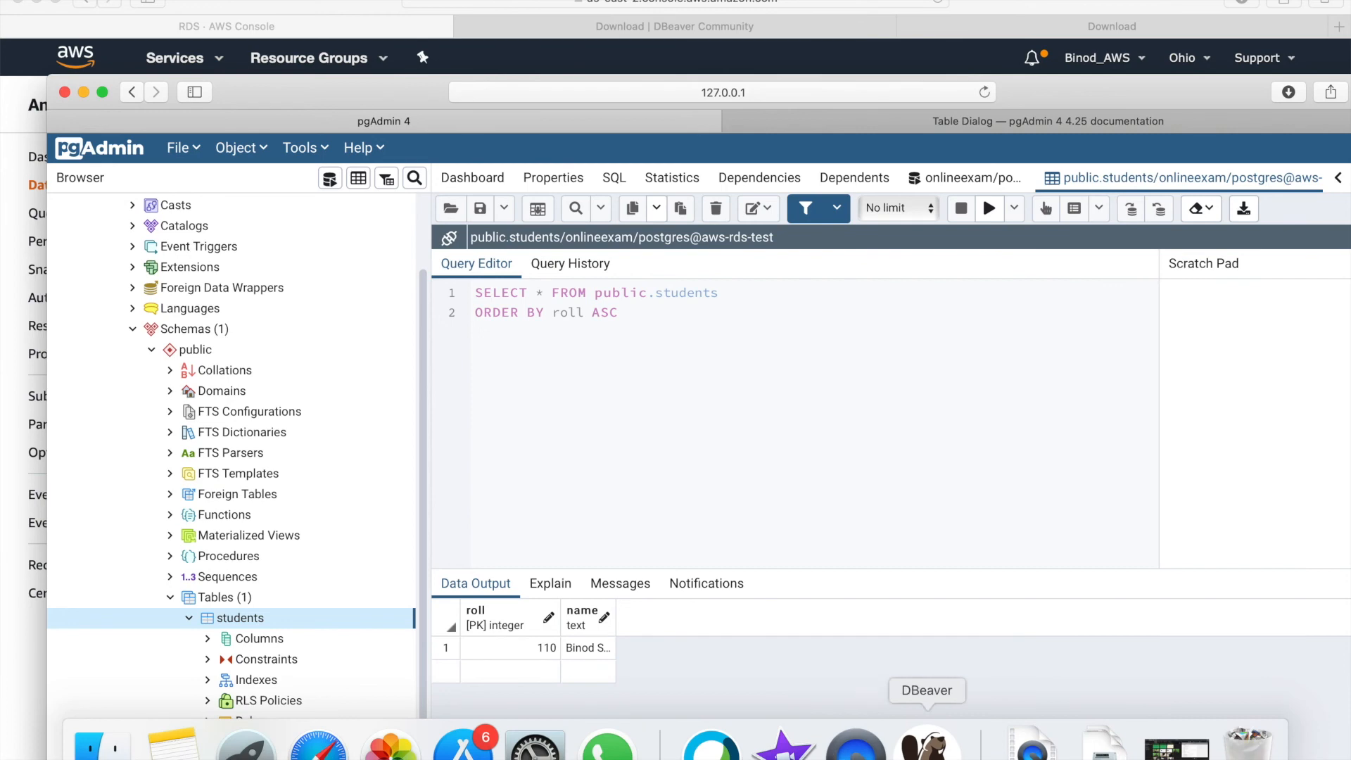
pyautogui.click(928, 746)
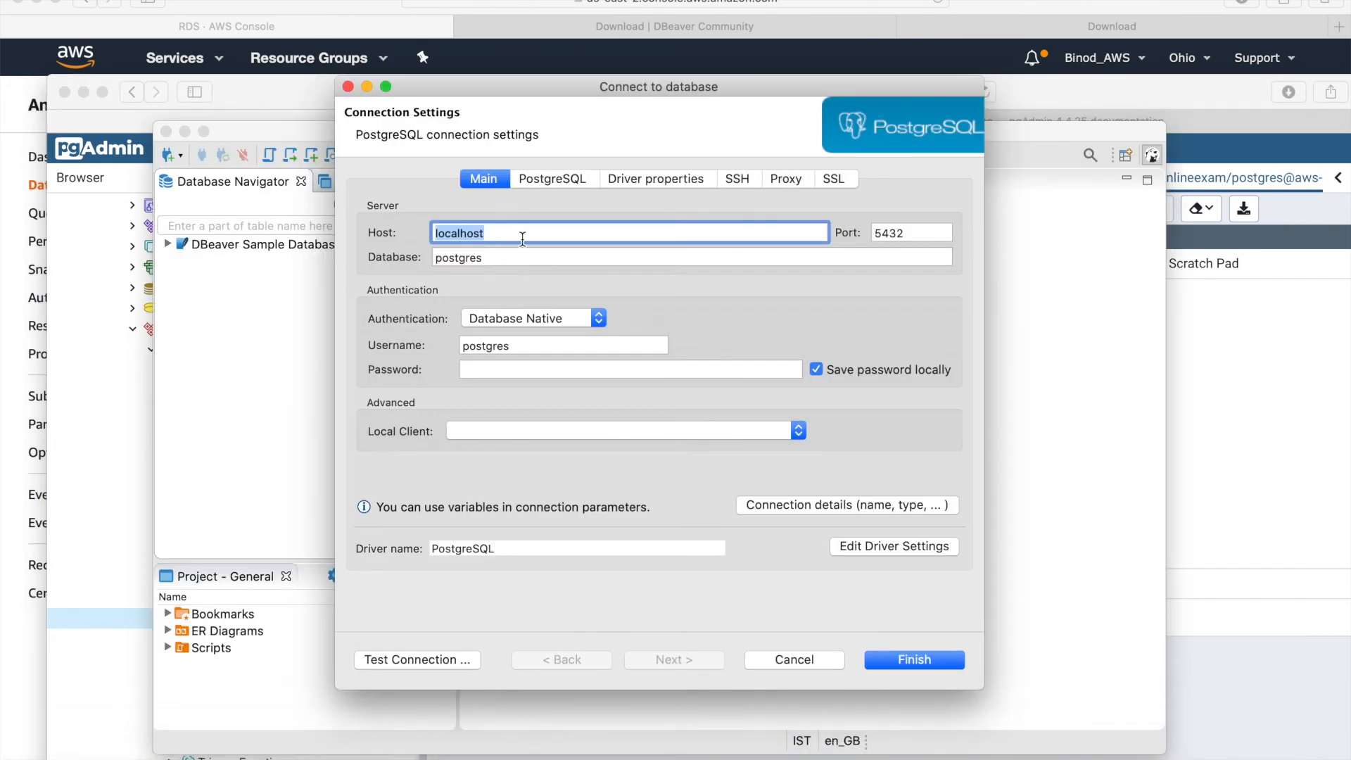
pyautogui.write('database-18.cbho1scrozuz.us-east-2.rds.amazonaws.com')
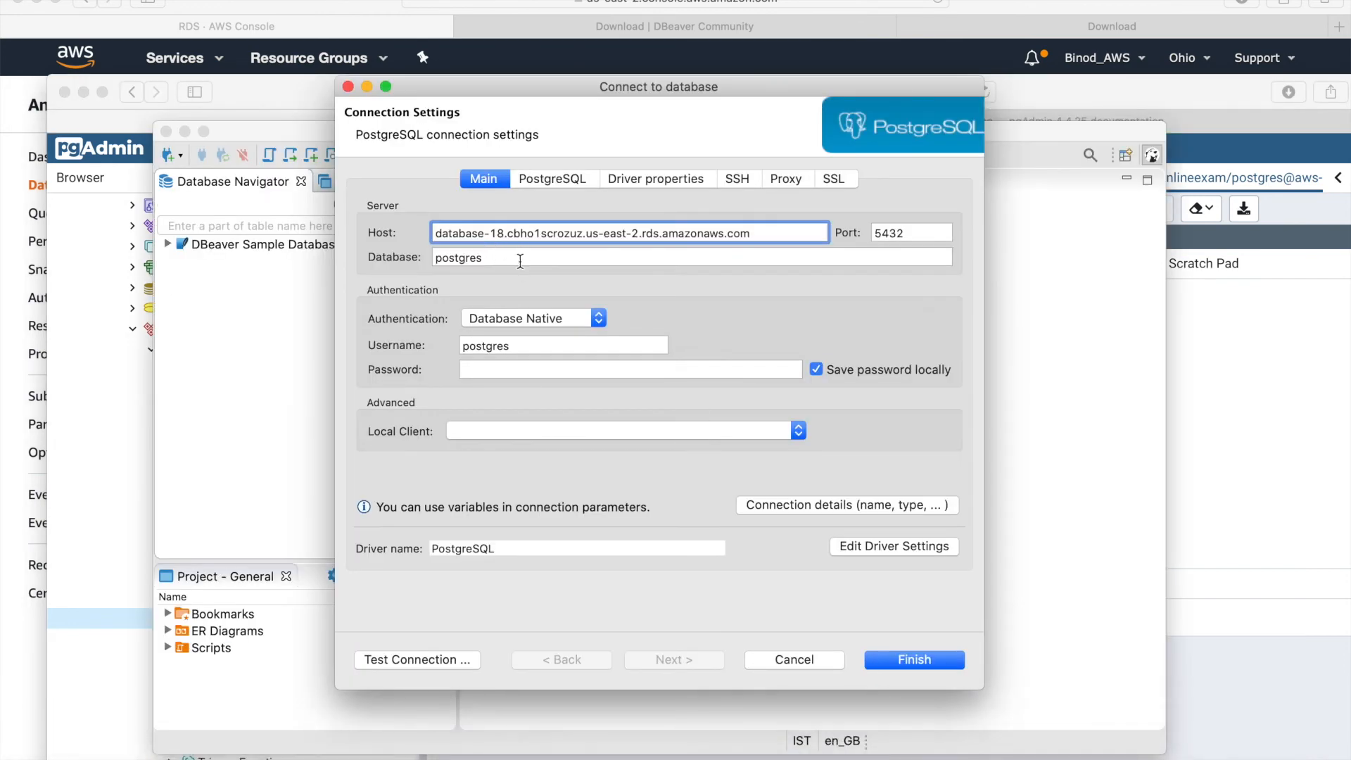
pyautogui.moveTo(500, 259); pyautogui.dragTo(434, 248)
pyautogui.press('BackSpace')
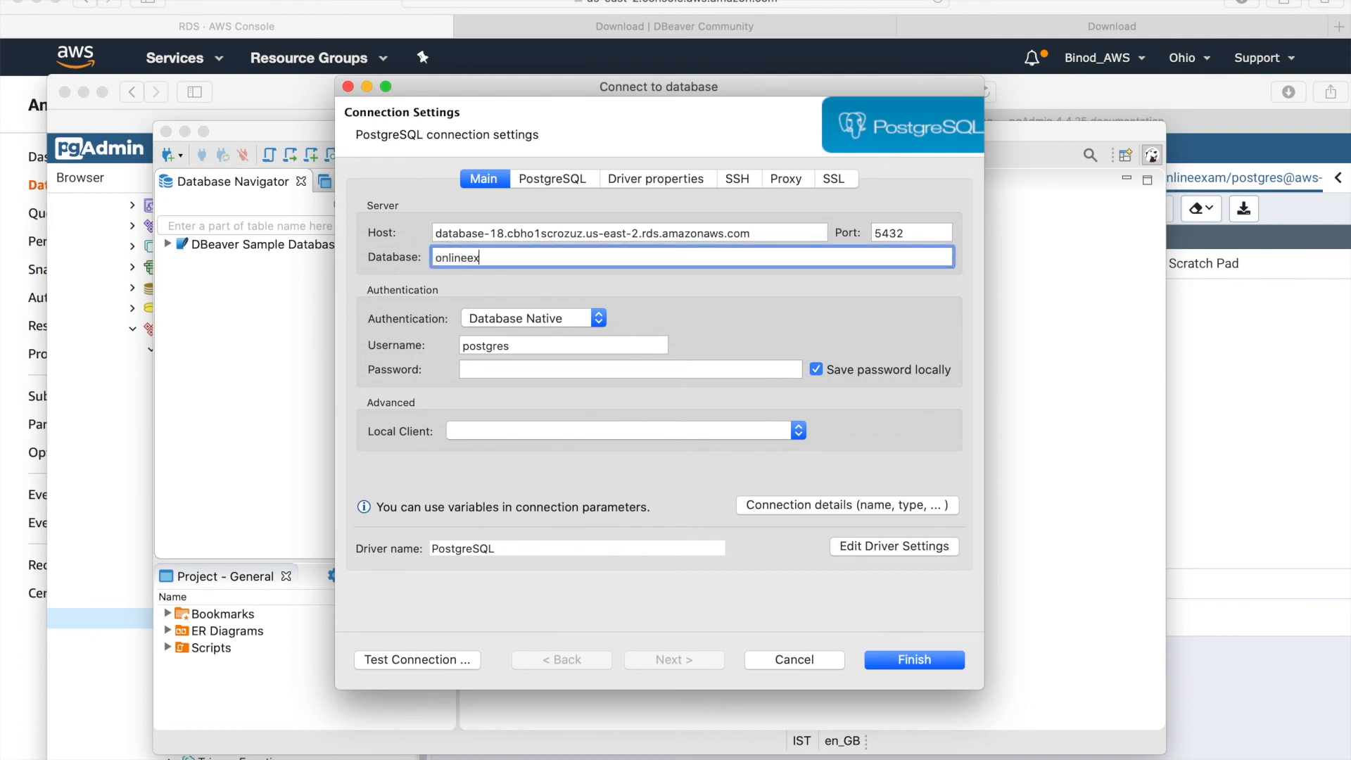
pyautogui.click(488, 370)
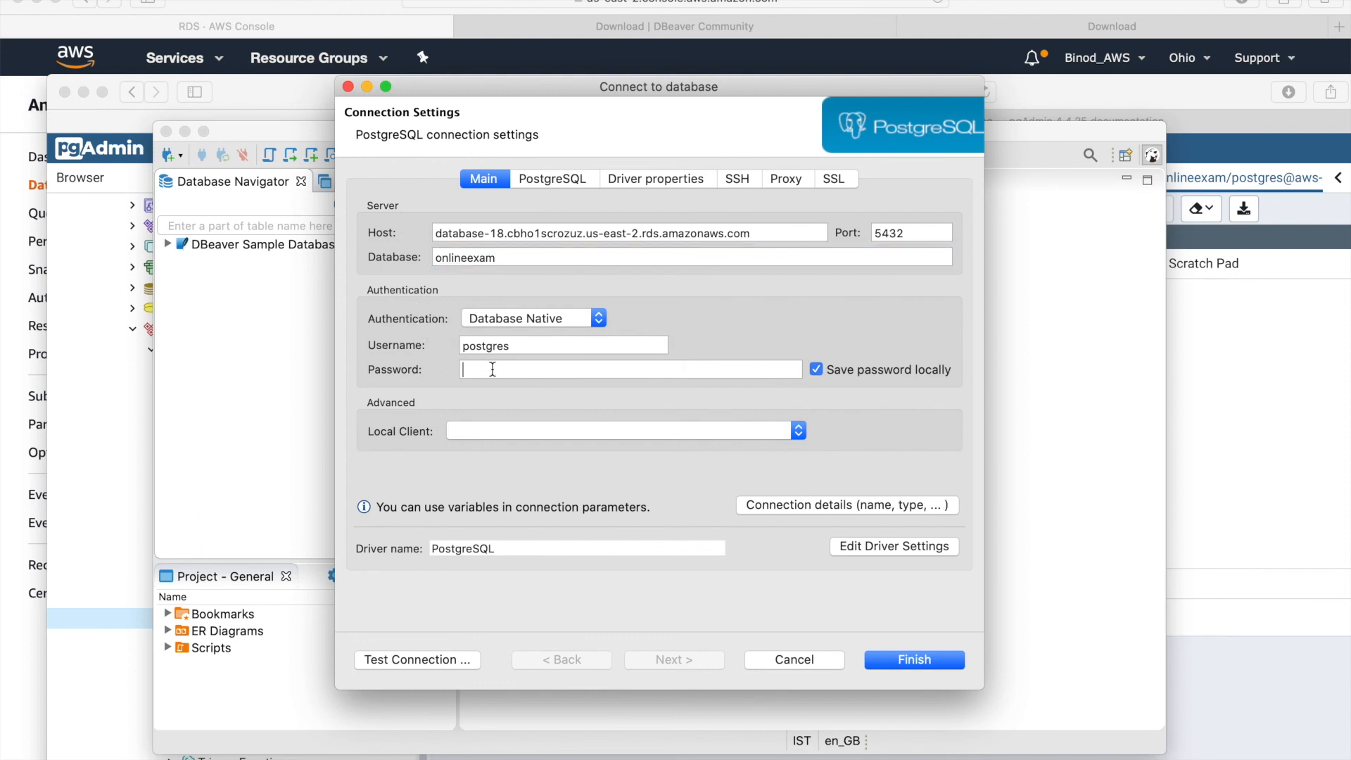
pyautogui.write('1234')
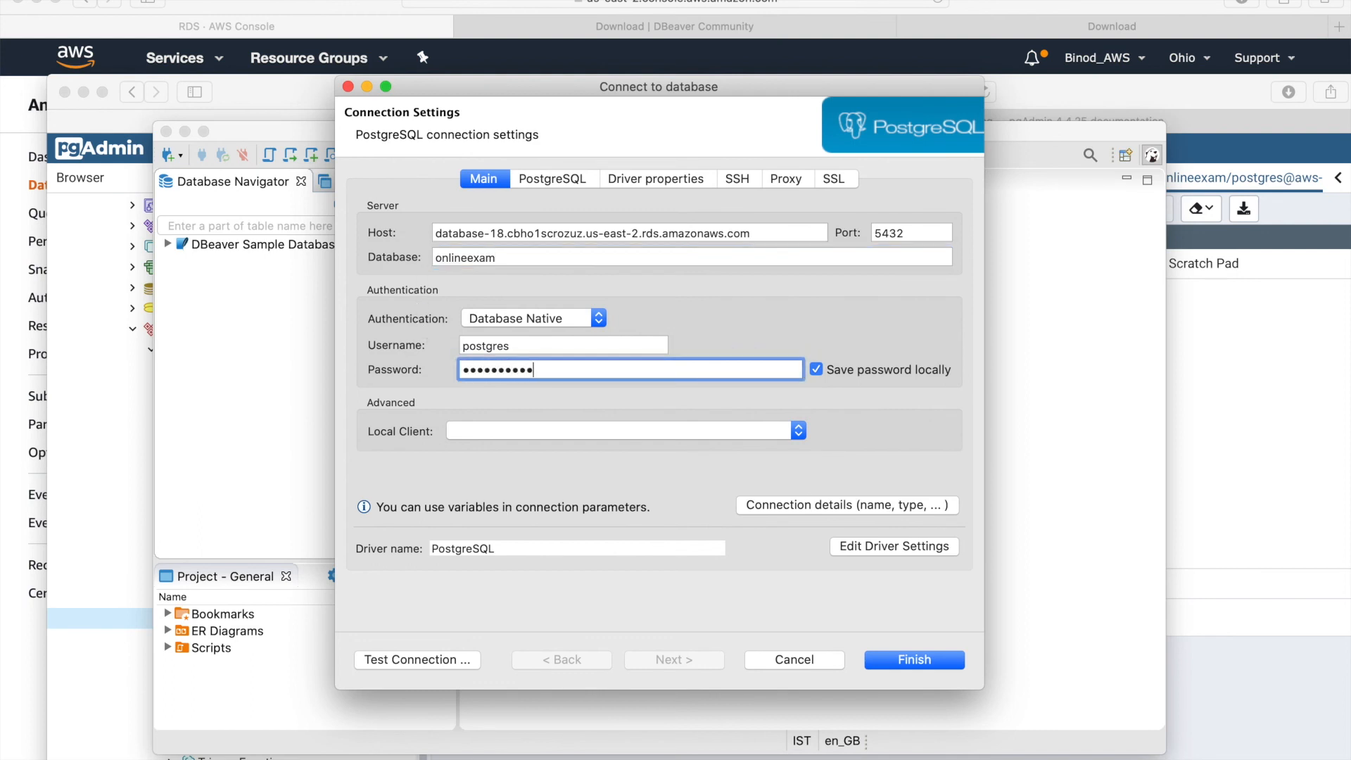
pyautogui.click(912, 662)
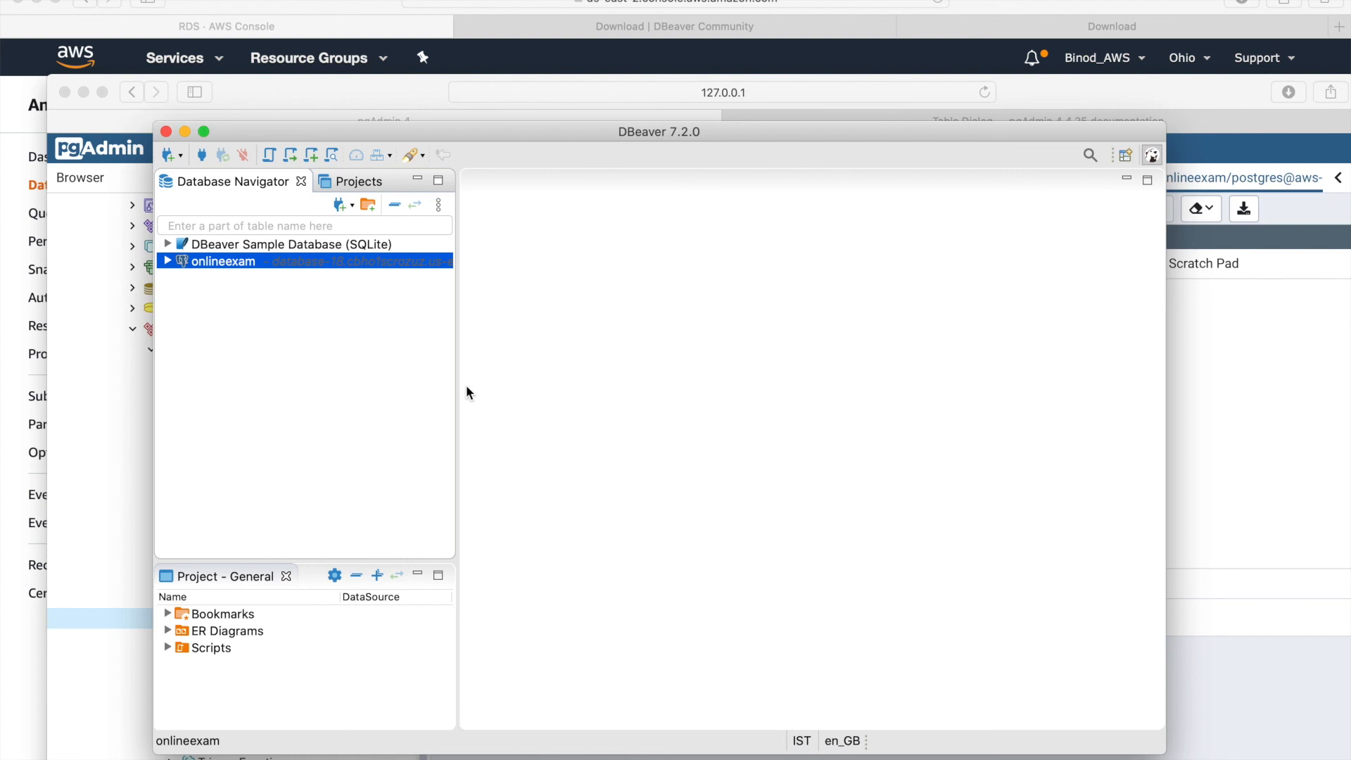
# - Expand onlineexam > Schemas > public > Tables, open students, and show its single row, roll 110
pyautogui.click(168, 261)
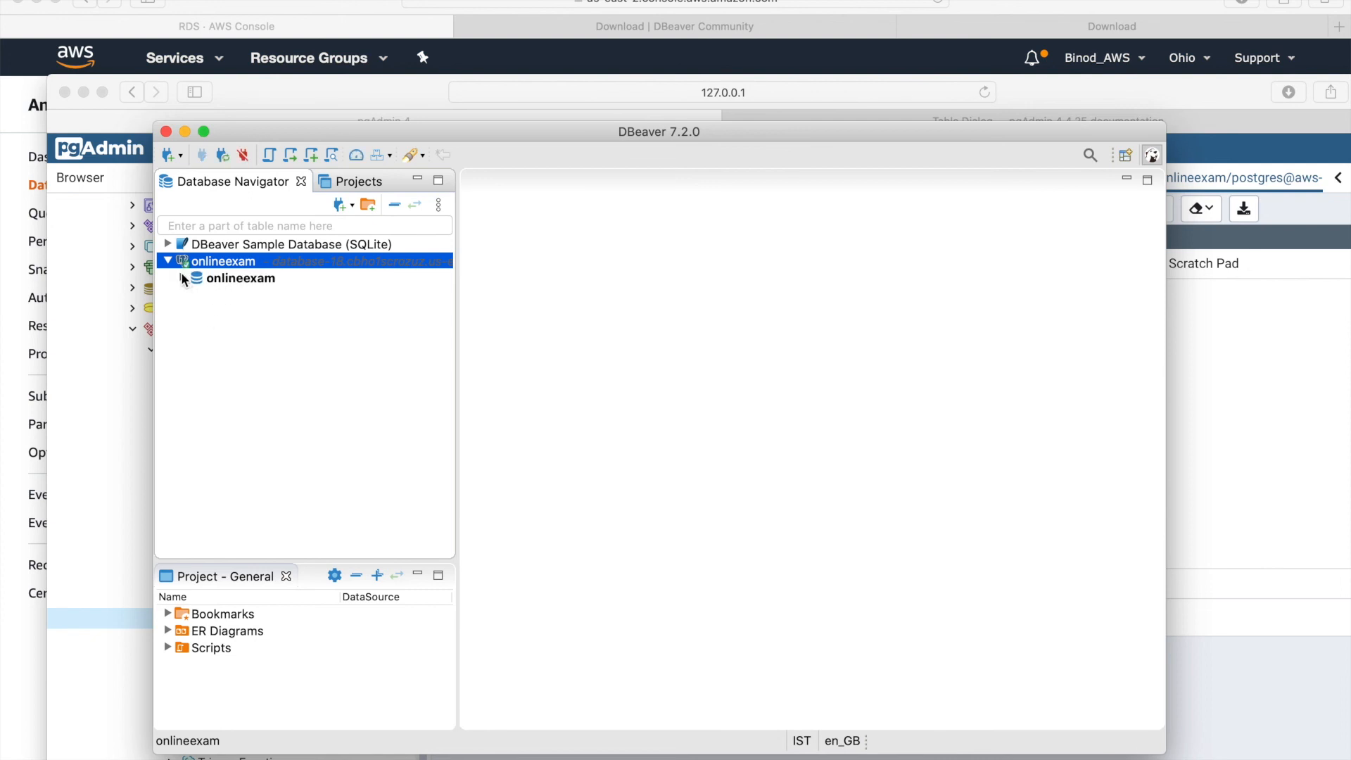
pyautogui.click(182, 277)
pyautogui.click(197, 295)
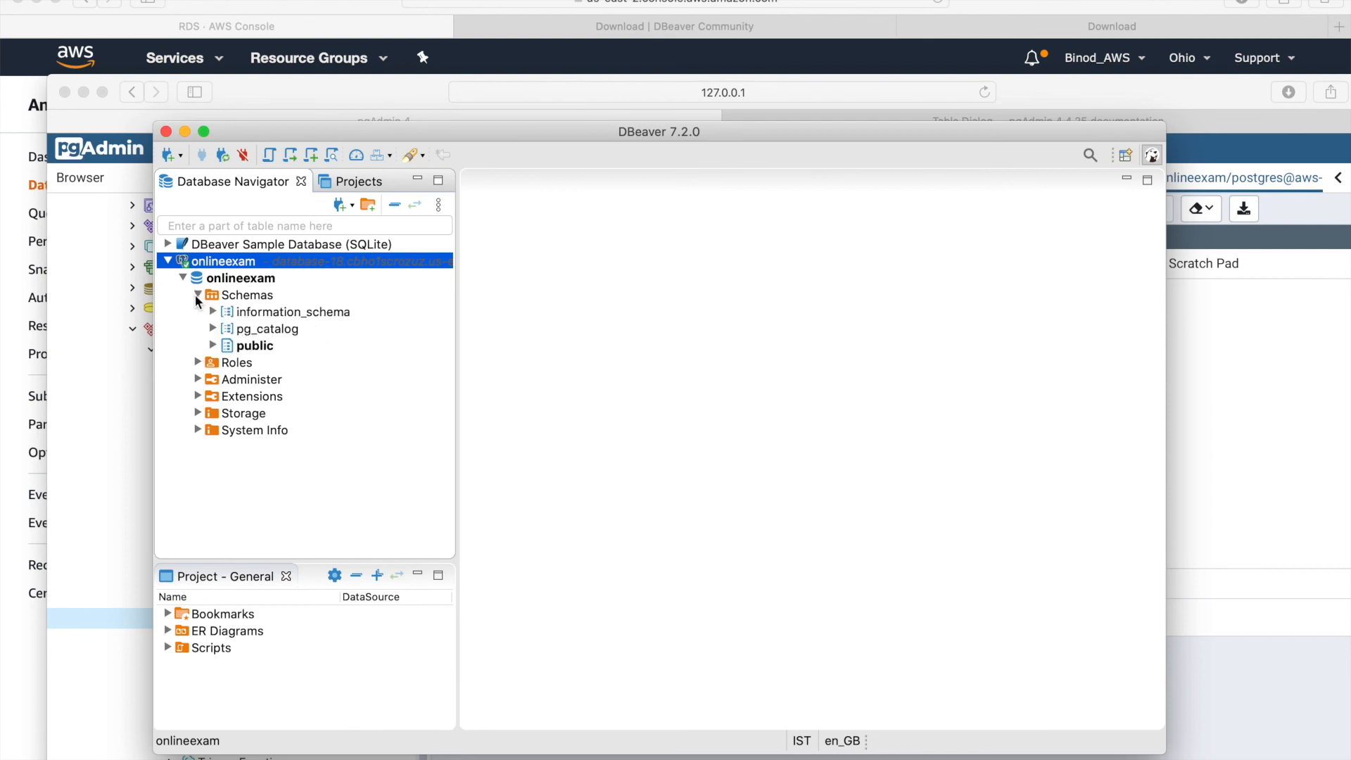
pyautogui.click(212, 344)
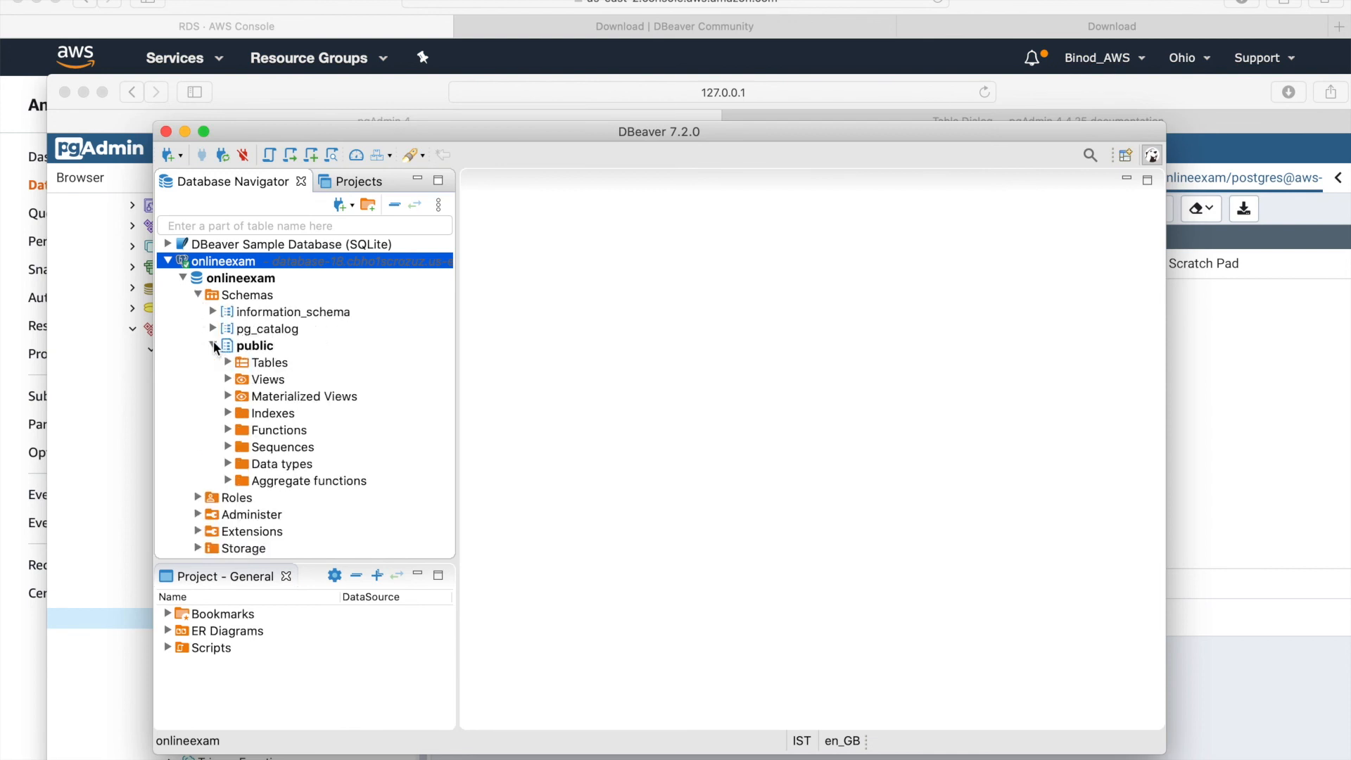
pyautogui.click(229, 363)
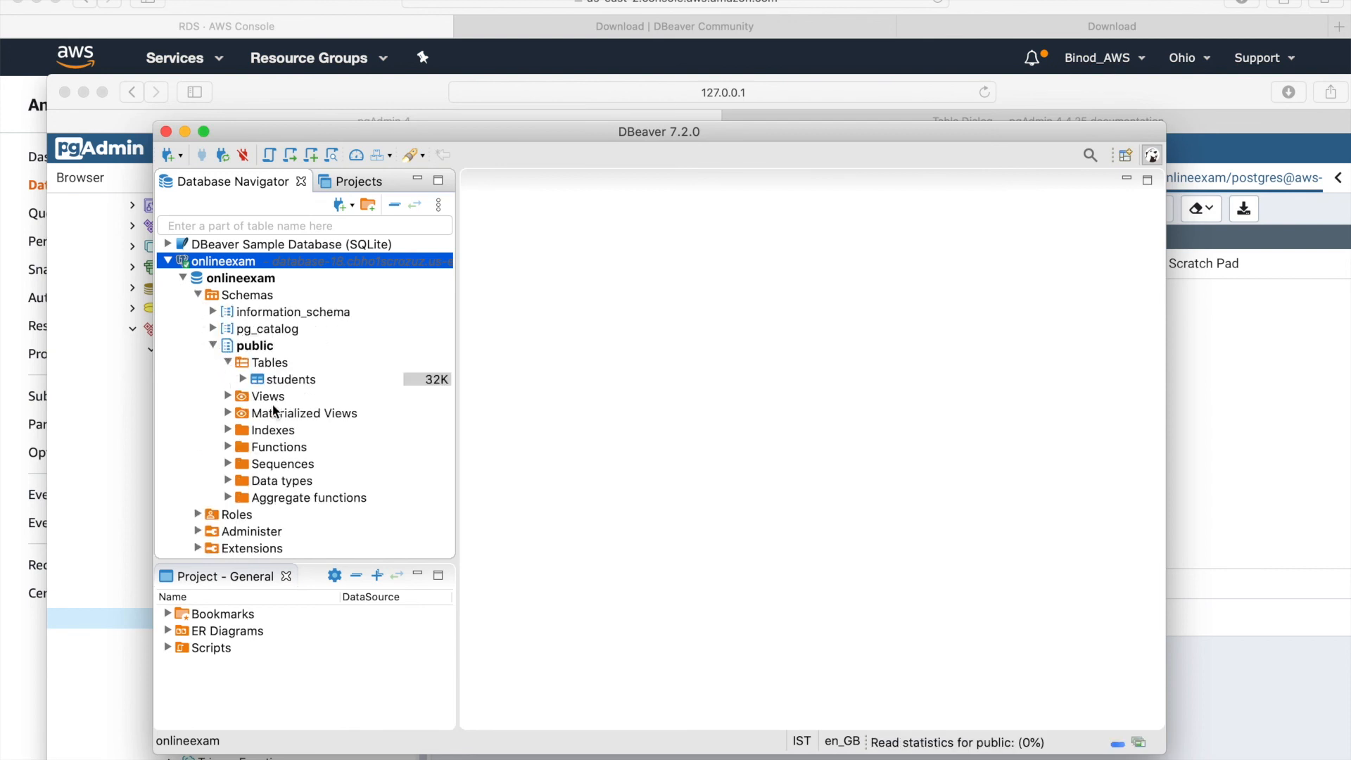
pyautogui.click(280, 381)
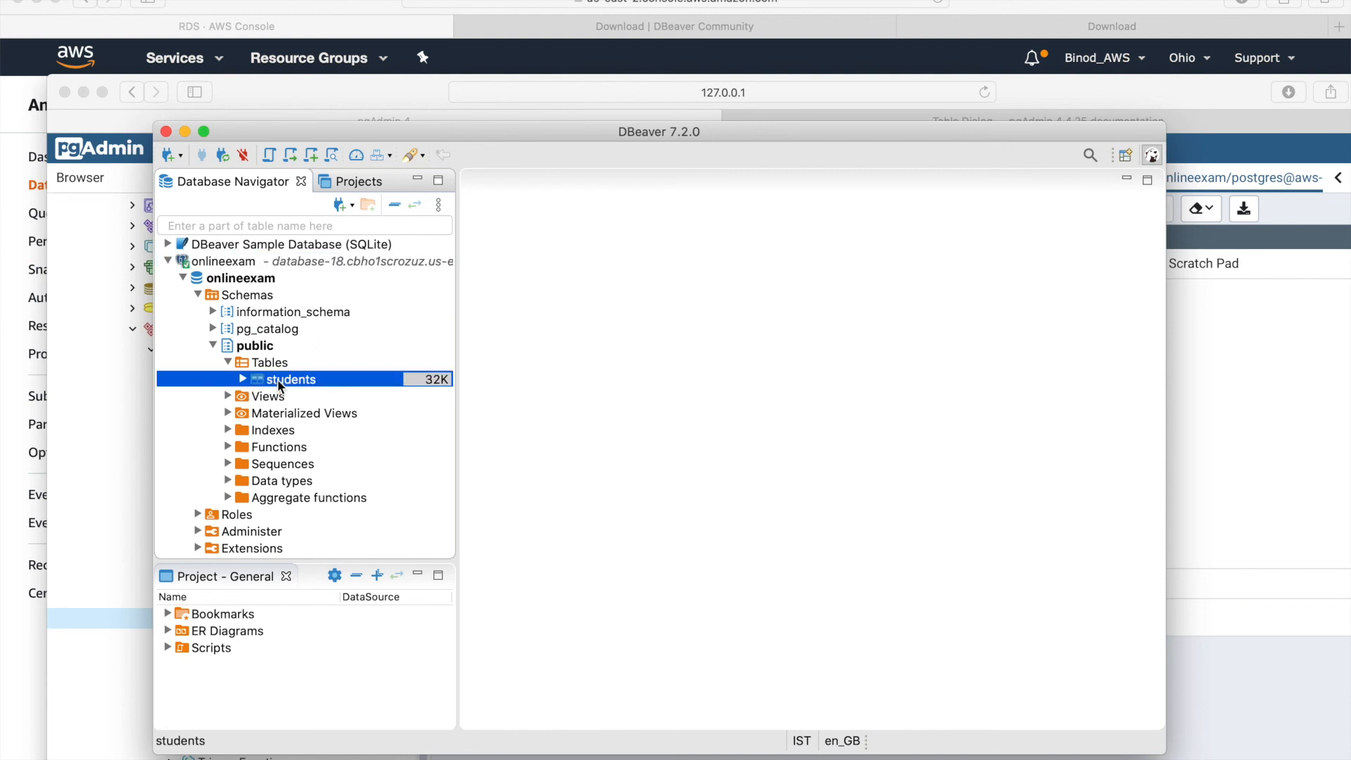
pyautogui.doubleClick(279, 382)
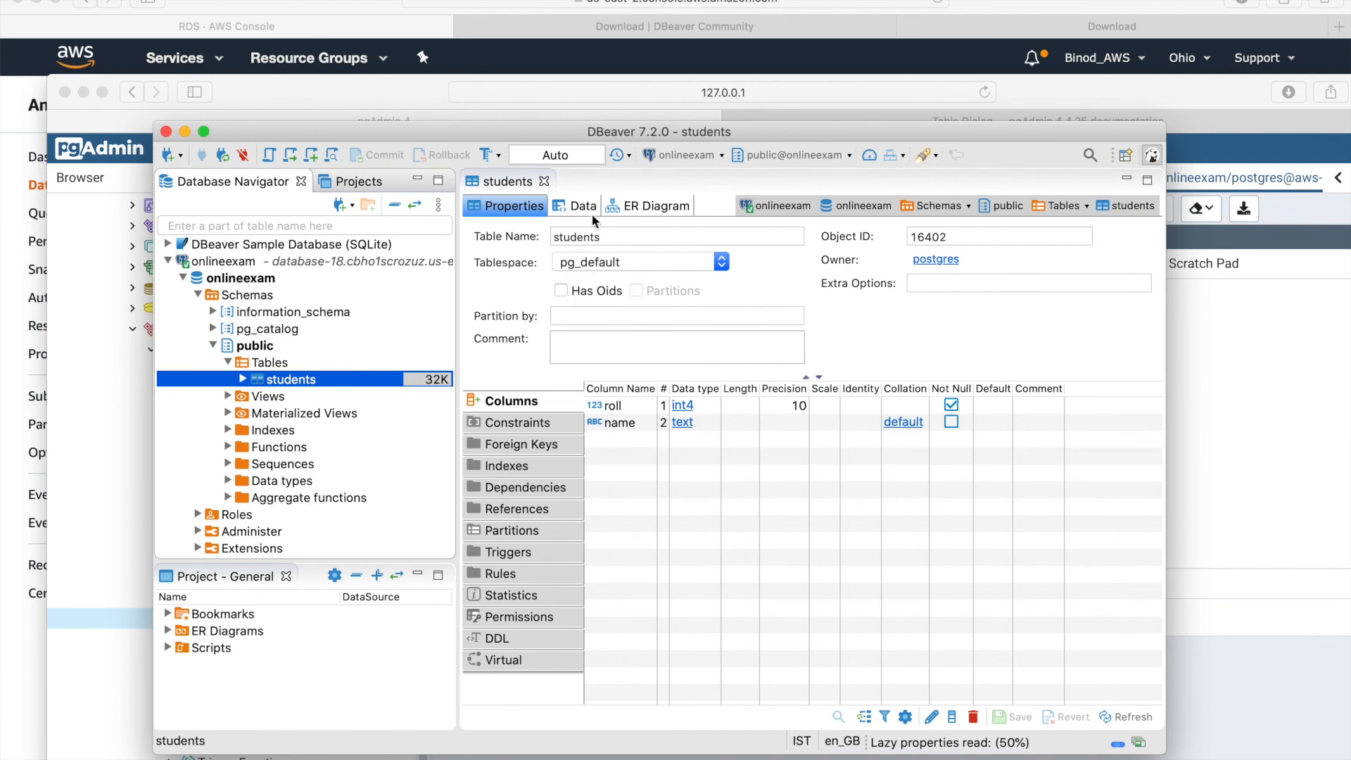
pyautogui.click(583, 205)
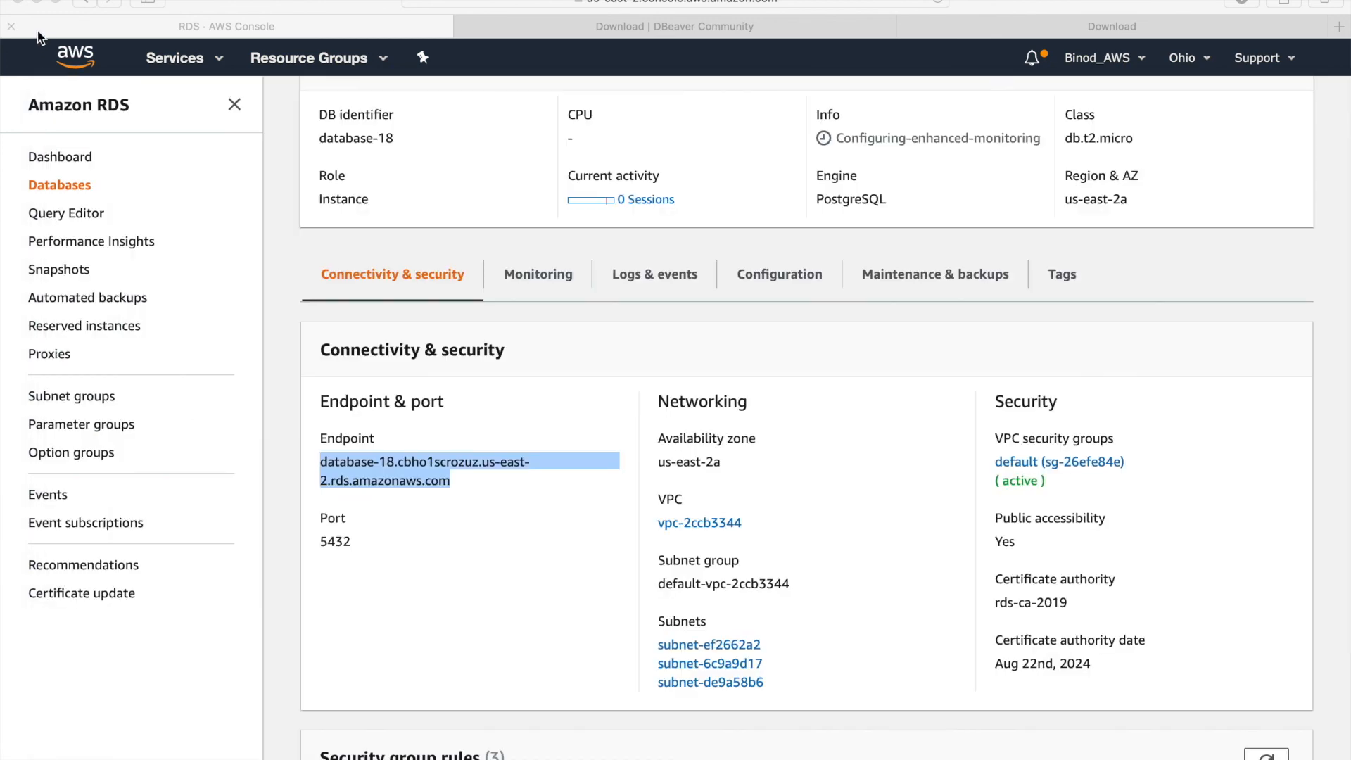
# - Return to the RDS Databases list and select database-18, now in Backing-up status
pyautogui.click(68, 39)
pyautogui.scroll(3, 426, 306)
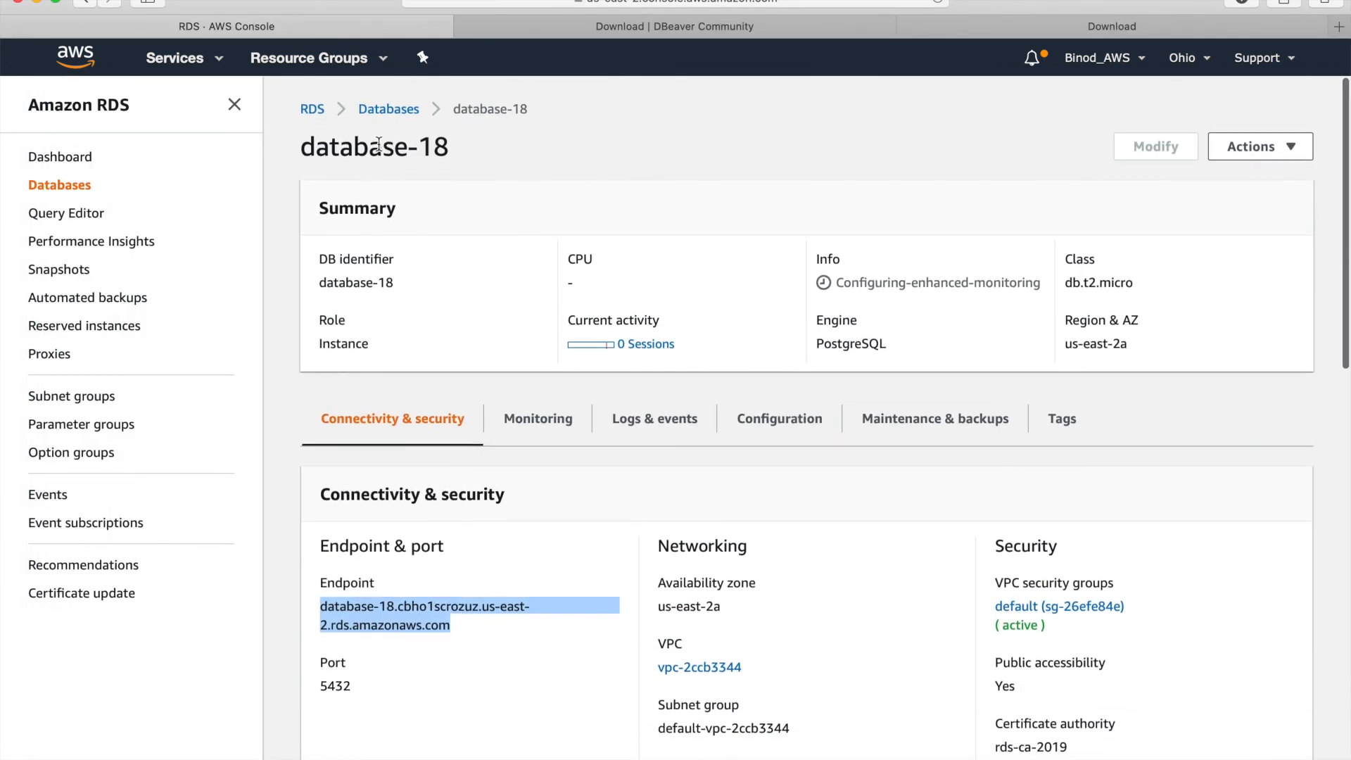
pyautogui.click(391, 109)
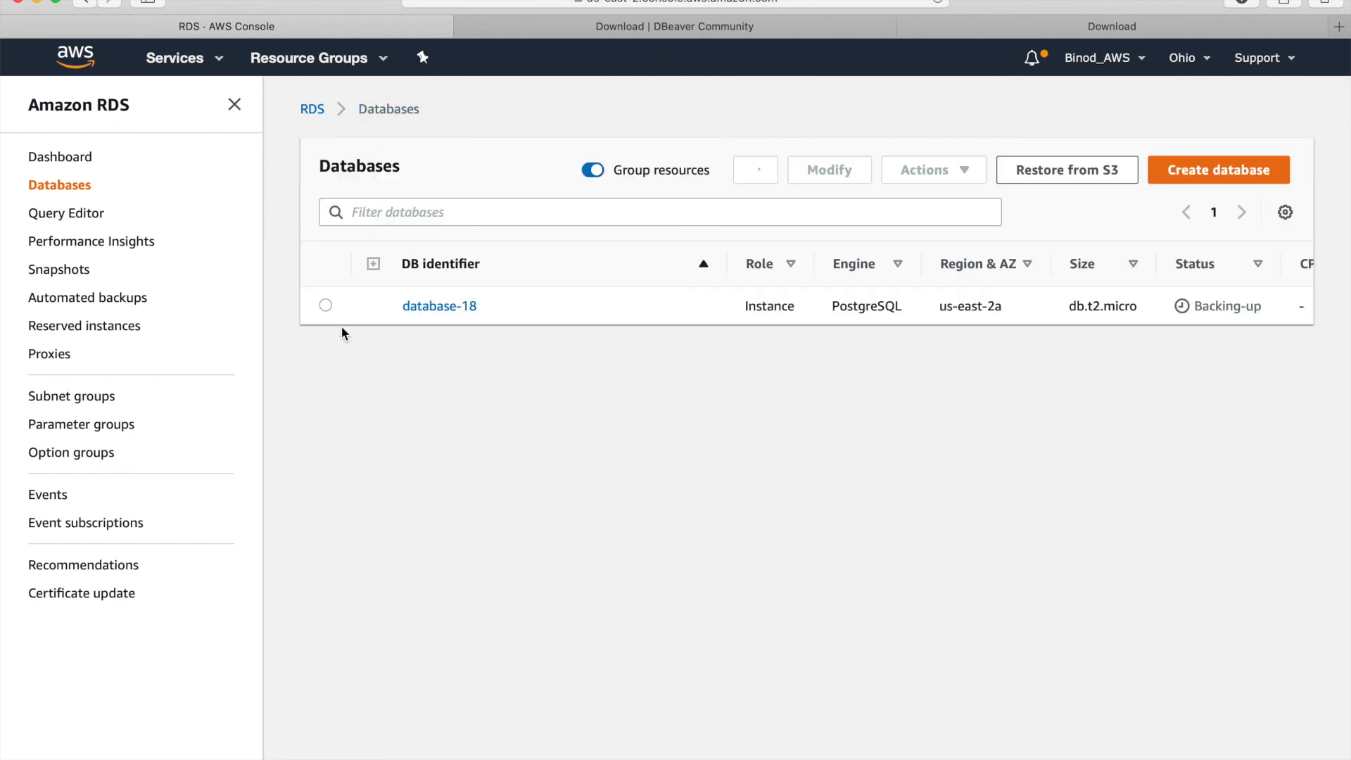
pyautogui.click(326, 305)
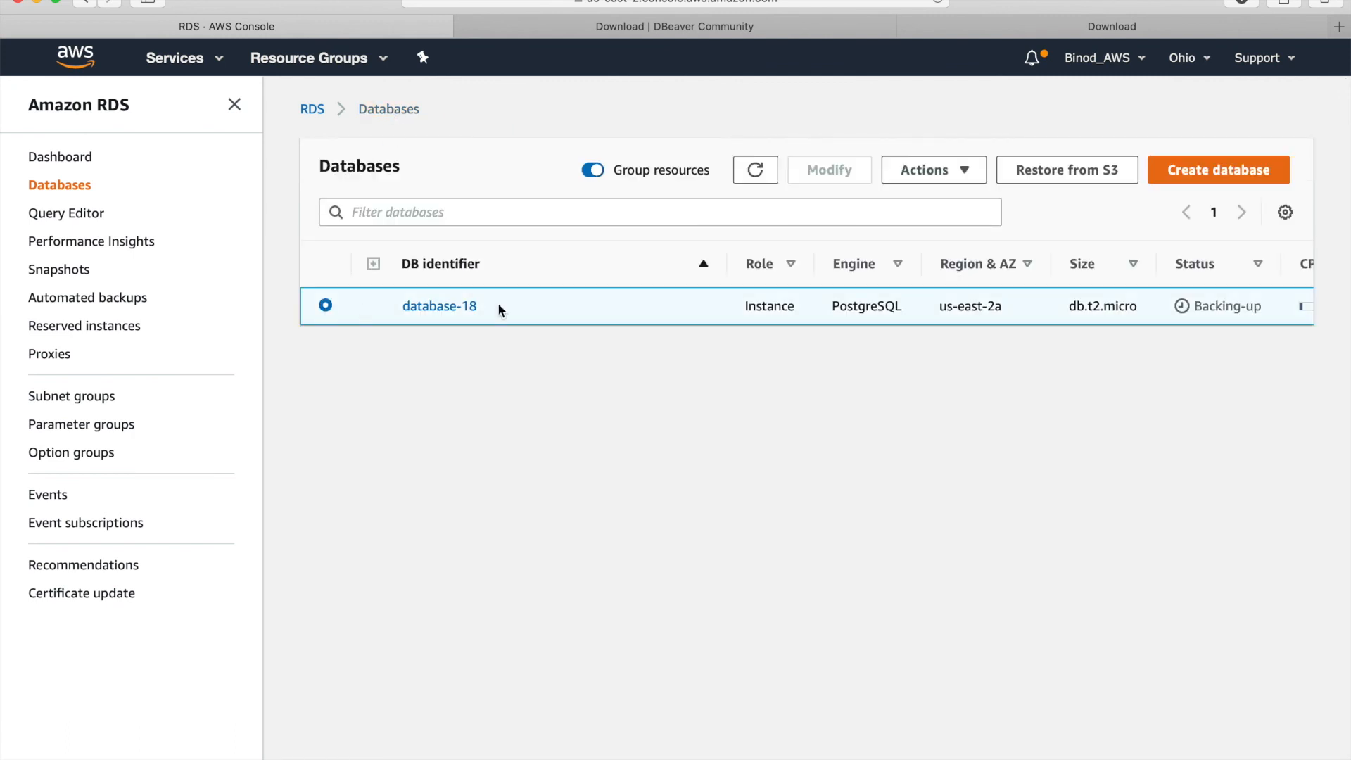